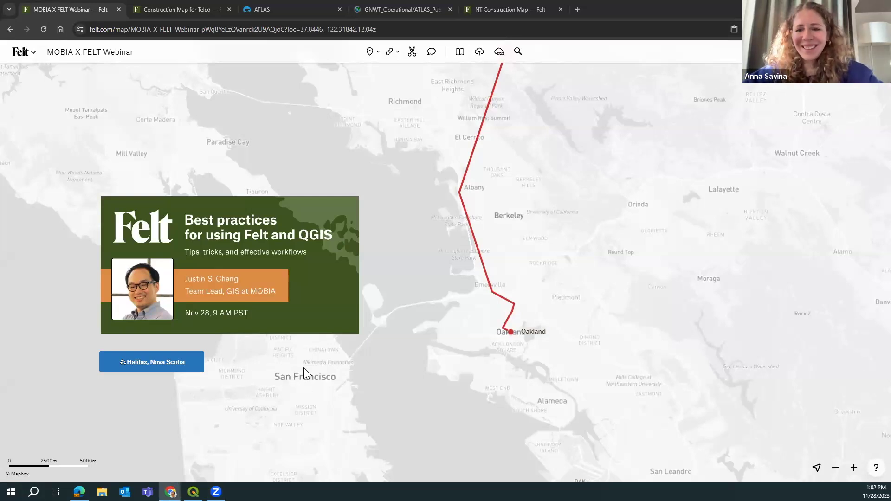
- Zoom out to the continent and pan east to bring the green route into view
{"action": "scroll", "coordinate": [306, 366], "scroll_direction": "down", "scroll_amount": 5}
{"action": "scroll", "coordinate": [308, 397], "scroll_direction": "down", "scroll_amount": 5}
{"action": "scroll", "coordinate": [325, 391], "scroll_direction": "down", "scroll_amount": 8}
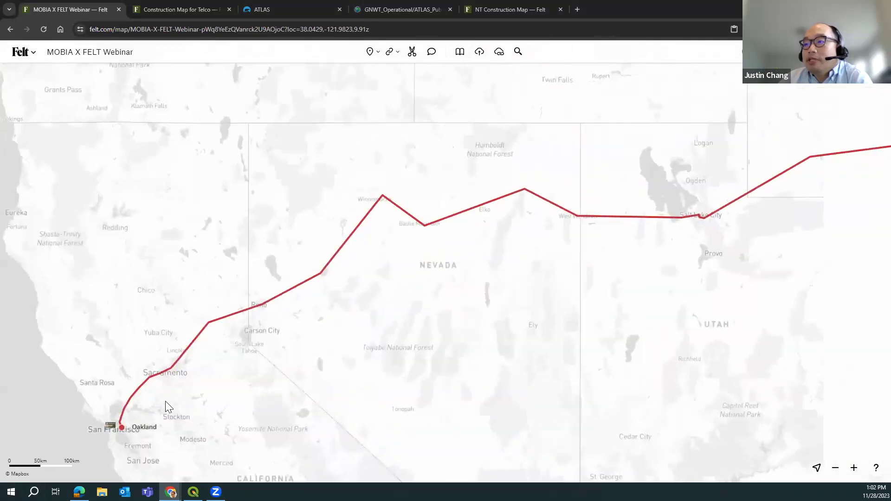
{"action": "scroll", "coordinate": [406, 389], "scroll_direction": "down", "scroll_amount": 5}
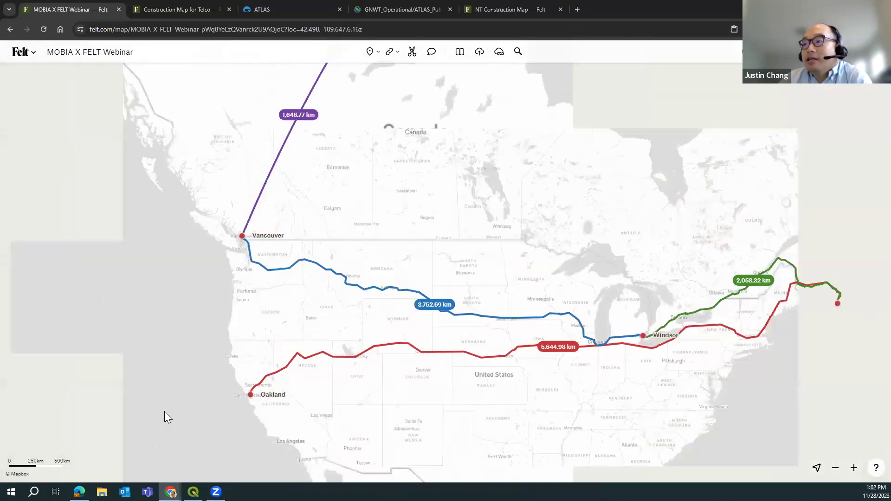
{"action": "left_click_drag", "start_coordinate": [391, 384], "coordinate": [287, 390]}
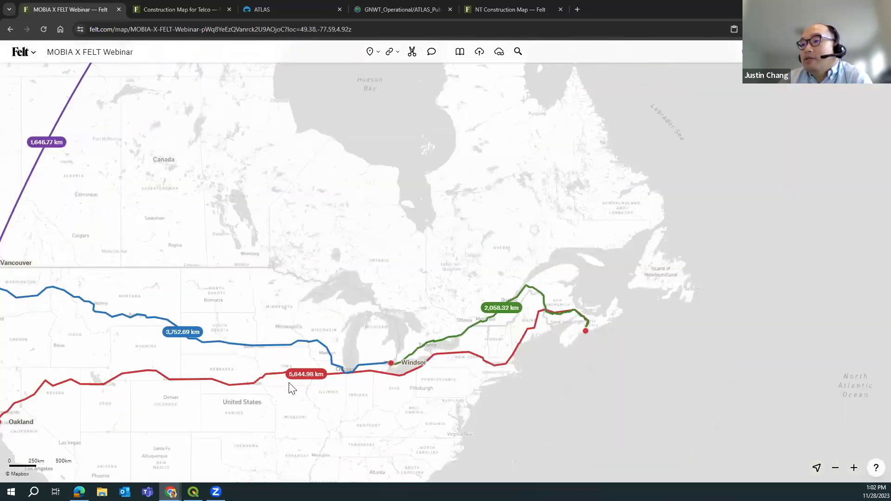
- Zoom into Halifax and Dartmouth and centre the MOBIA introduction cards
{"action": "scroll", "coordinate": [645, 331], "scroll_direction": "up", "scroll_amount": 5}
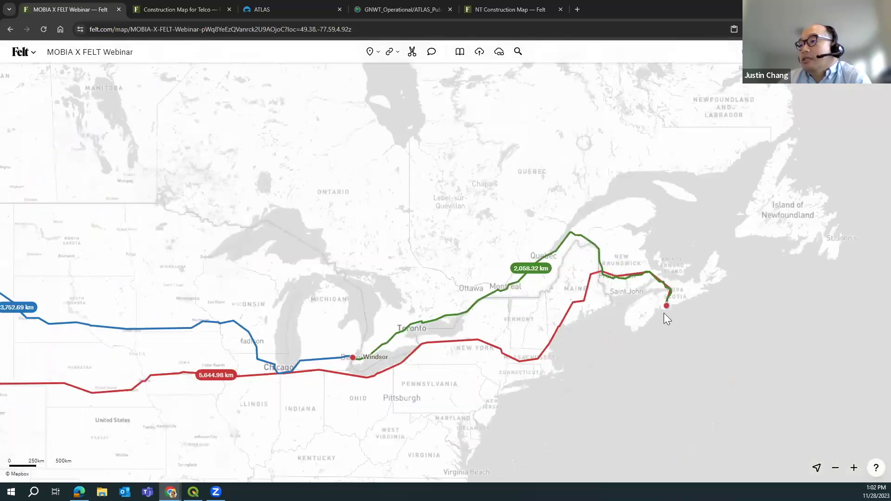
{"action": "left_click", "coordinate": [382, 386]}
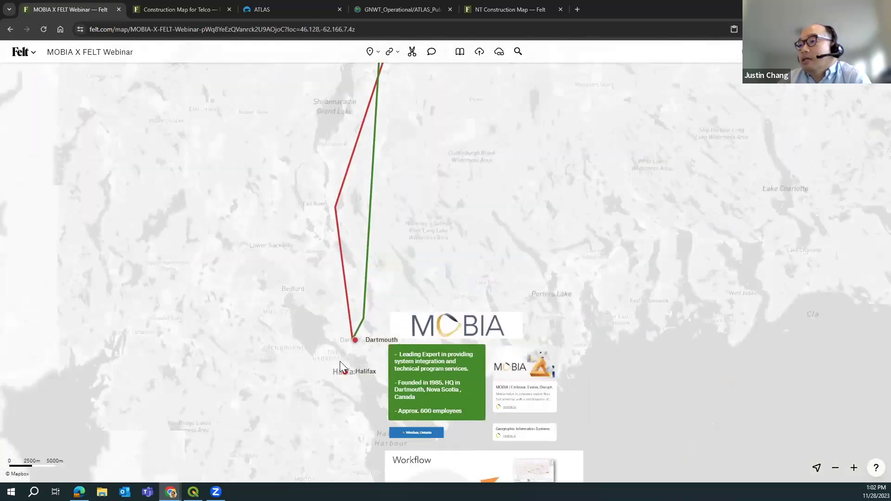
{"action": "scroll", "coordinate": [321, 300], "scroll_direction": "down", "scroll_amount": 3}
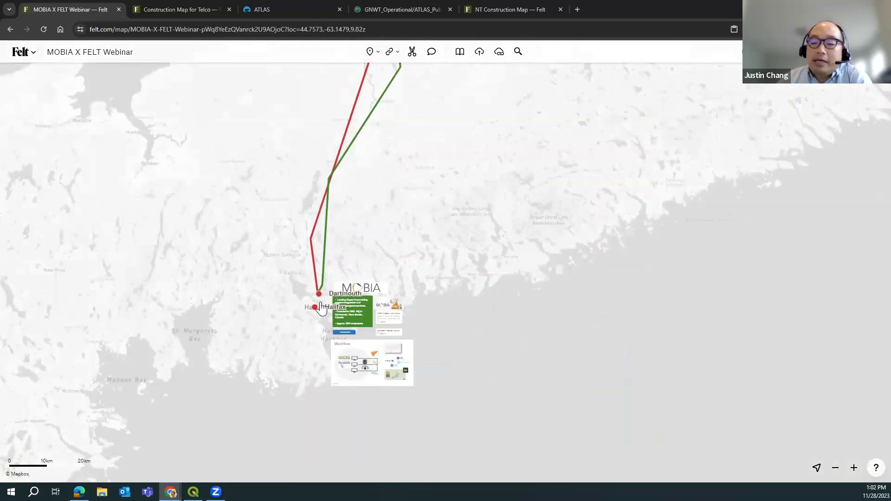
{"action": "scroll", "coordinate": [321, 308], "scroll_direction": "up", "scroll_amount": 3}
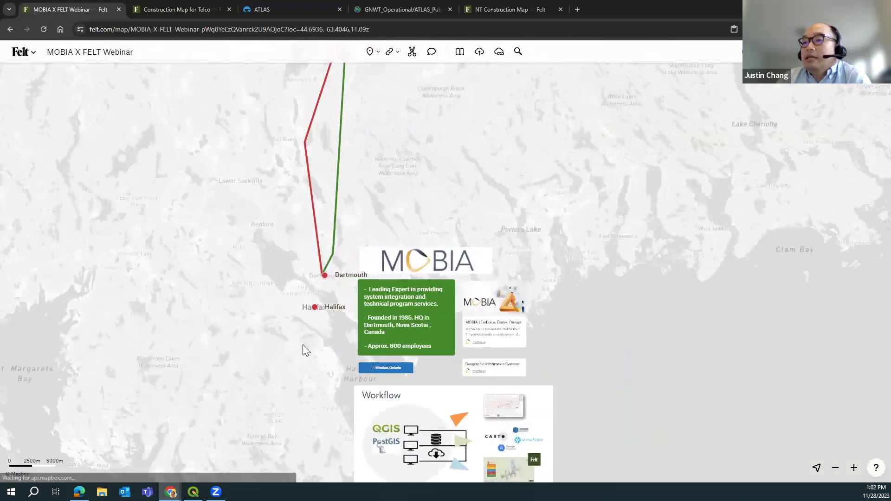
{"action": "left_click_drag", "start_coordinate": [303, 343], "coordinate": [278, 305]}
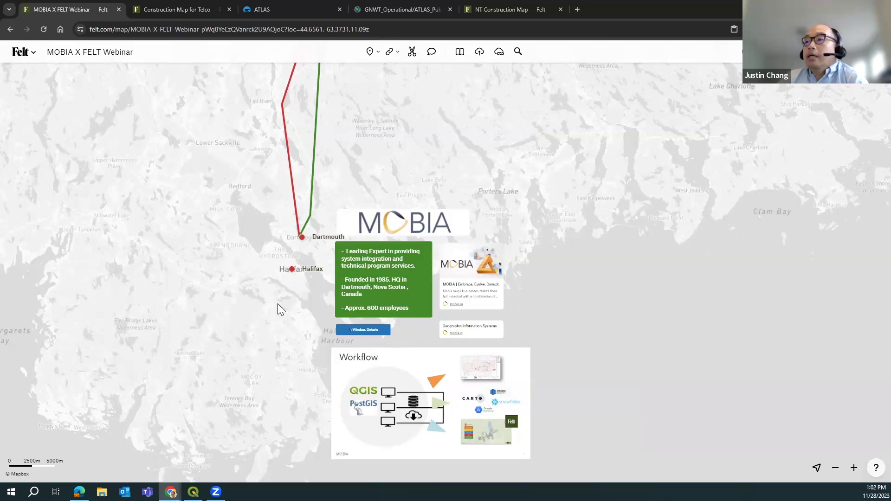
- Zoom in on the MOBIA cards and bring the QGIS/PostGIS Workflow slide into view
{"action": "scroll", "coordinate": [567, 301], "scroll_direction": "up", "scroll_amount": 3}
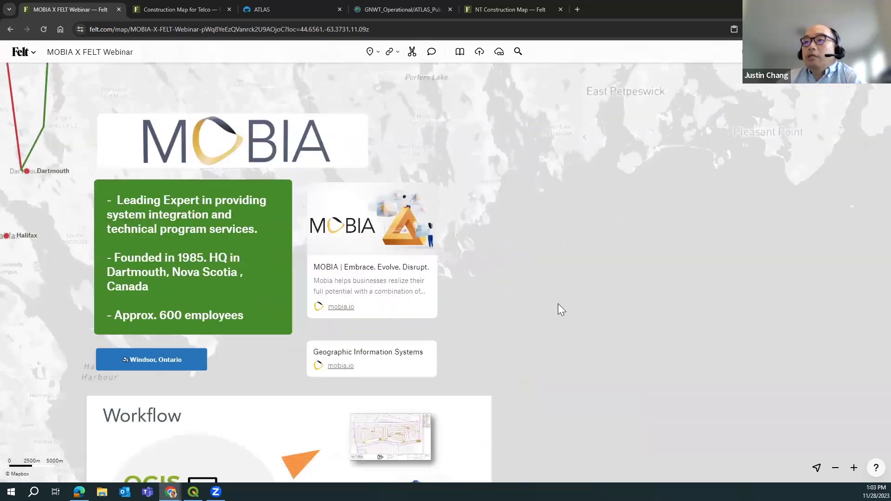
{"action": "scroll", "coordinate": [558, 305], "scroll_direction": "down", "scroll_amount": 3}
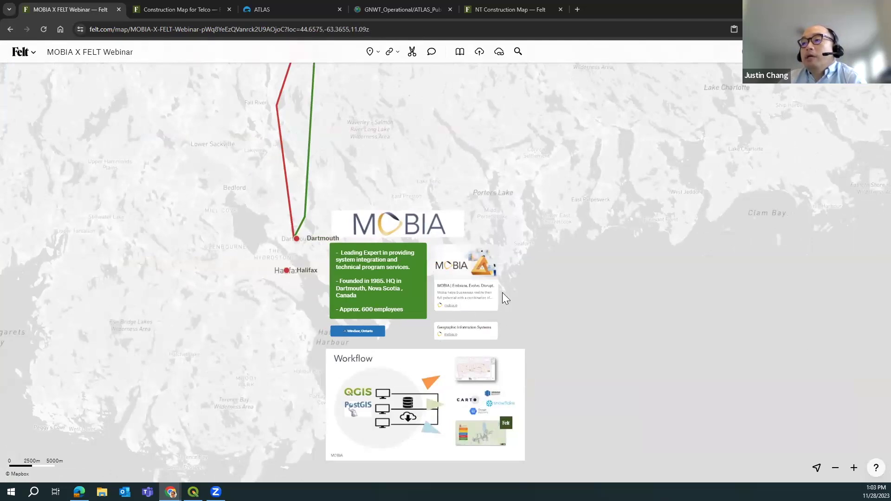
{"action": "scroll", "coordinate": [503, 304], "scroll_direction": "up", "scroll_amount": 4}
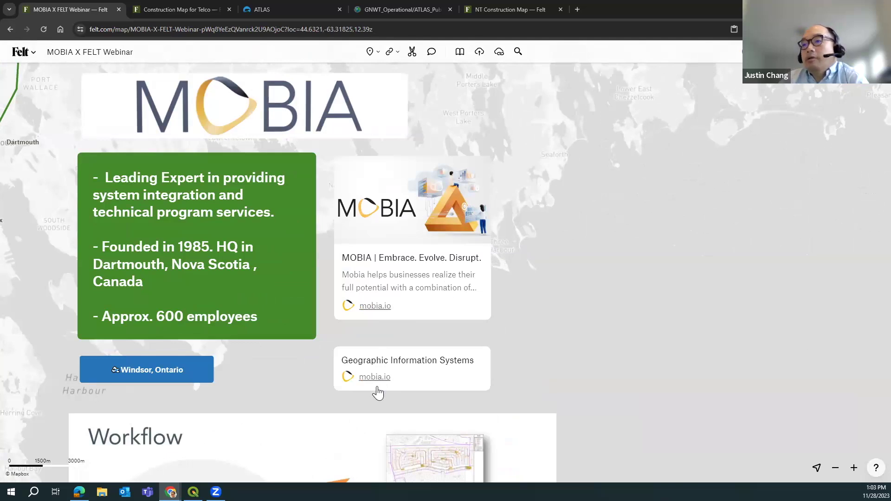
{"action": "left_click_drag", "start_coordinate": [294, 376], "coordinate": [337, 164]}
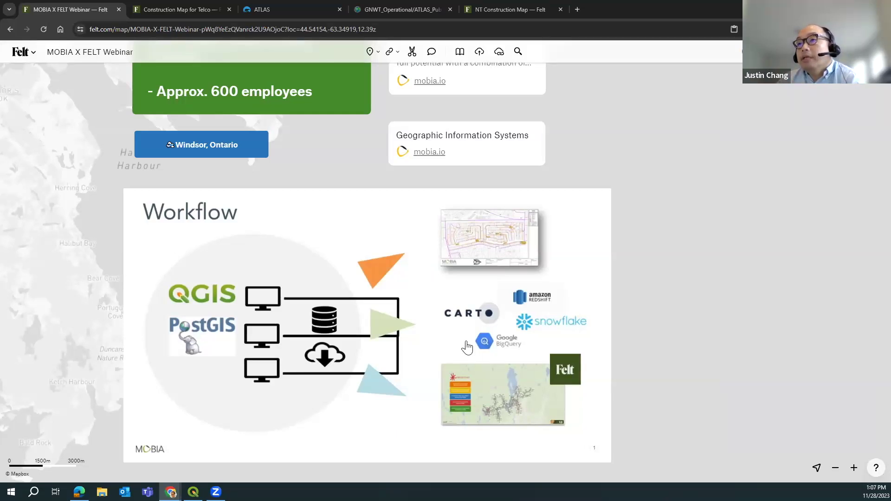
- Pan west to Detroit–Windsor and zoom in on the QGIS, PostGIS Day and MEDS cards
{"action": "scroll", "coordinate": [470, 342], "scroll_direction": "down", "scroll_amount": 6}
{"action": "scroll", "coordinate": [475, 422], "scroll_direction": "down", "scroll_amount": 5}
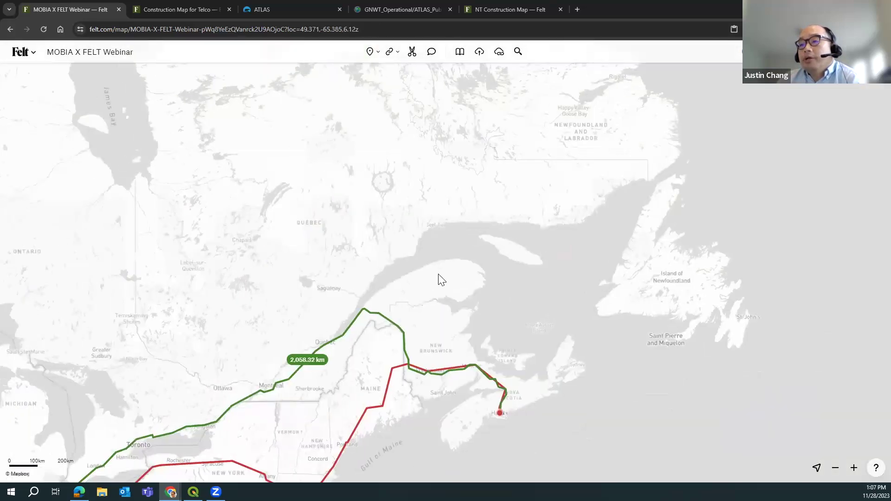
{"action": "left_click_drag", "start_coordinate": [441, 279], "coordinate": [598, 145]}
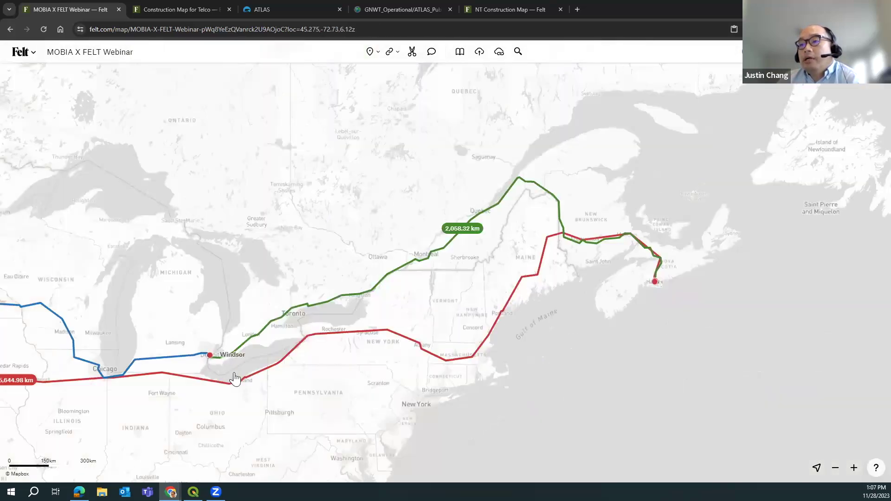
{"action": "scroll", "coordinate": [186, 353], "scroll_direction": "up", "scroll_amount": 6}
{"action": "scroll", "coordinate": [196, 402], "scroll_direction": "up", "scroll_amount": 4}
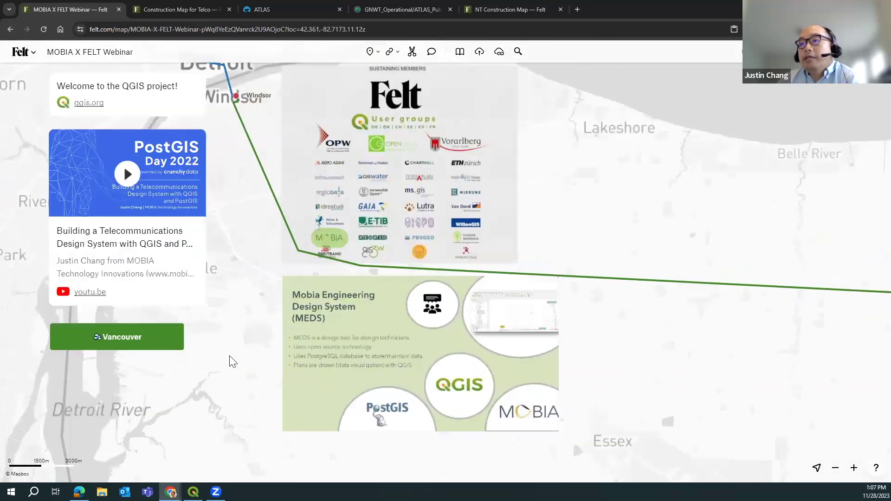
{"action": "left_click_drag", "start_coordinate": [232, 355], "coordinate": [235, 388]}
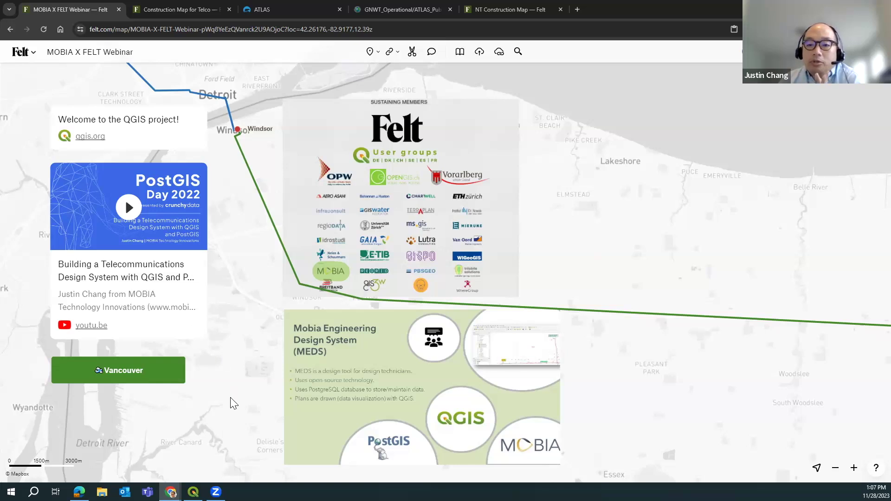
- Zoom out and pan west across the Pacific Northwest, Montana, the Dakotas, Wisconsin and Iowa
{"action": "scroll", "coordinate": [233, 400], "scroll_direction": "down", "scroll_amount": 6}
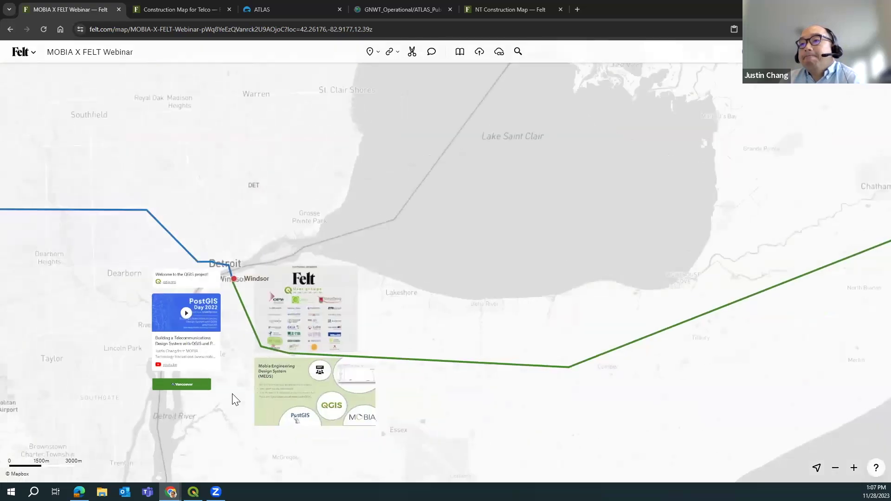
{"action": "scroll", "coordinate": [172, 393], "scroll_direction": "down", "scroll_amount": 5}
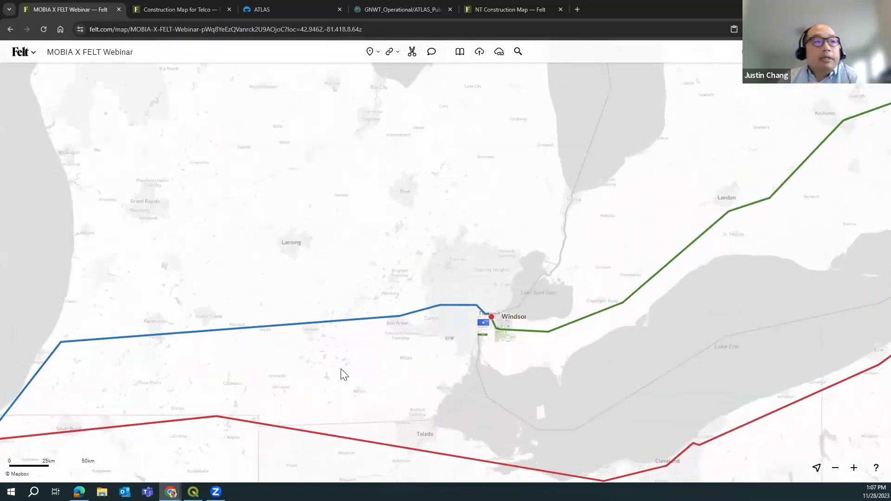
{"action": "scroll", "coordinate": [274, 364], "scroll_direction": "down", "scroll_amount": 3}
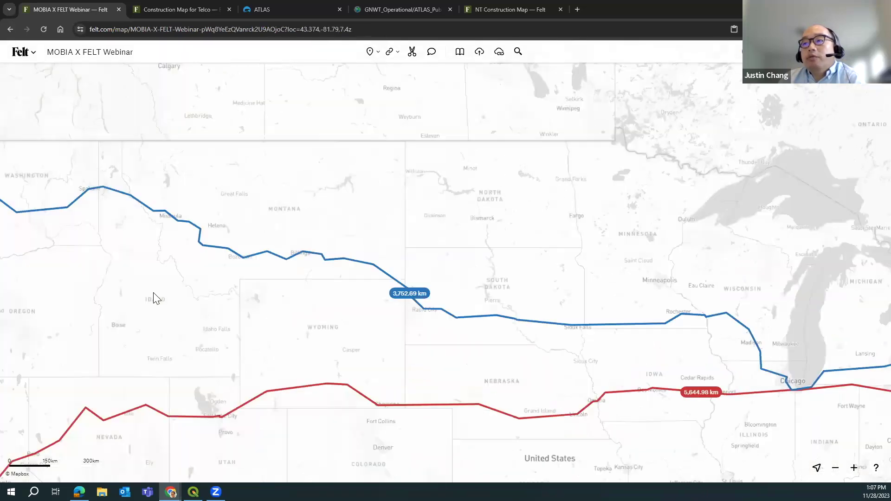
{"action": "left_click_drag", "start_coordinate": [153, 298], "coordinate": [591, 378]}
{"action": "left_click_drag", "start_coordinate": [780, 399], "coordinate": [602, 360]}
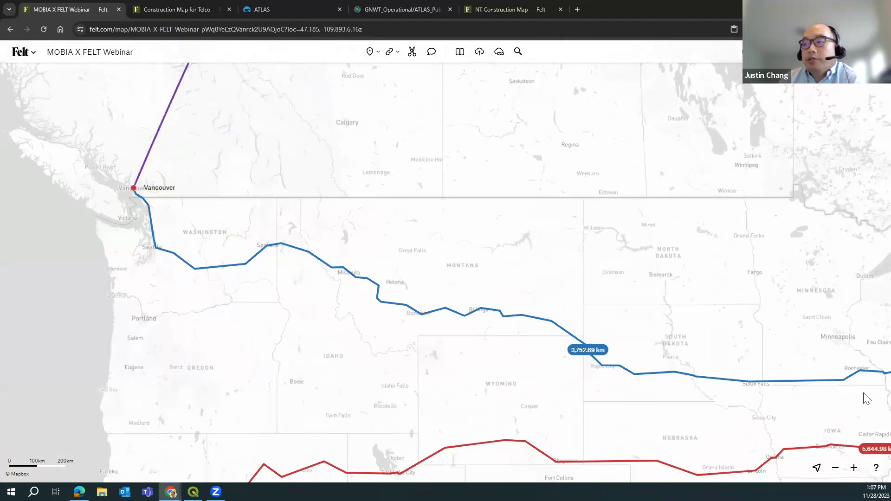
{"action": "left_click_drag", "start_coordinate": [831, 406], "coordinate": [717, 372]}
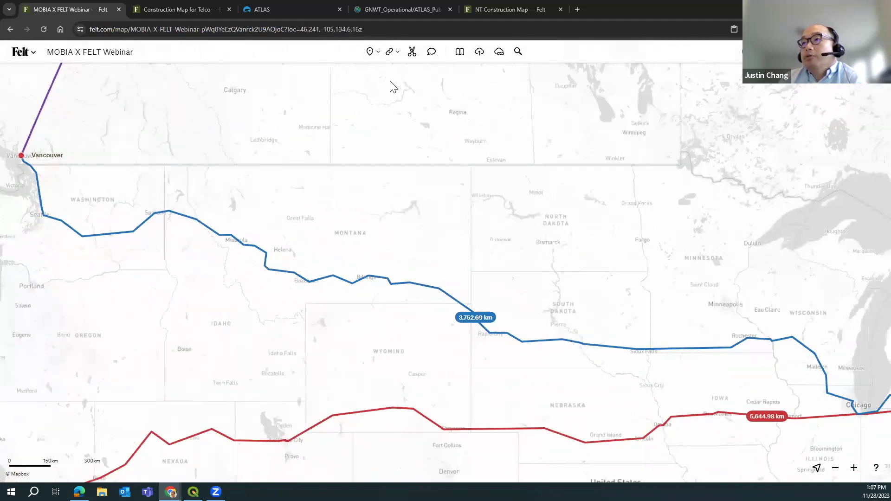
- Check the Shapes list without picking one, then zoom out to all four measured routes
{"action": "left_click", "coordinate": [379, 55]}
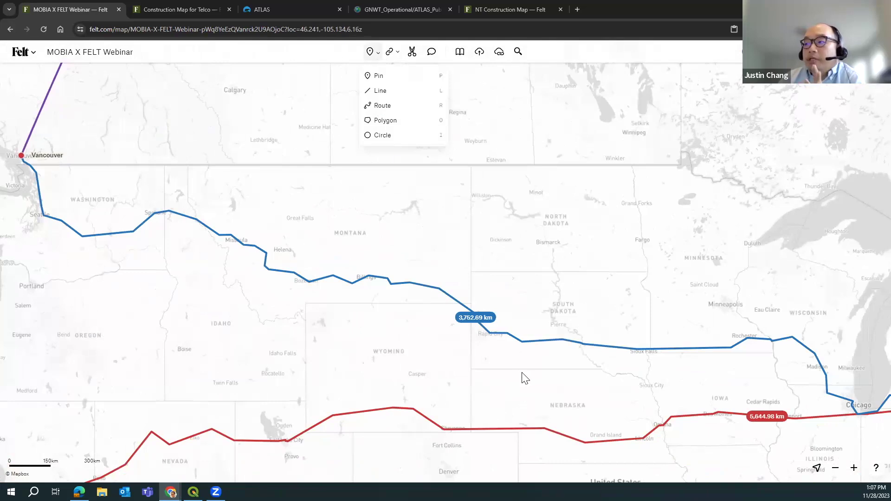
{"action": "left_click", "coordinate": [503, 379]}
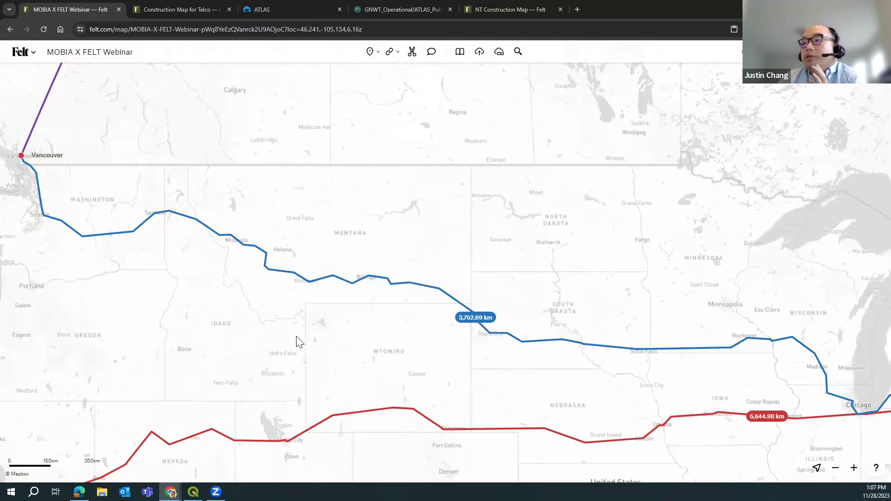
{"action": "scroll", "coordinate": [296, 338], "scroll_direction": "down", "scroll_amount": 3}
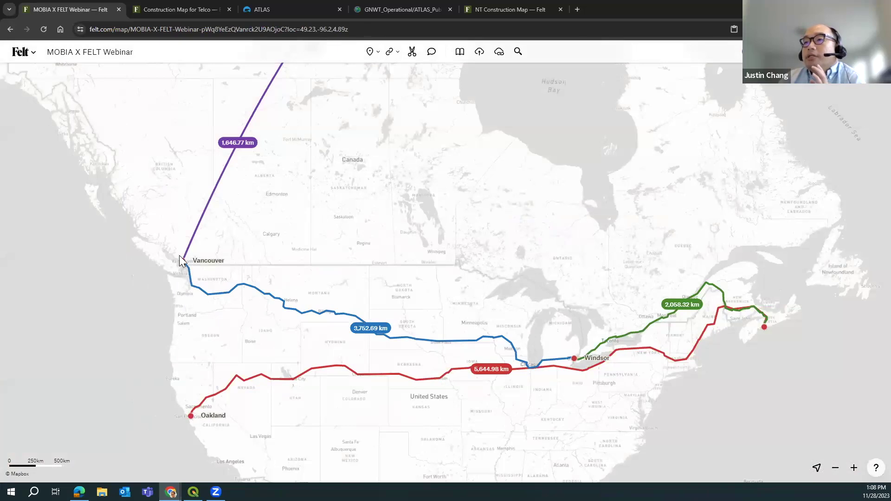
- Zoom in on Vancouver and centre the green QGIS card and QGIS documentation links
{"action": "scroll", "coordinate": [181, 261], "scroll_direction": "up", "scroll_amount": 10}
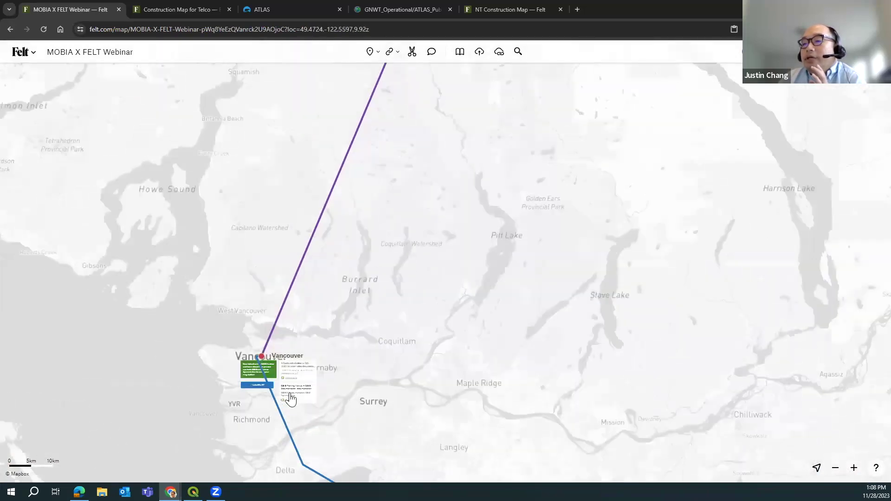
{"action": "scroll", "coordinate": [291, 398], "scroll_direction": "up", "scroll_amount": 5}
{"action": "left_click_drag", "start_coordinate": [168, 402], "coordinate": [182, 377]}
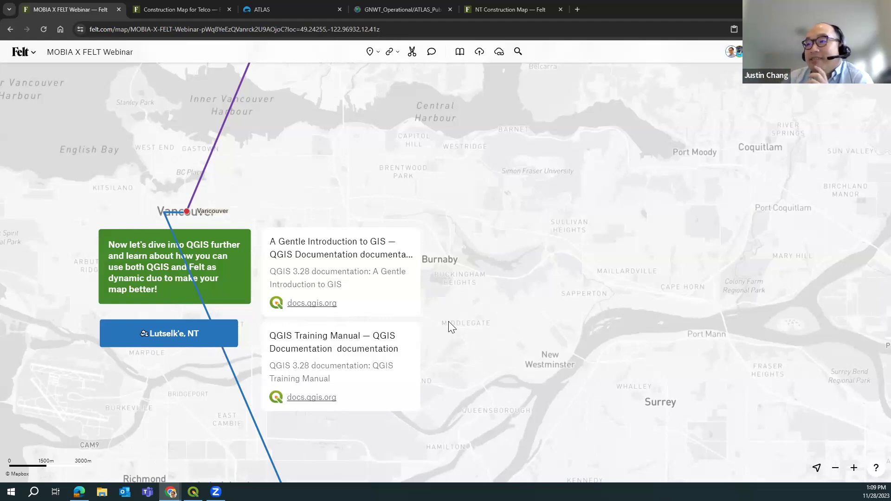
{"action": "scroll", "coordinate": [452, 325], "scroll_direction": "down", "scroll_amount": 8}
{"action": "scroll", "coordinate": [348, 326], "scroll_direction": "down", "scroll_amount": 5}
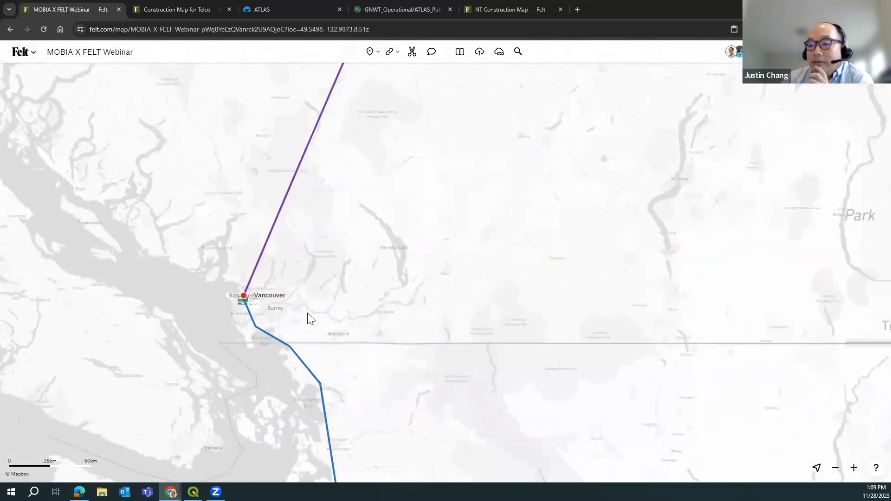
{"action": "scroll", "coordinate": [327, 307], "scroll_direction": "down", "scroll_amount": 5}
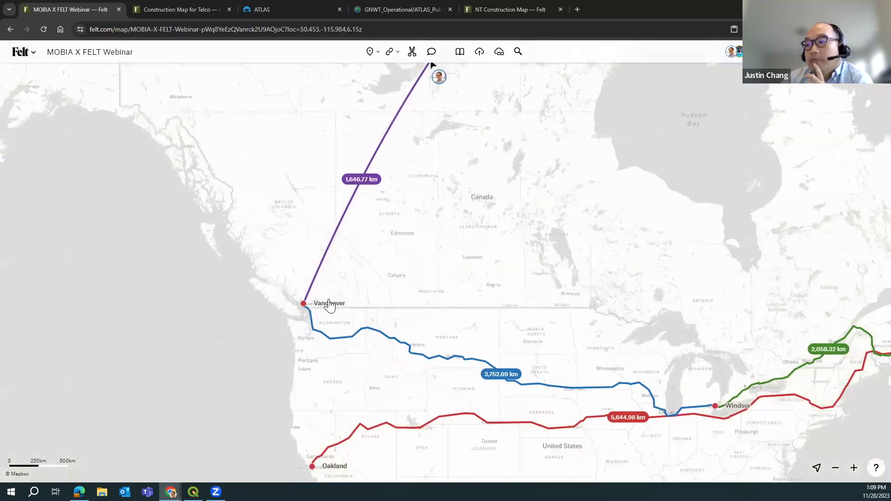
{"action": "left_click_drag", "start_coordinate": [340, 291], "coordinate": [288, 347]}
{"action": "left_click_drag", "start_coordinate": [416, 203], "coordinate": [389, 288]}
{"action": "scroll", "coordinate": [281, 328], "scroll_direction": "up", "scroll_amount": 3}
{"action": "scroll", "coordinate": [281, 328], "scroll_direction": "up", "scroll_amount": 10}
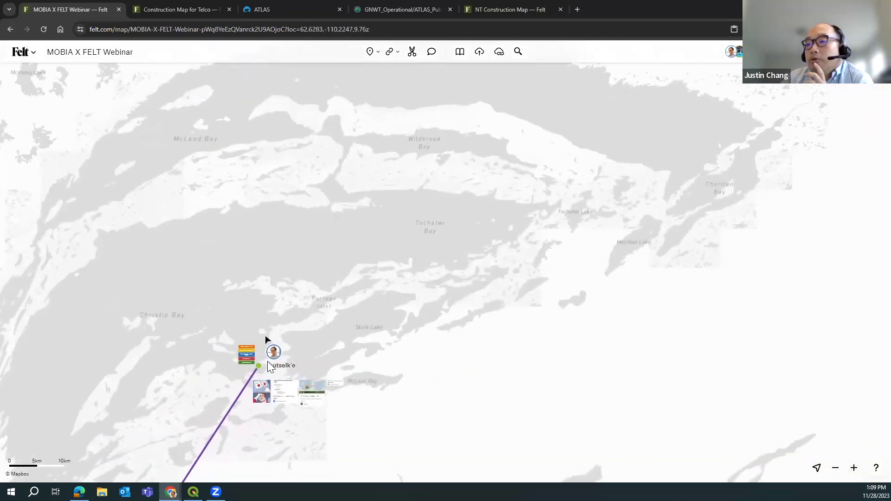
{"action": "scroll", "coordinate": [265, 406], "scroll_direction": "up", "scroll_amount": 5}
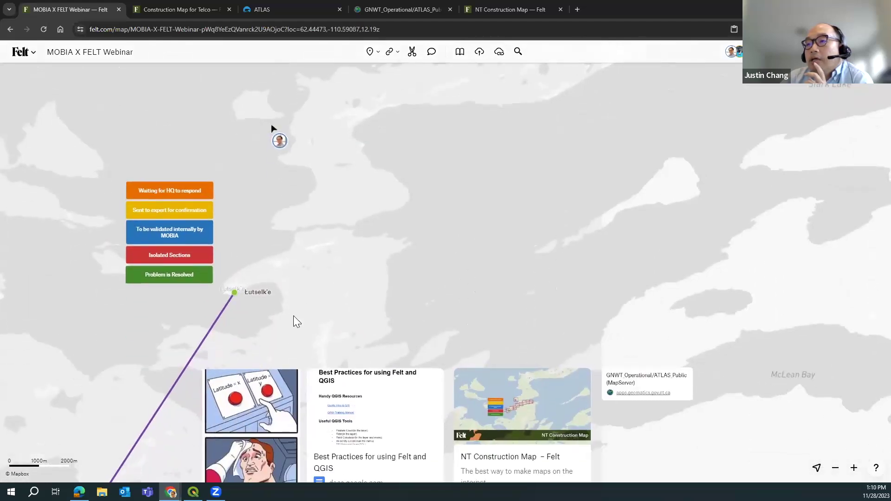
{"action": "left_click_drag", "start_coordinate": [294, 316], "coordinate": [297, 279]}
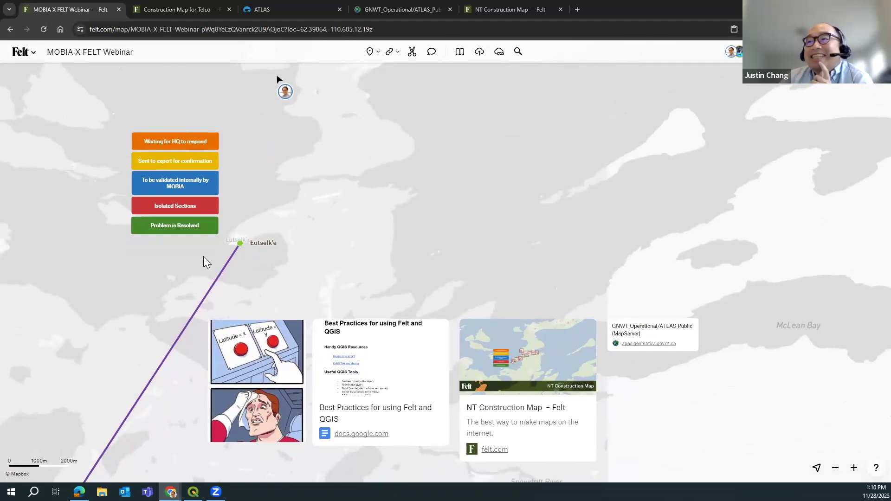
{"action": "left_click_drag", "start_coordinate": [207, 263], "coordinate": [212, 273]}
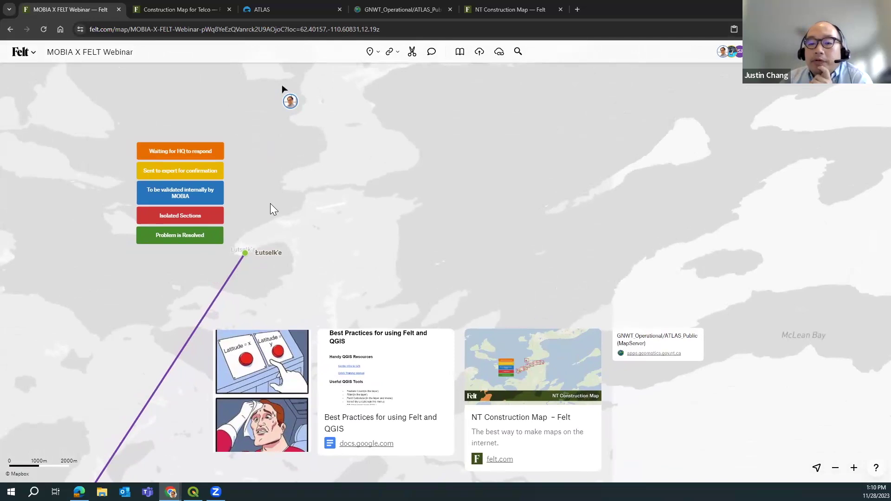
{"action": "left_click", "coordinate": [190, 8]}
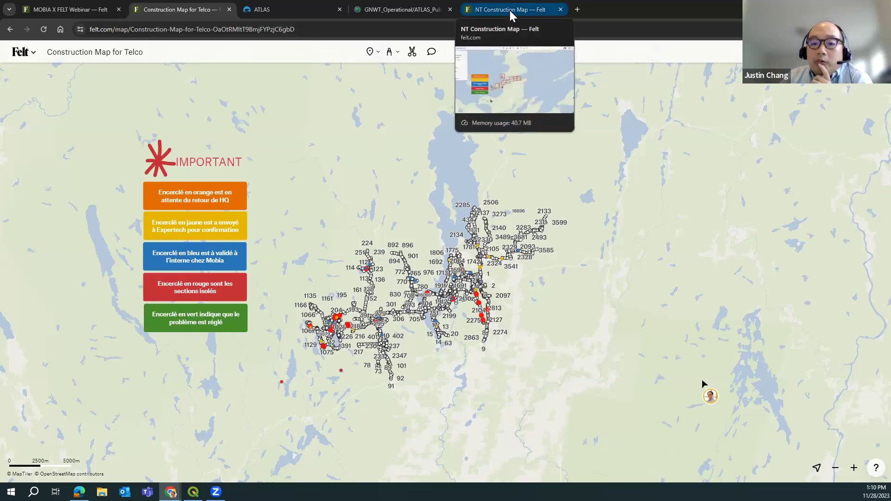
{"action": "left_click", "coordinate": [79, 12]}
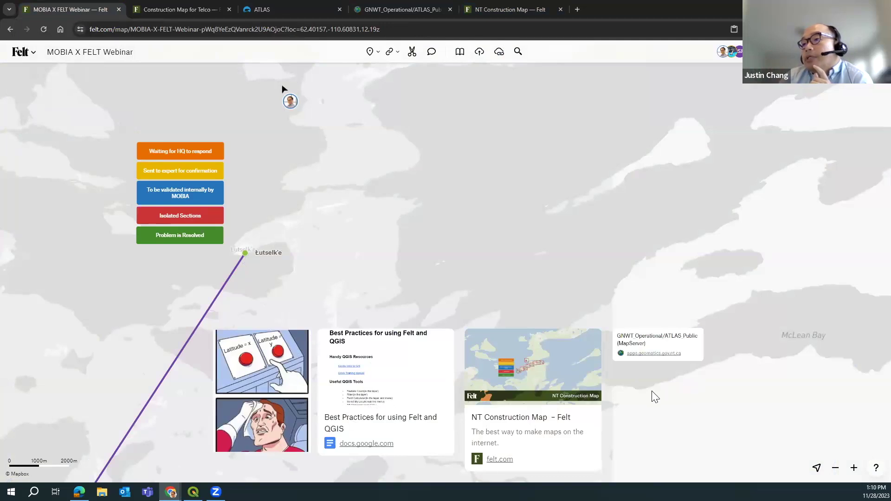
{"action": "scroll", "coordinate": [657, 391], "scroll_direction": "up", "scroll_amount": 3}
{"action": "left_click_drag", "start_coordinate": [685, 376], "coordinate": [420, 384]}
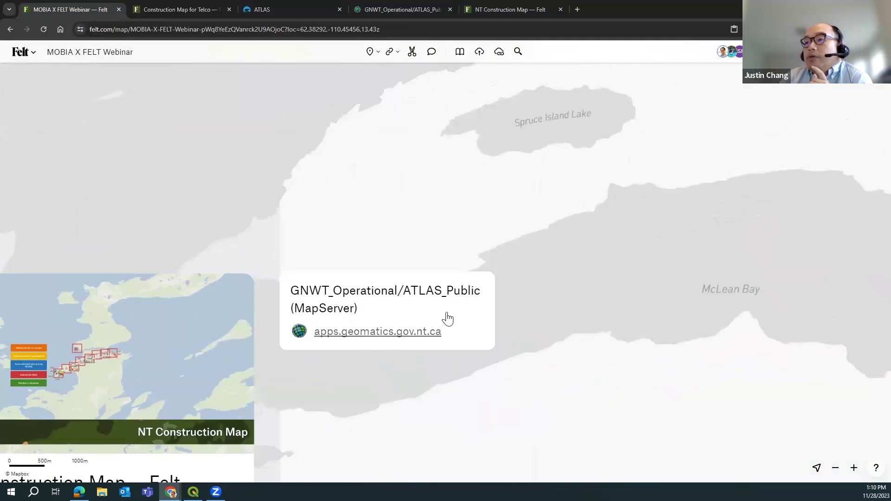
{"action": "scroll", "coordinate": [401, 370], "scroll_direction": "down", "scroll_amount": 2}
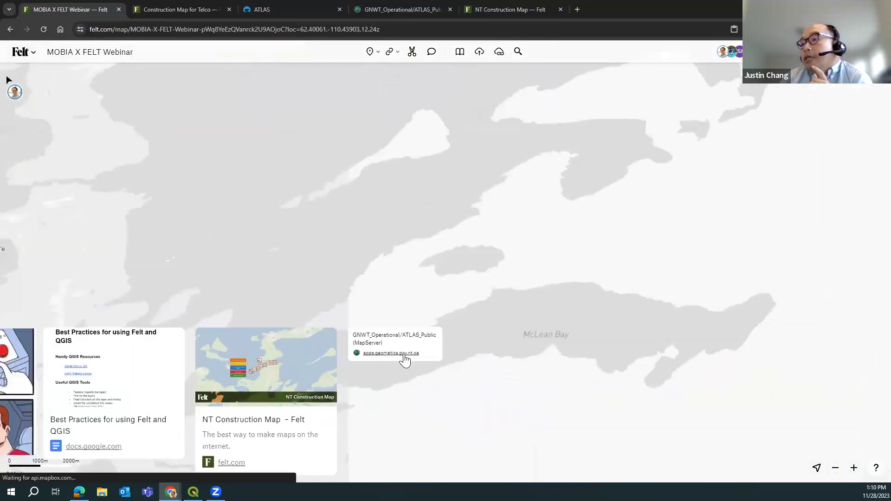
- Switch to the GNWT_Operational/ATLAS_Public MapServer page in the browser
{"action": "left_click", "coordinate": [420, 12]}
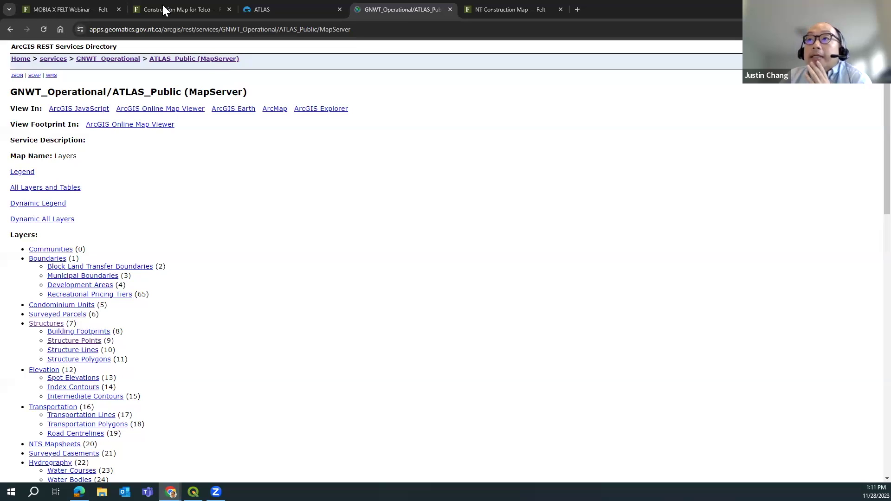
- Back in the MOBIA X FELT Webinar map, open the Legend and show NT Structure Layers
{"action": "left_click", "coordinate": [85, 6]}
{"action": "left_click", "coordinate": [32, 54]}
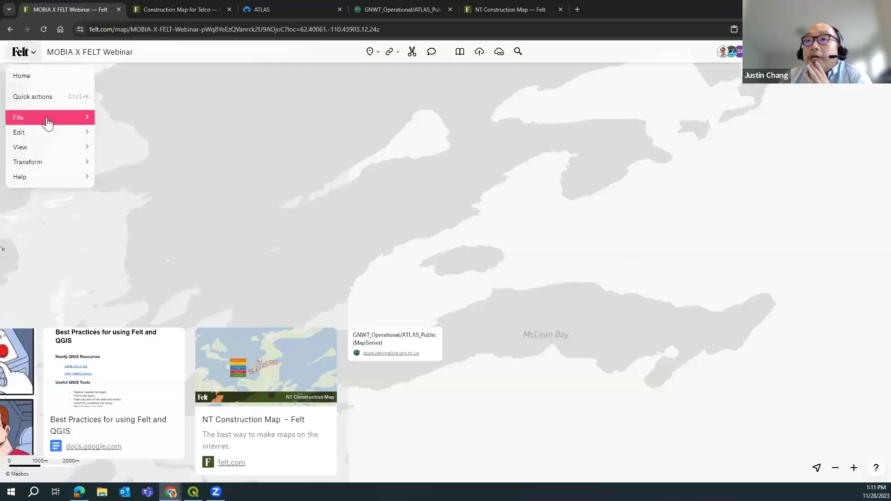
{"action": "mouse_move", "coordinate": [60, 149]}
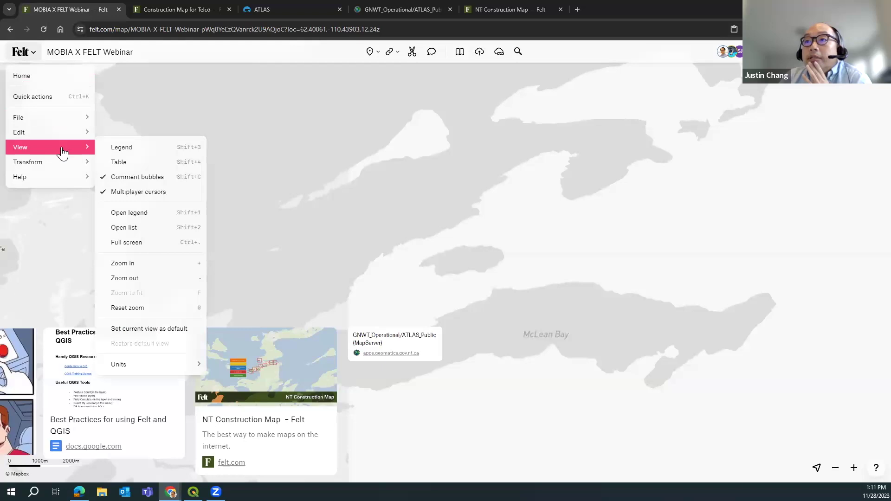
{"action": "left_click", "coordinate": [119, 146]}
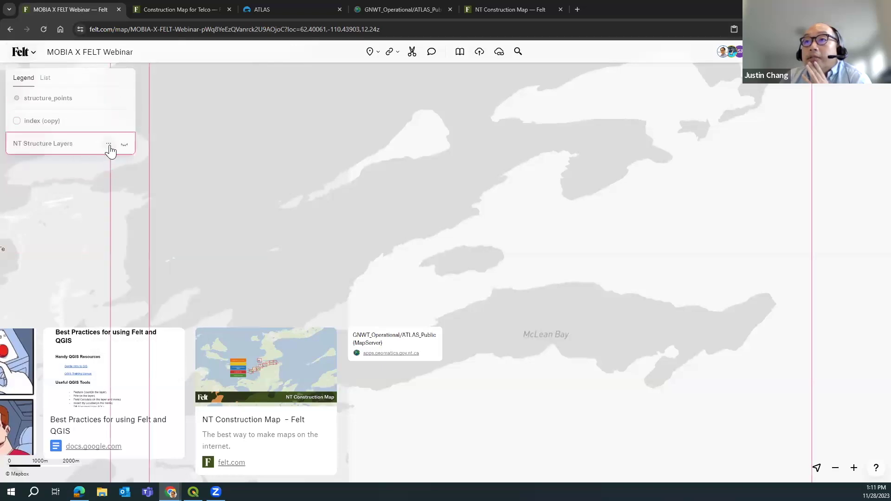
{"action": "left_click", "coordinate": [124, 145]}
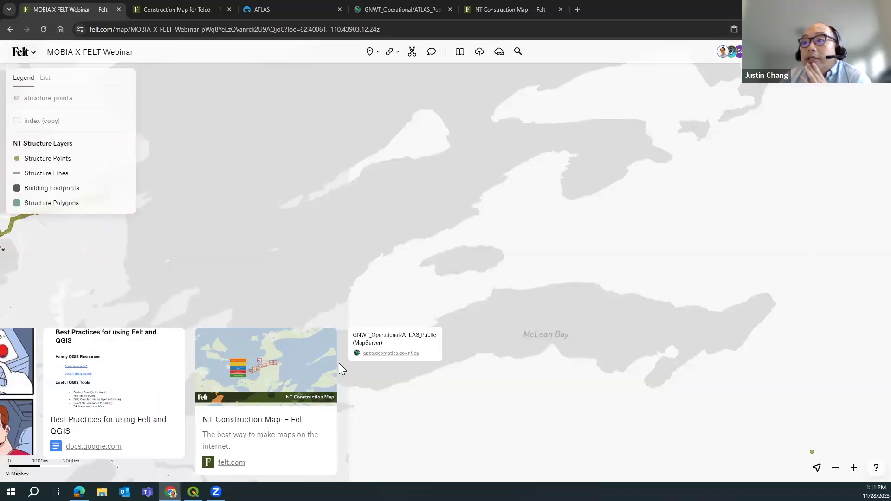
- Zoom around Łutselk'e's structures, then hide NT Structure Layers and zoom back out
{"action": "scroll", "coordinate": [341, 365], "scroll_direction": "up", "scroll_amount": 2}
{"action": "scroll", "coordinate": [355, 362], "scroll_direction": "down", "scroll_amount": 2}
{"action": "scroll", "coordinate": [365, 366], "scroll_direction": "down", "scroll_amount": 3}
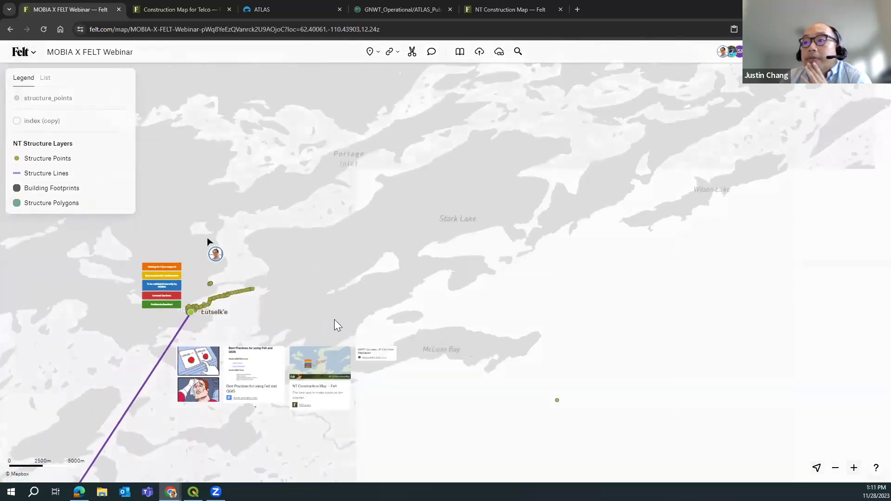
{"action": "scroll", "coordinate": [199, 316], "scroll_direction": "up", "scroll_amount": 5}
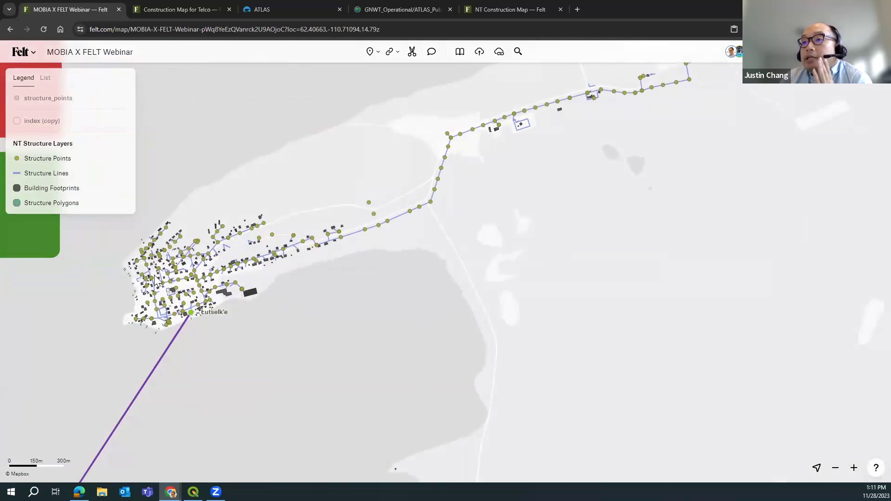
{"action": "scroll", "coordinate": [154, 275], "scroll_direction": "up", "scroll_amount": 3}
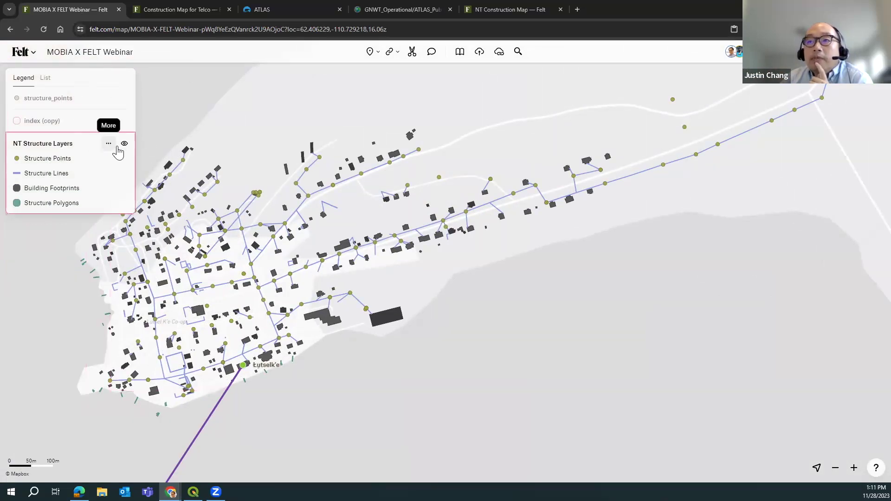
{"action": "left_click", "coordinate": [125, 144]}
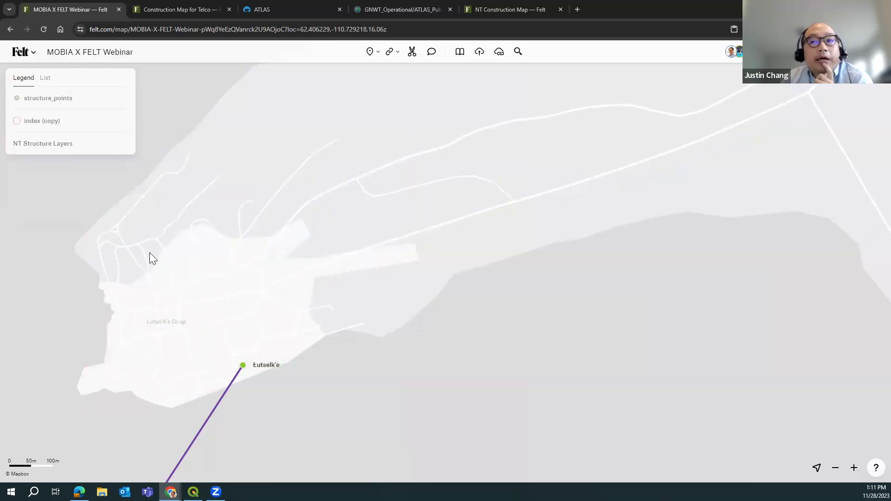
{"action": "scroll", "coordinate": [209, 272], "scroll_direction": "down", "scroll_amount": 5}
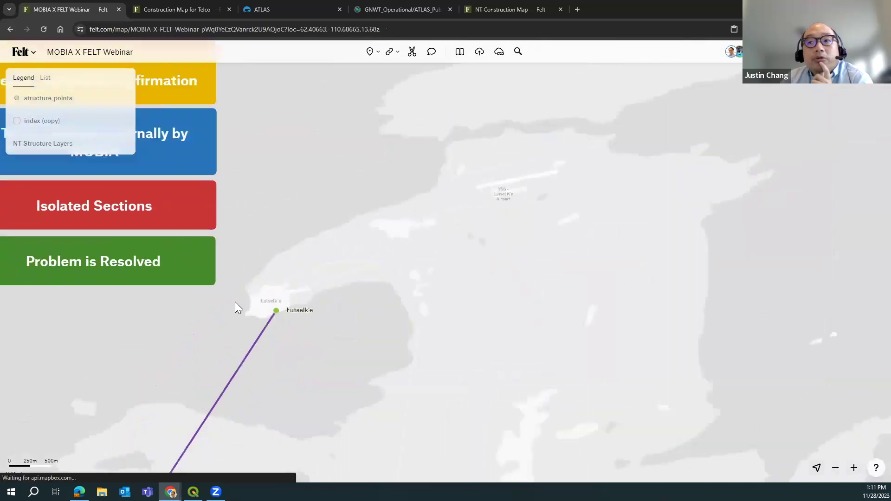
{"action": "scroll", "coordinate": [324, 342], "scroll_direction": "down", "scroll_amount": 5}
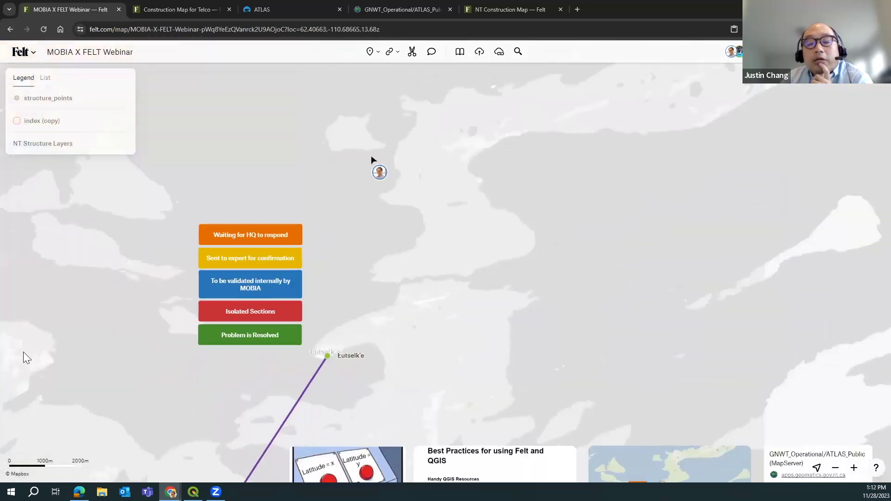
- In QGIS, collapse geopackage, expand NT open data and switch on Structure Points
{"action": "mouse_move", "coordinate": [193, 492]}
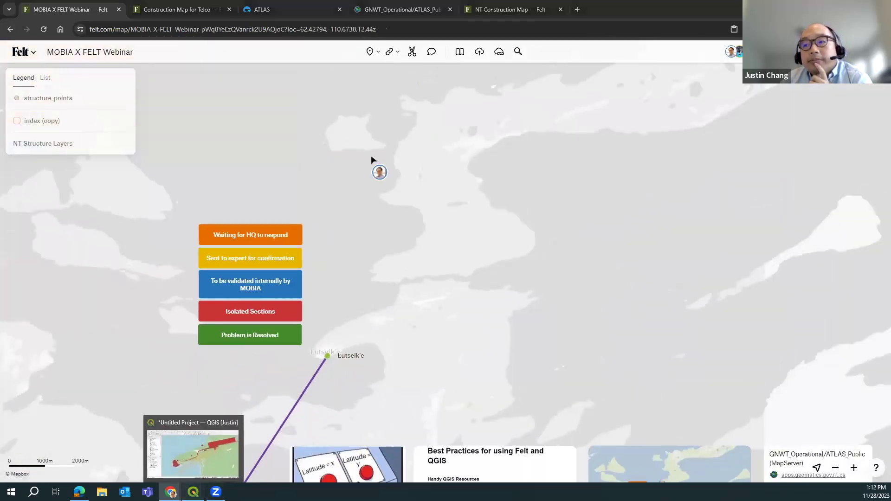
{"action": "left_click", "coordinate": [193, 453]}
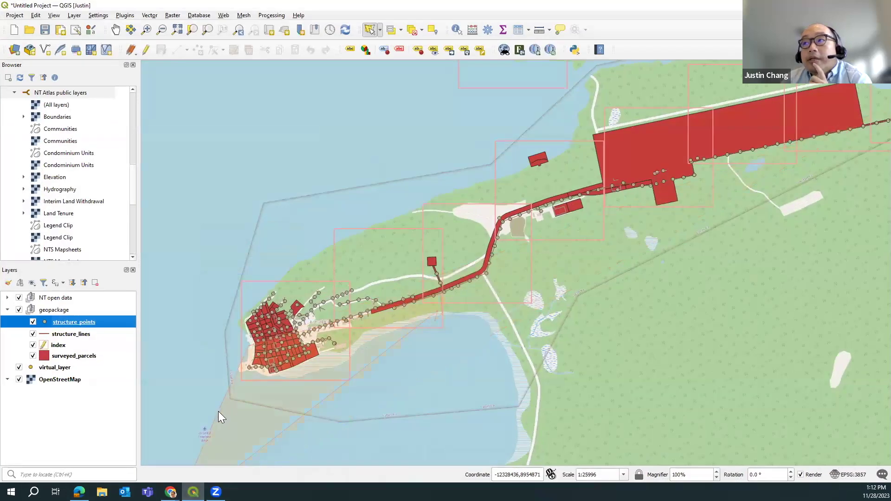
{"action": "scroll", "coordinate": [218, 411], "scroll_direction": "down", "scroll_amount": 1}
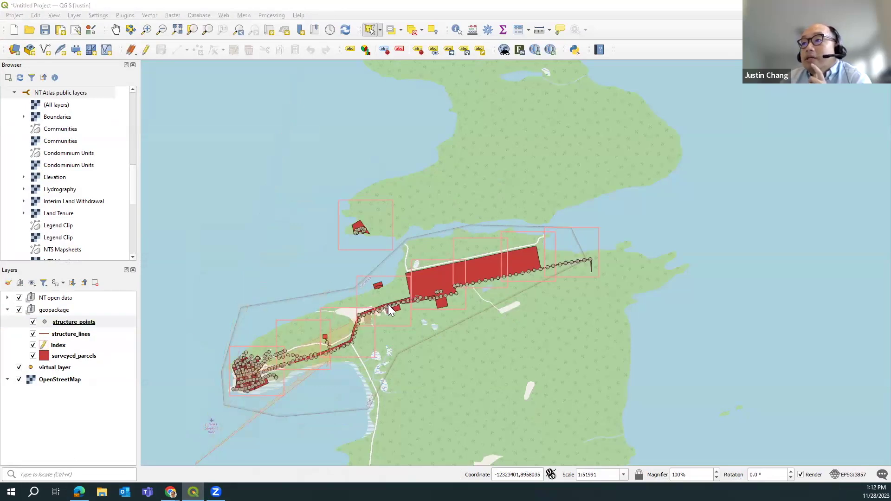
{"action": "scroll", "coordinate": [384, 308], "scroll_direction": "down", "scroll_amount": 1}
{"action": "left_click", "coordinate": [74, 322]}
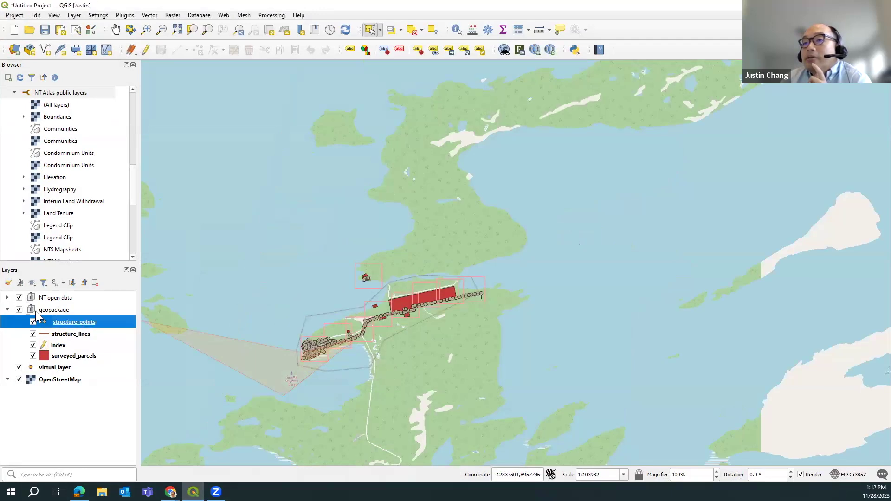
{"action": "left_click", "coordinate": [7, 310]}
{"action": "left_click", "coordinate": [14, 299]}
{"action": "left_click", "coordinate": [8, 298]}
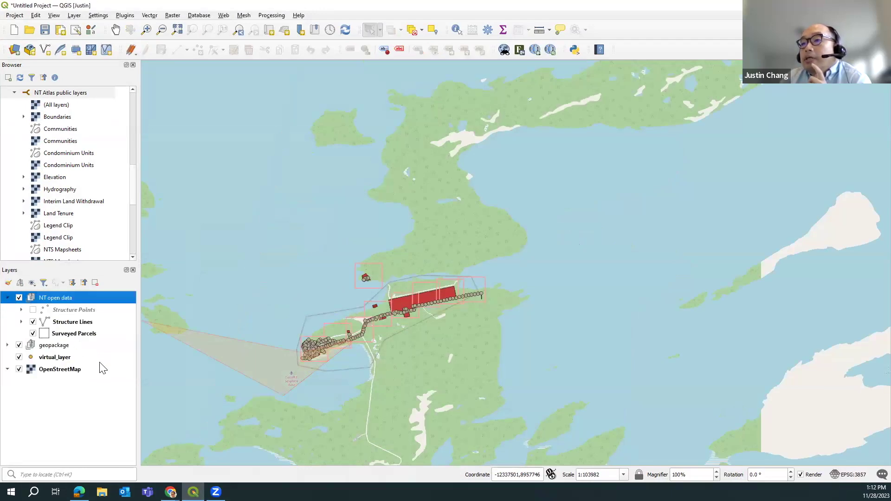
{"action": "left_click", "coordinate": [33, 310]}
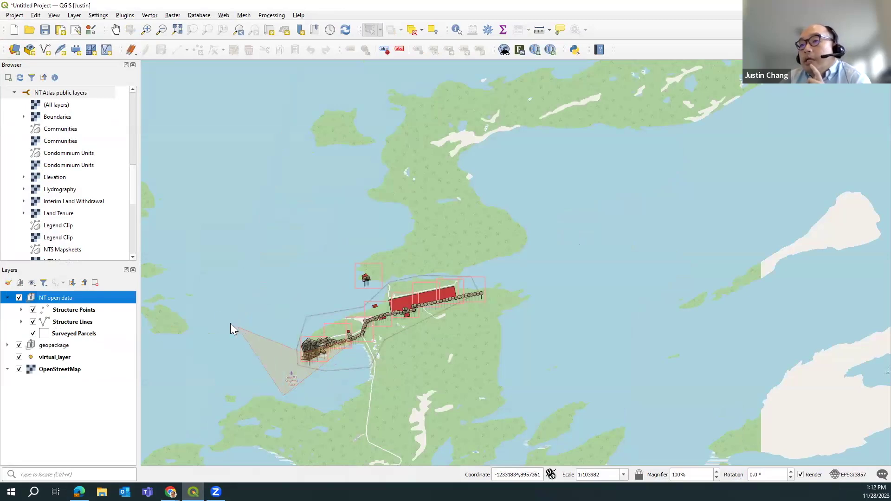
- Inspect the NT Atlas public layers ArcGIS REST connection settings, then close them
{"action": "scroll", "coordinate": [93, 160], "scroll_direction": "up", "scroll_amount": 3}
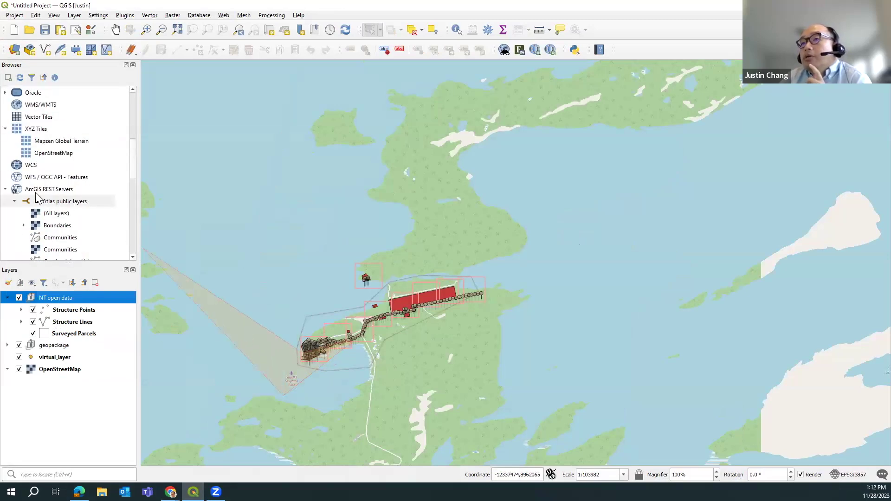
{"action": "scroll", "coordinate": [41, 191], "scroll_direction": "up", "scroll_amount": 3}
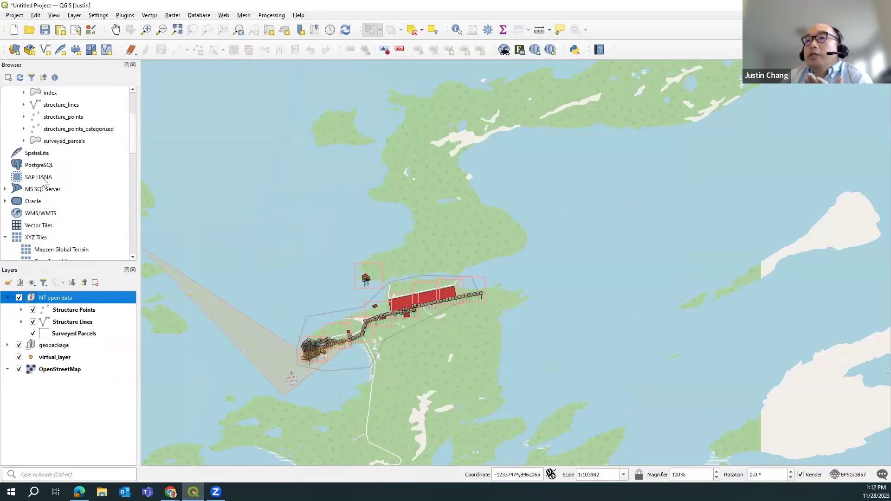
{"action": "scroll", "coordinate": [47, 190], "scroll_direction": "down", "scroll_amount": 2}
{"action": "left_click", "coordinate": [45, 225]}
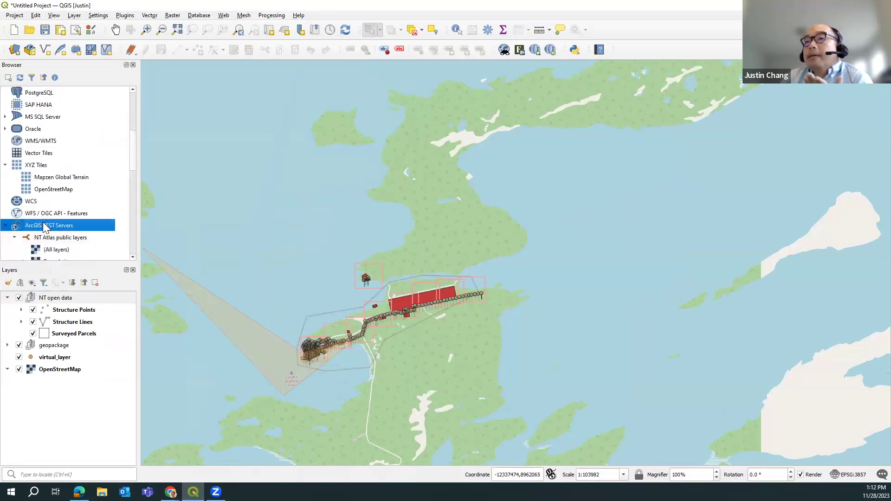
{"action": "scroll", "coordinate": [45, 226], "scroll_direction": "down", "scroll_amount": 1}
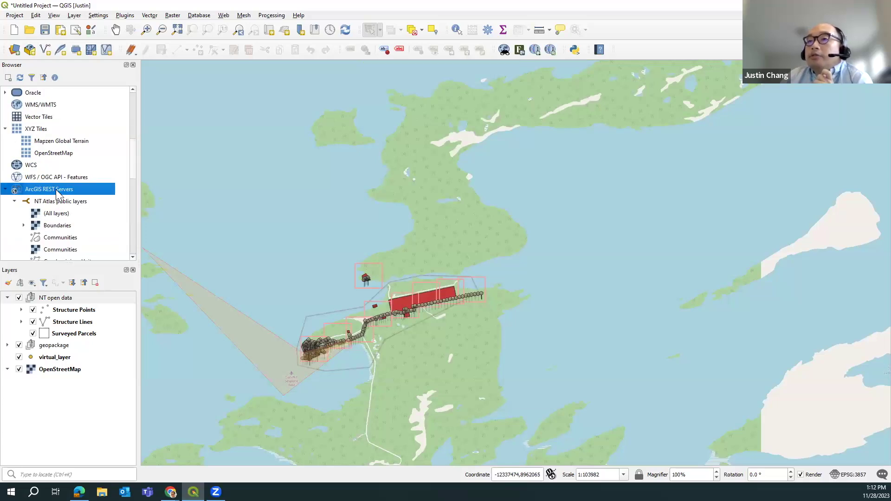
{"action": "right_click", "coordinate": [56, 194]}
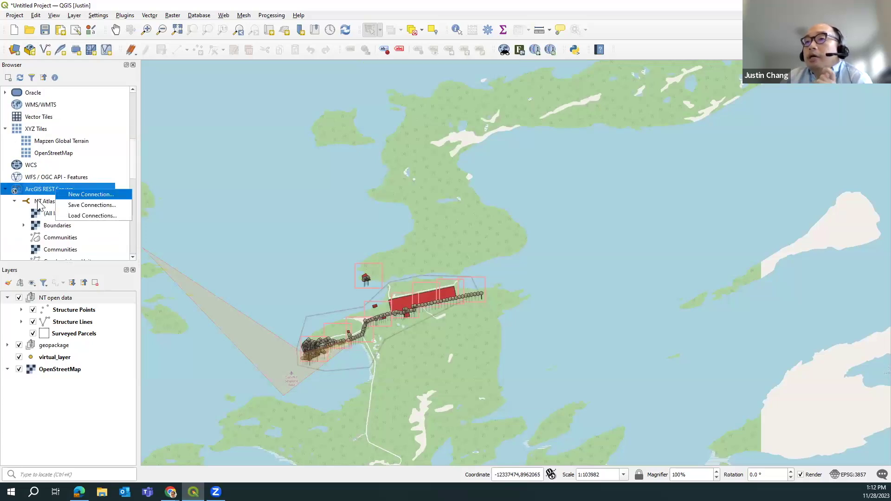
{"action": "left_click", "coordinate": [39, 206]}
{"action": "right_click", "coordinate": [39, 206]}
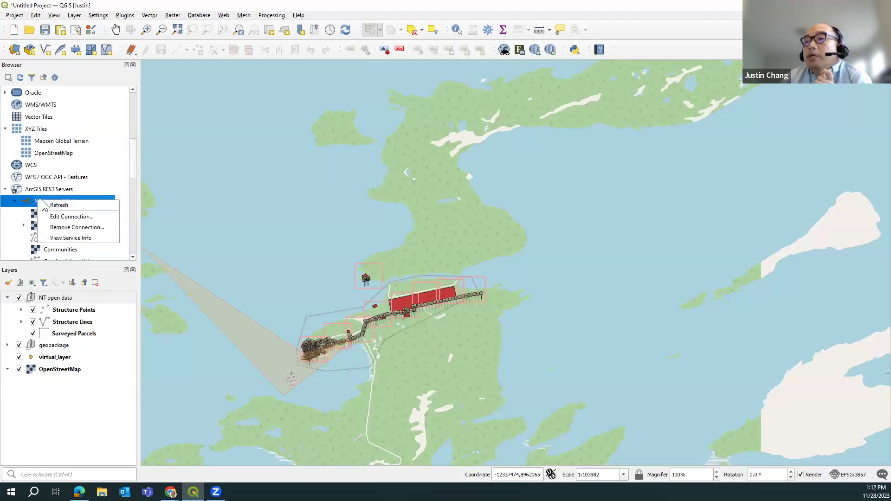
{"action": "left_click", "coordinate": [70, 217]}
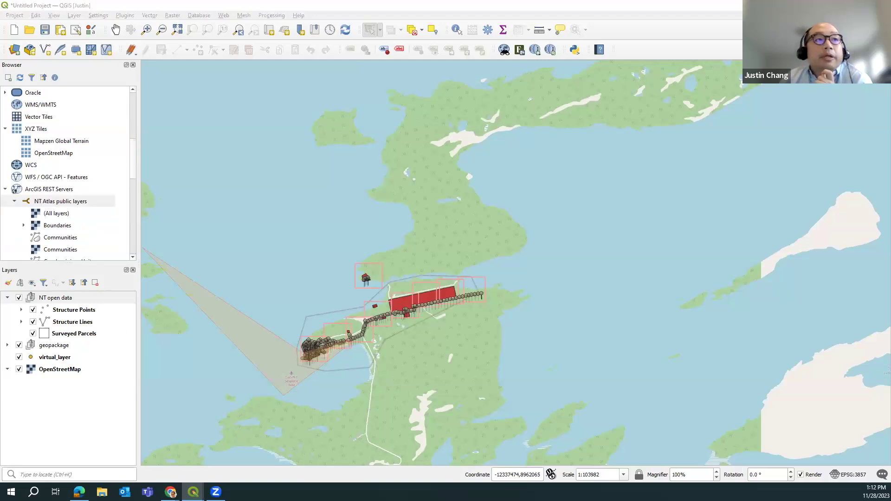
{"action": "key", "text": "Return"}
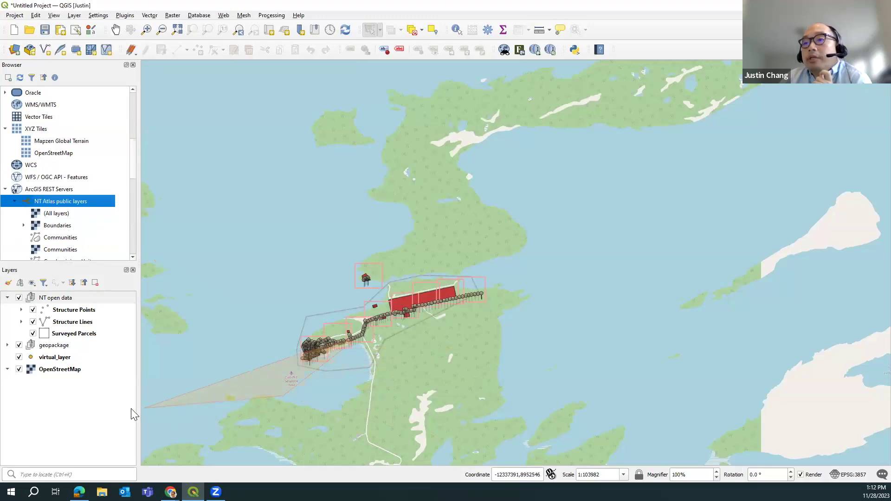
- Zoom in, toggle the OpenStreetMap basemap off and on, and collapse NT Atlas public layers
{"action": "scroll", "coordinate": [328, 367], "scroll_direction": "up", "scroll_amount": 1}
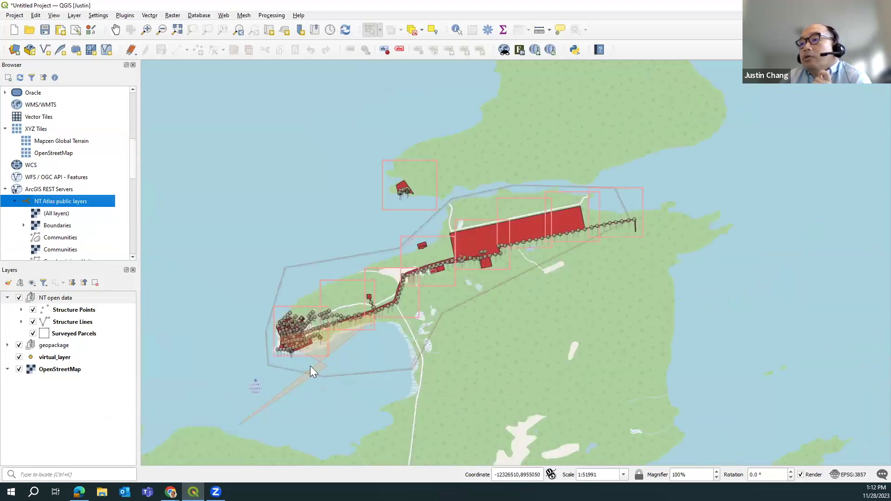
{"action": "left_click", "coordinate": [19, 370]}
{"action": "left_click", "coordinate": [19, 370]}
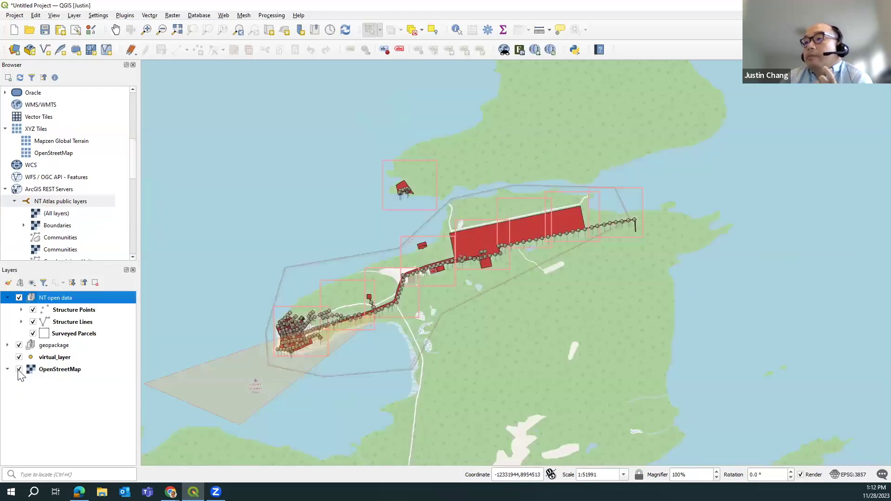
{"action": "left_click", "coordinate": [16, 203]}
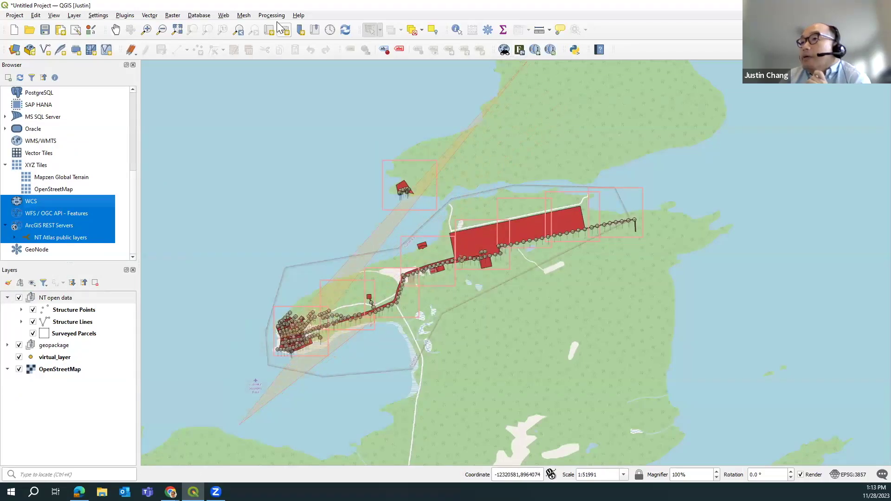
{"action": "left_click", "coordinate": [126, 17]}
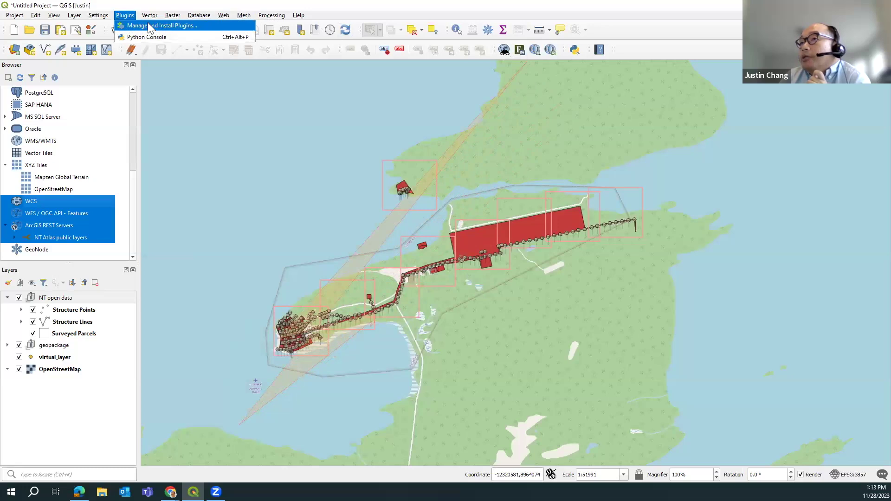
{"action": "left_click", "coordinate": [149, 26]}
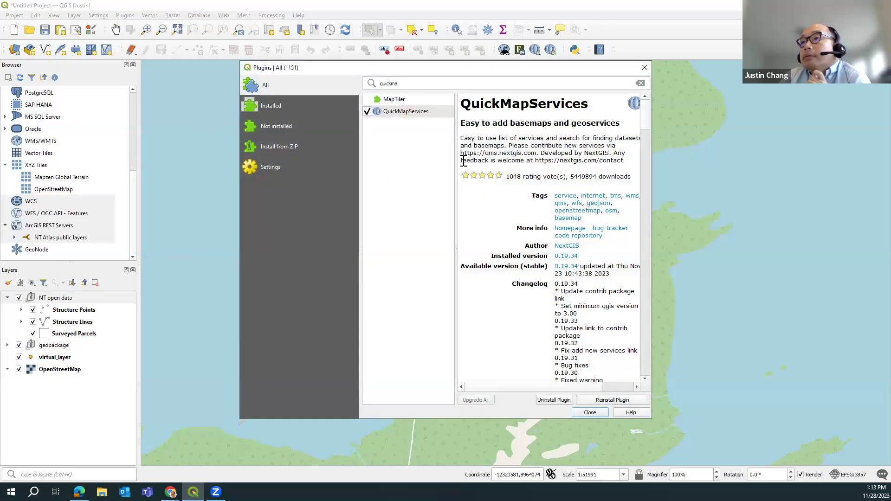
{"action": "left_click", "coordinate": [290, 103]}
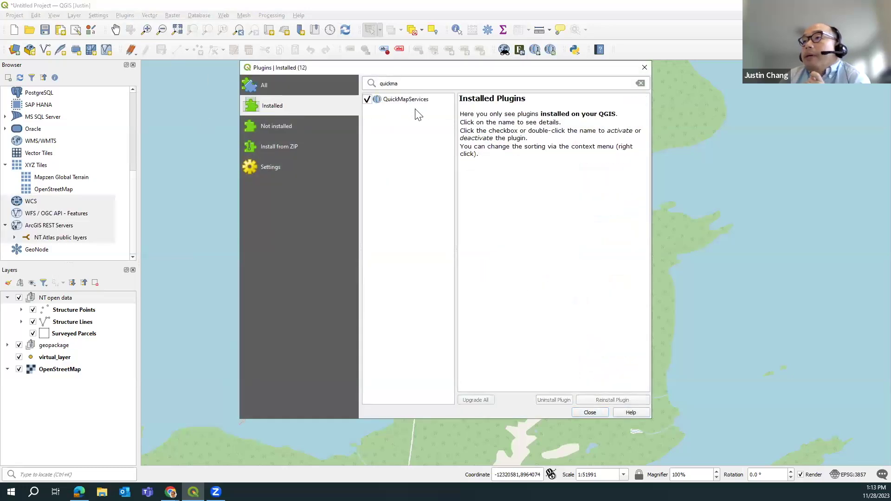
{"action": "left_click", "coordinate": [643, 70]}
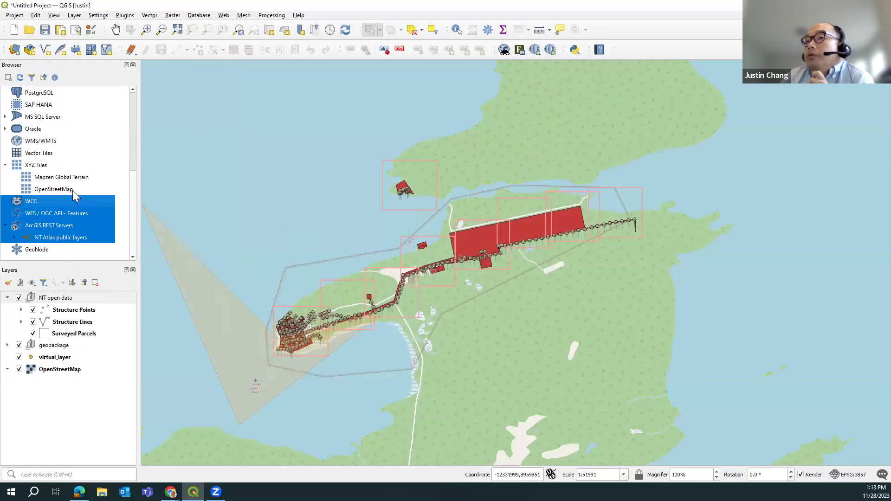
- Download the QuickMapServices contributed pack from More services and save the settings
{"action": "left_click", "coordinate": [534, 52]}
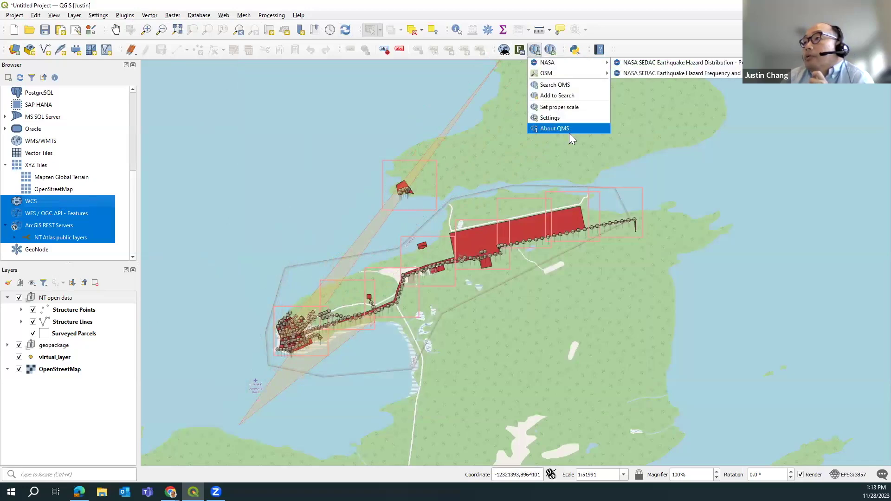
{"action": "left_click", "coordinate": [567, 118]}
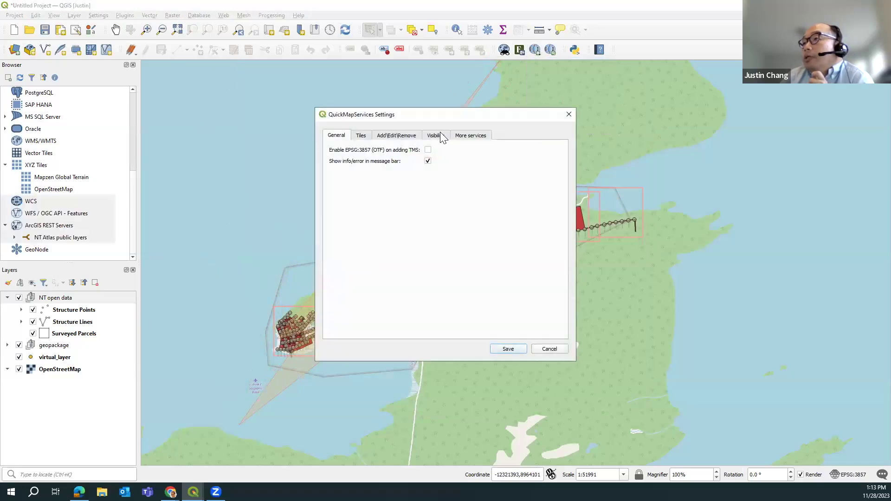
{"action": "left_click", "coordinate": [397, 137]}
{"action": "left_click", "coordinate": [364, 137]}
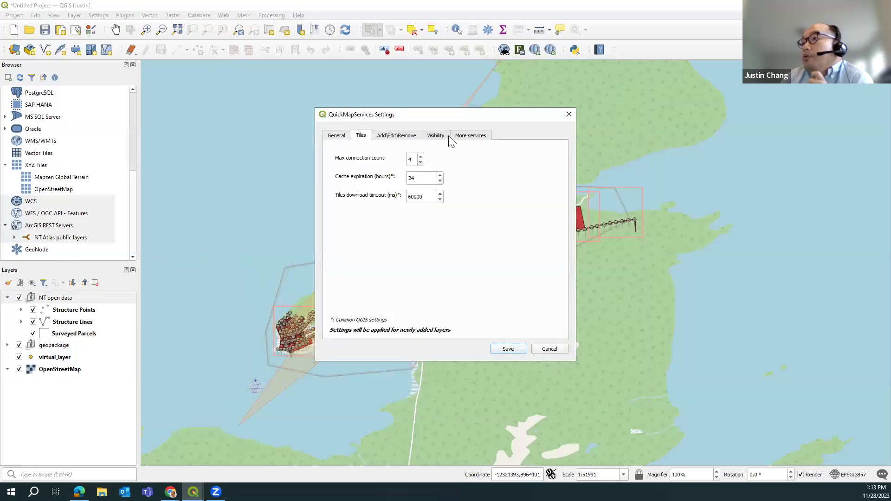
{"action": "left_click", "coordinate": [472, 139]}
{"action": "left_click", "coordinate": [481, 327]}
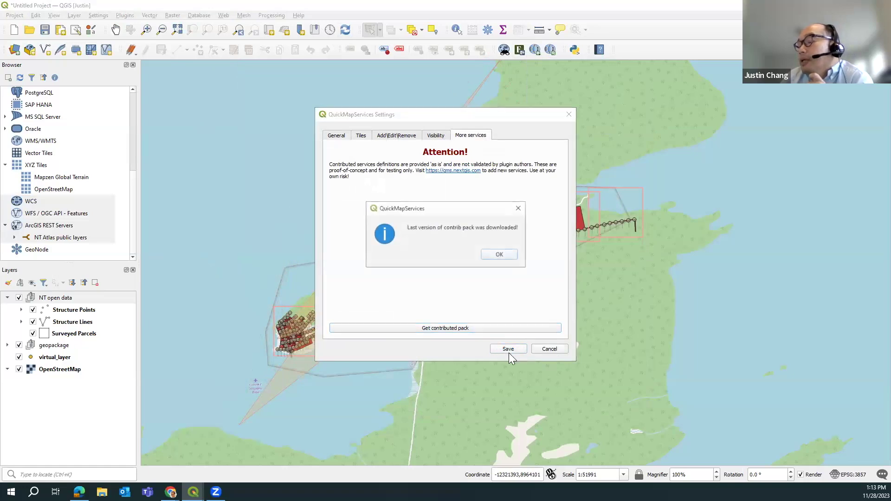
{"action": "left_click", "coordinate": [512, 254]}
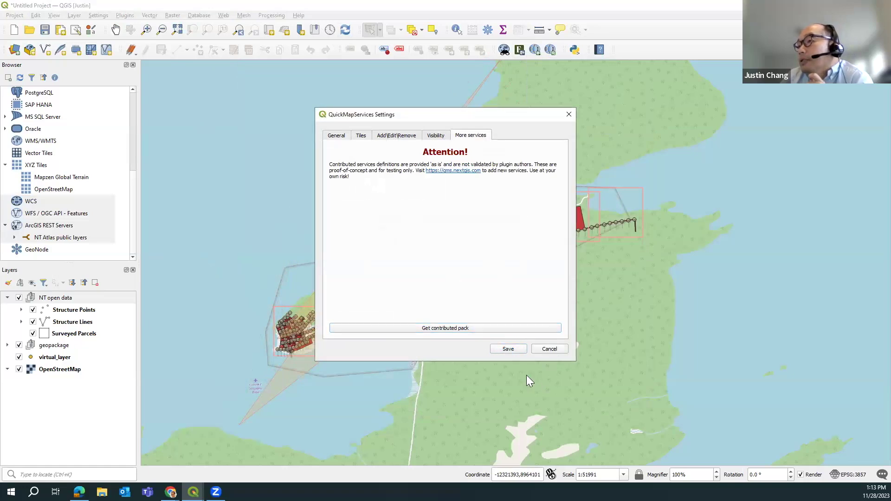
{"action": "left_click", "coordinate": [511, 349]}
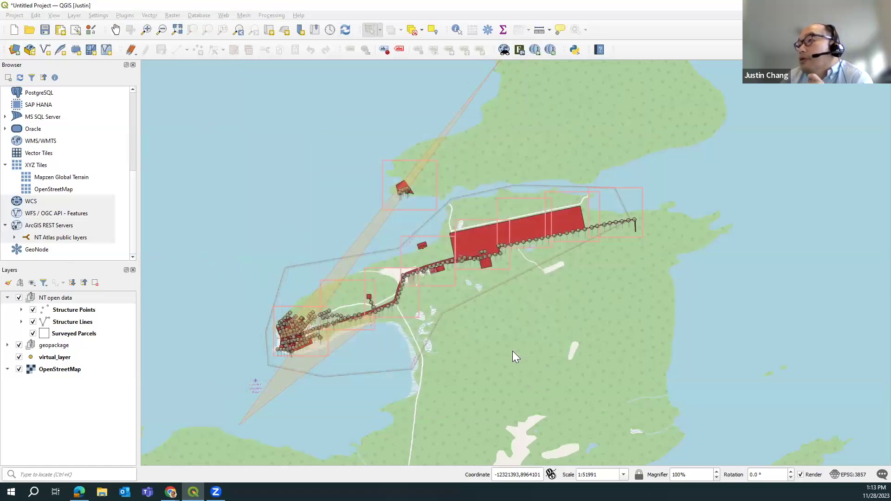
- Open the QuickMapServices search panel, clear its text and close it
{"action": "left_click", "coordinate": [550, 50]}
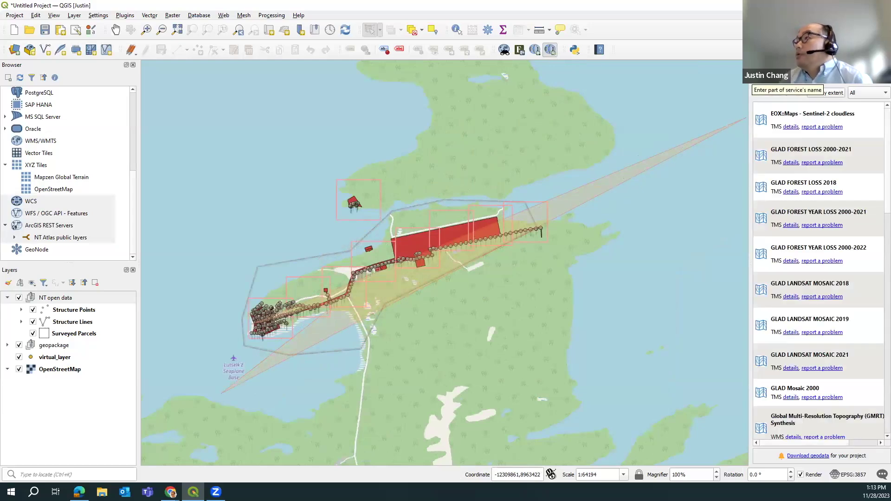
{"action": "key", "text": "BackSpace"}
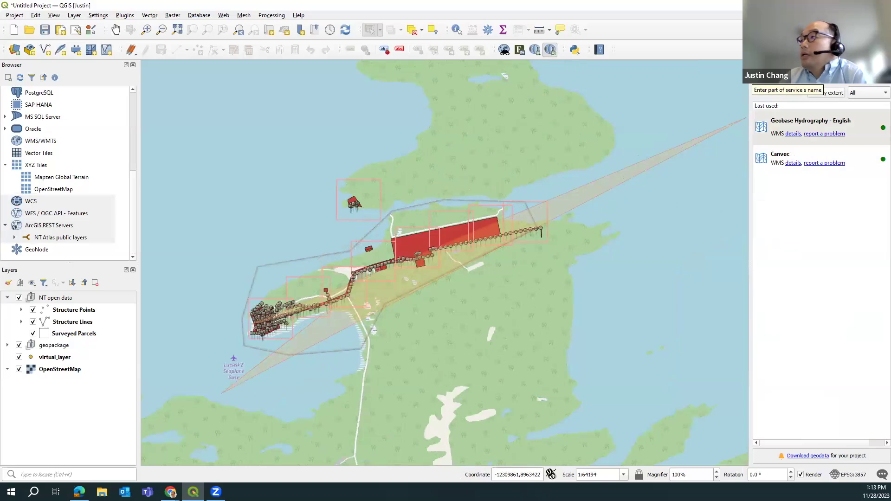
{"action": "left_click", "coordinate": [550, 49]}
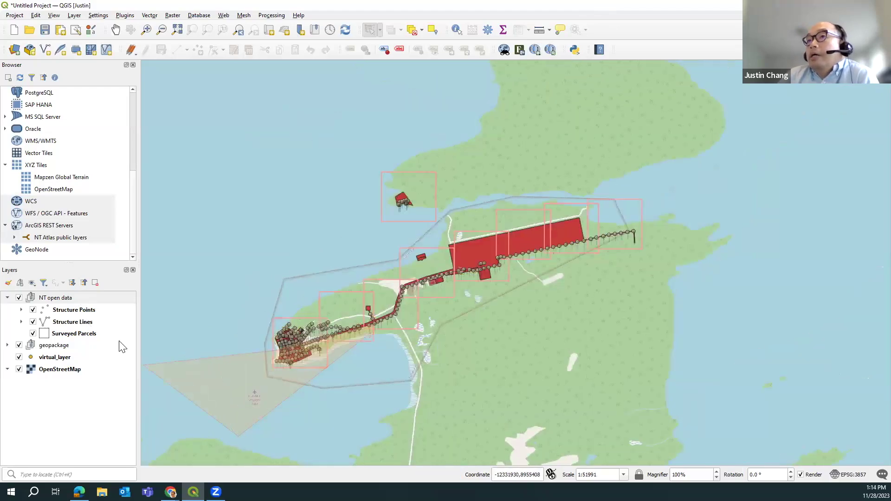
{"action": "left_click", "coordinate": [128, 13]}
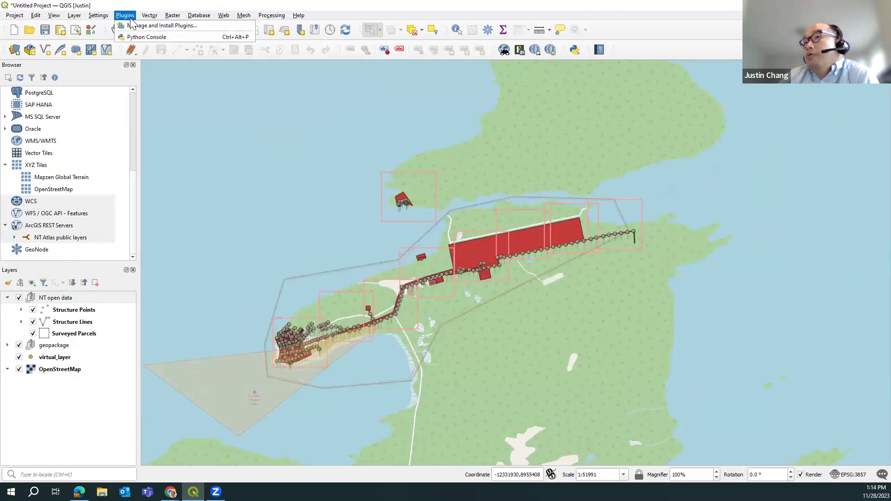
{"action": "left_click", "coordinate": [134, 29]}
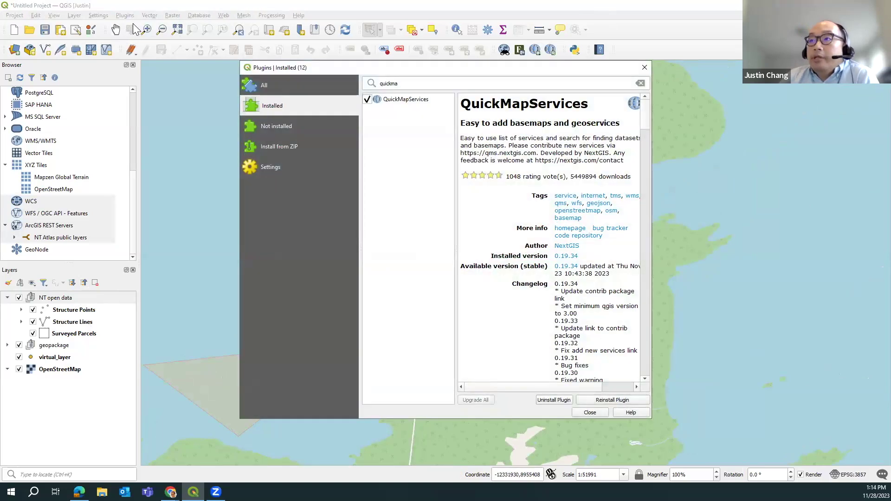
{"action": "left_click", "coordinate": [640, 84]}
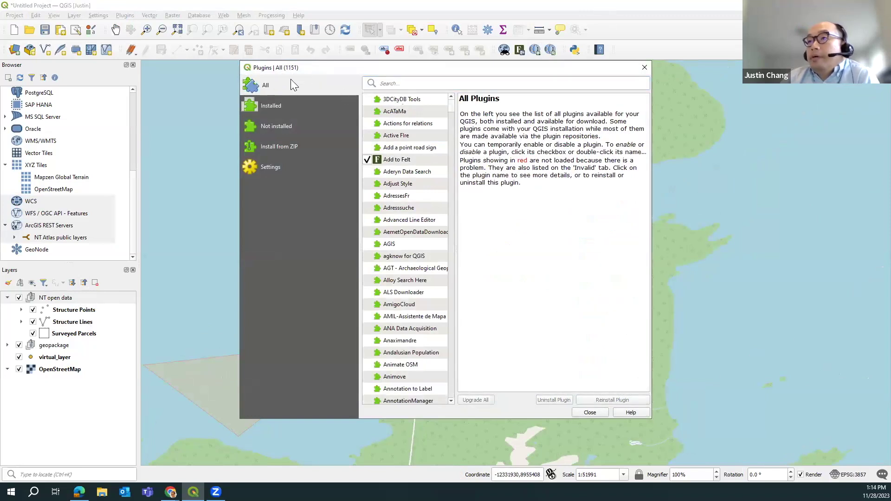
{"action": "left_click", "coordinate": [407, 160]}
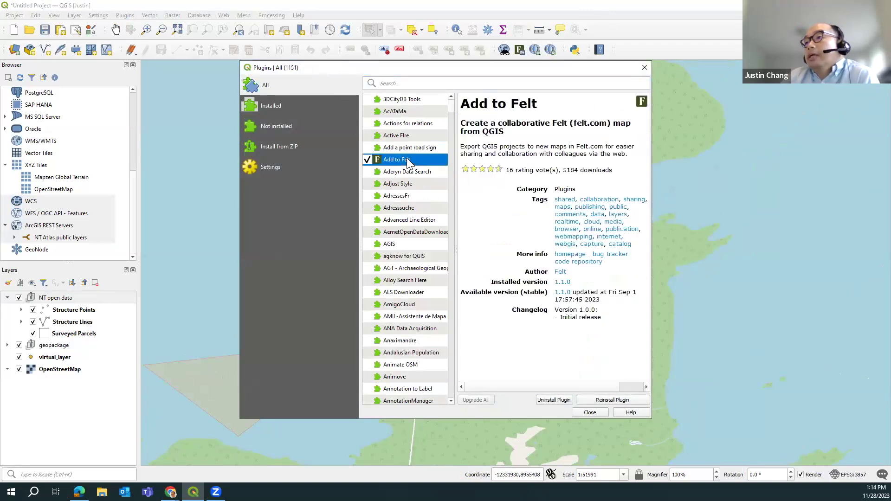
{"action": "left_click", "coordinate": [644, 67]}
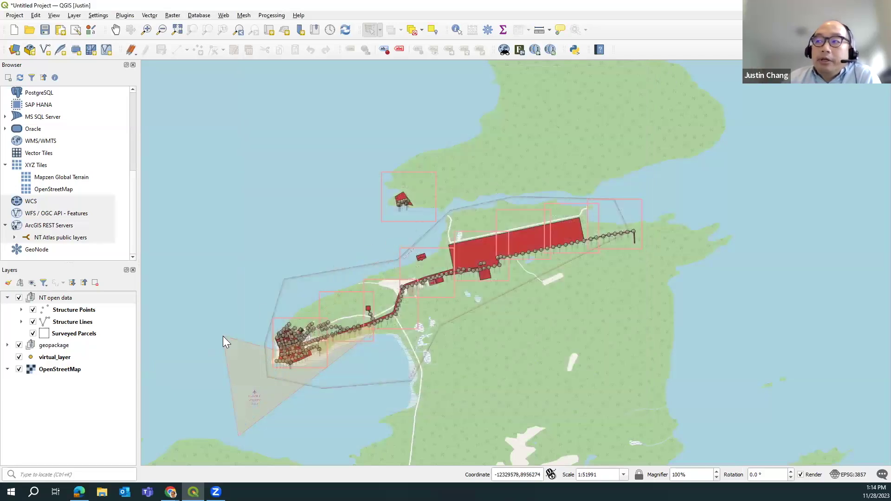
{"action": "scroll", "coordinate": [269, 310], "scroll_direction": "up", "scroll_amount": 1}
{"action": "scroll", "coordinate": [270, 311], "scroll_direction": "down", "scroll_amount": 1}
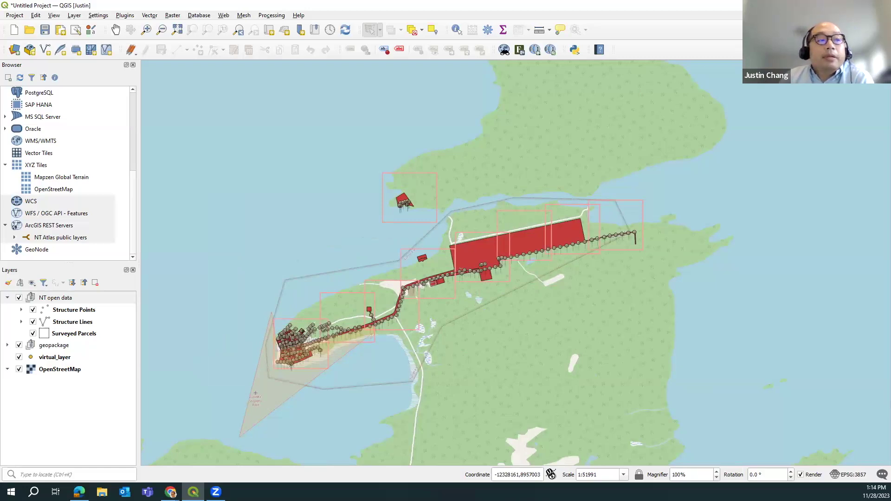
- Back in QGIS, select XYZ Tiles and OpenStreetMap in the Browser, then collapse XYZ Tiles
{"action": "key", "text": "alt+Tab"}
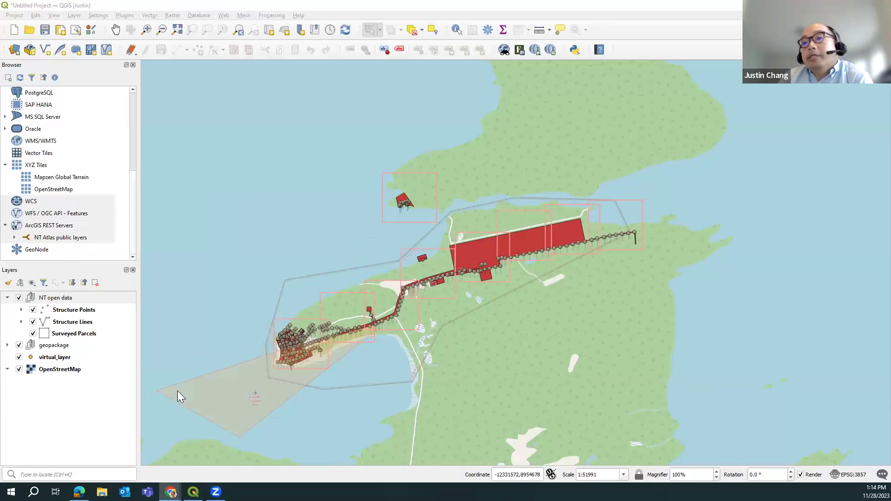
{"action": "left_click", "coordinate": [49, 226]}
{"action": "left_click", "coordinate": [41, 166]}
{"action": "scroll", "coordinate": [44, 174], "scroll_direction": "up", "scroll_amount": 1}
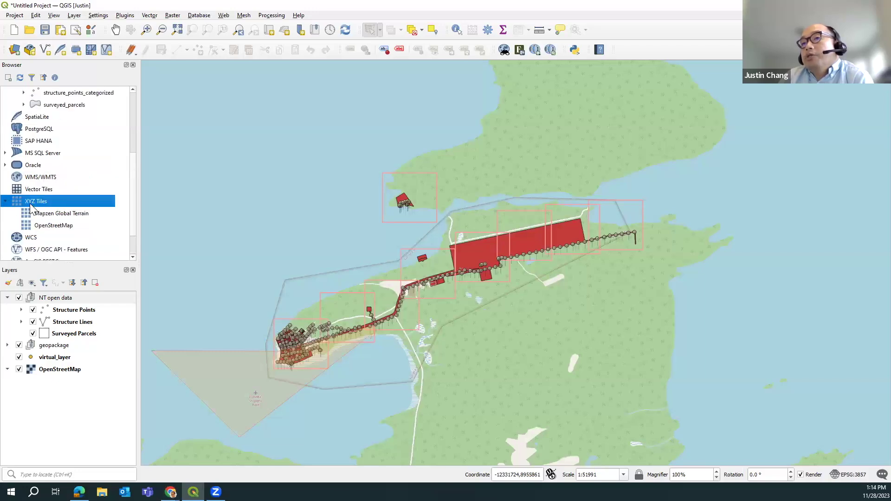
{"action": "left_click", "coordinate": [55, 226]}
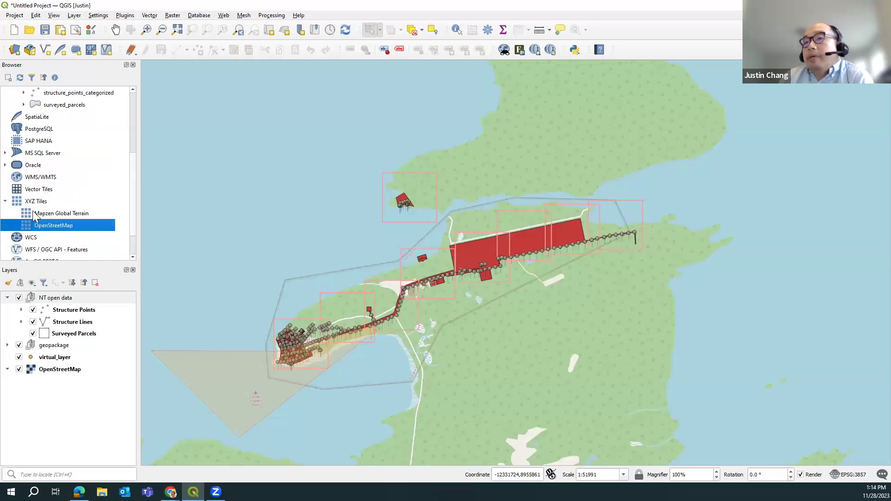
{"action": "left_click", "coordinate": [5, 202]}
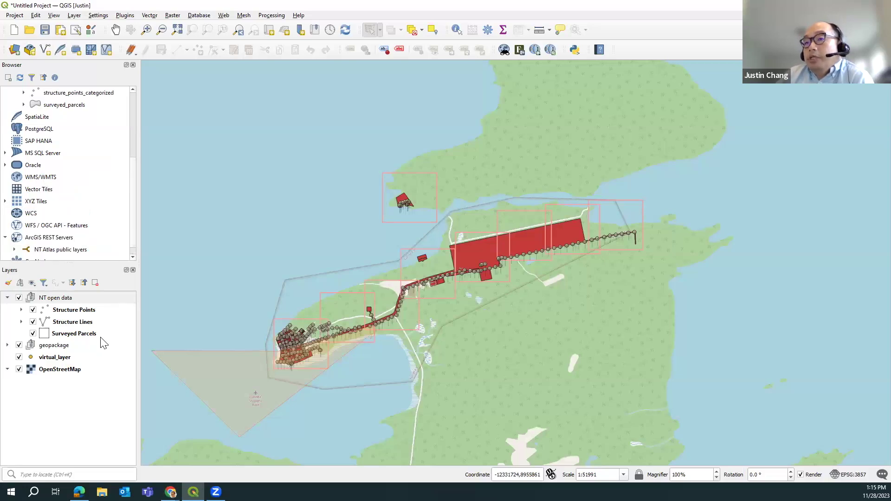
{"action": "left_click", "coordinate": [99, 310]}
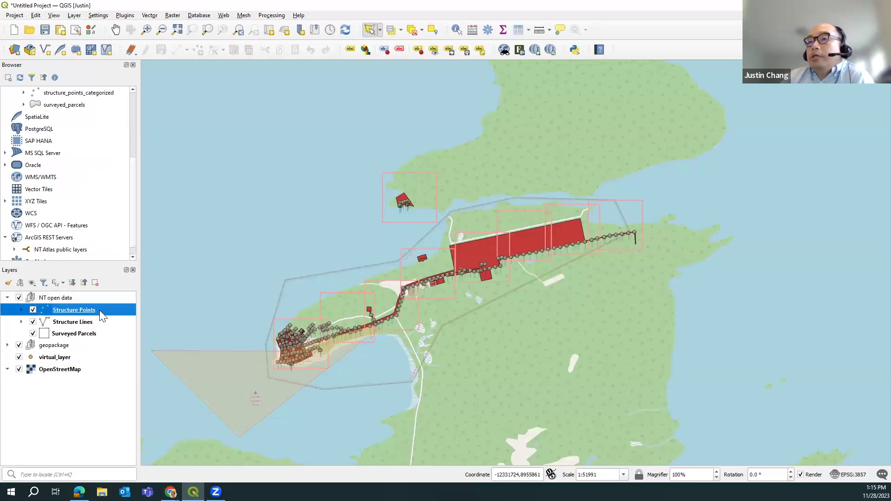
{"action": "right_click", "coordinate": [99, 310]}
{"action": "key", "text": "Escape"}
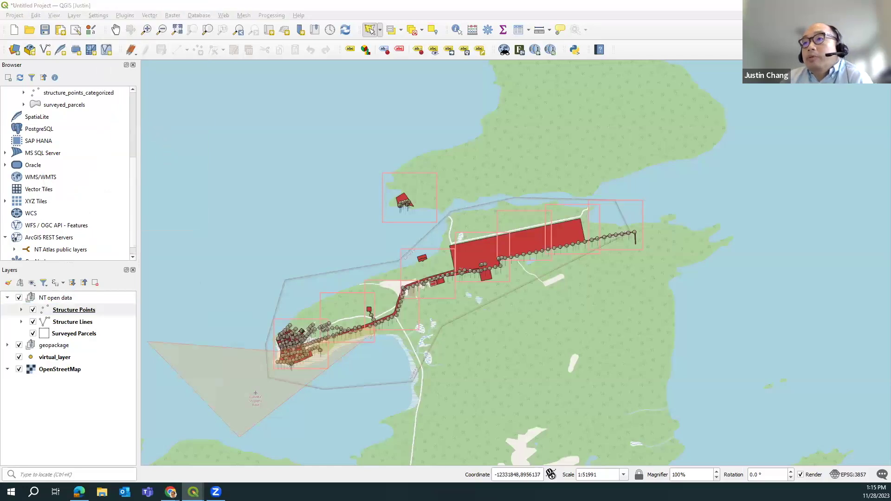
{"action": "key", "text": "F6"}
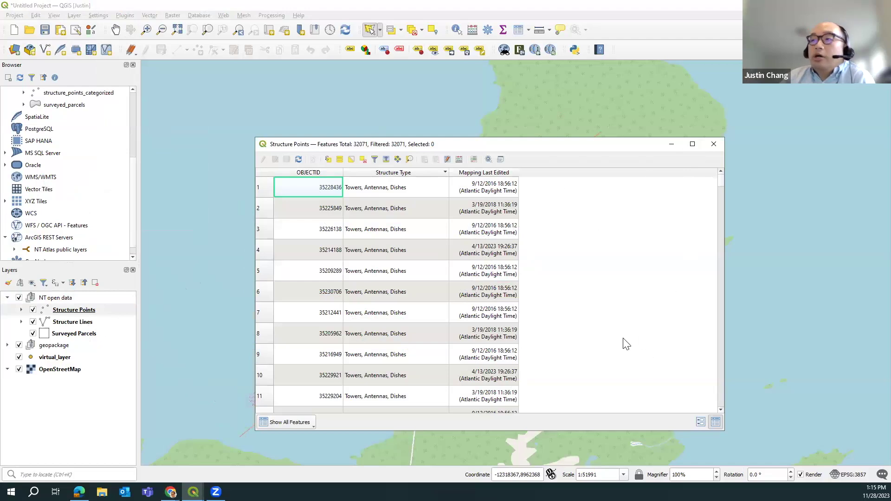
{"action": "left_click", "coordinate": [714, 144]}
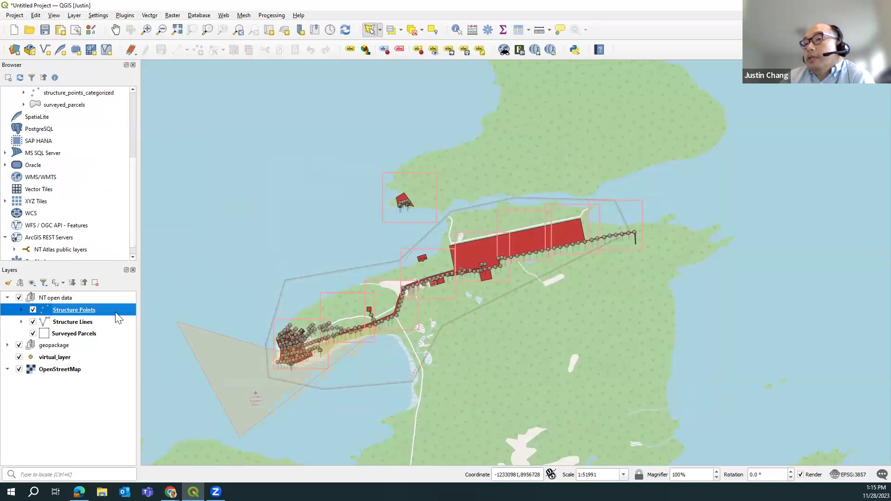
- Hide the NT open data layers, expand geopackage and open the structure_points attribute table
{"action": "left_click", "coordinate": [19, 297]}
{"action": "left_click", "coordinate": [7, 298]}
{"action": "left_click", "coordinate": [19, 313]}
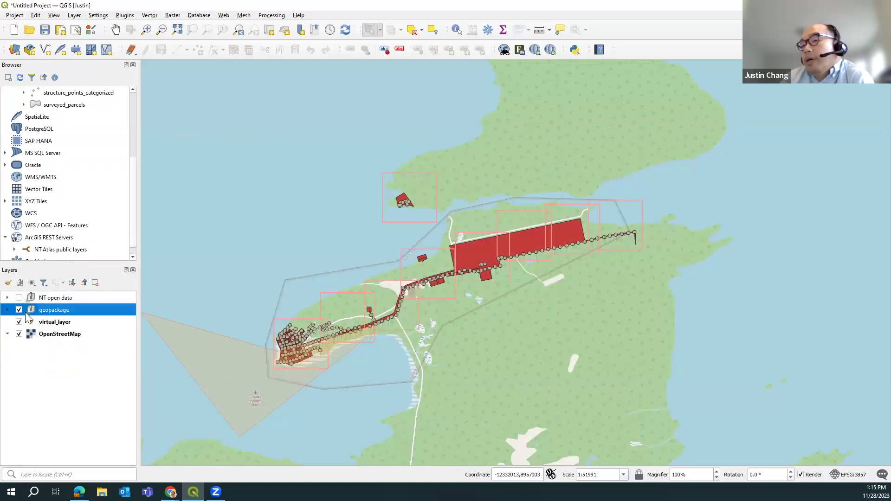
{"action": "left_click", "coordinate": [7, 310]}
{"action": "left_click", "coordinate": [84, 323]}
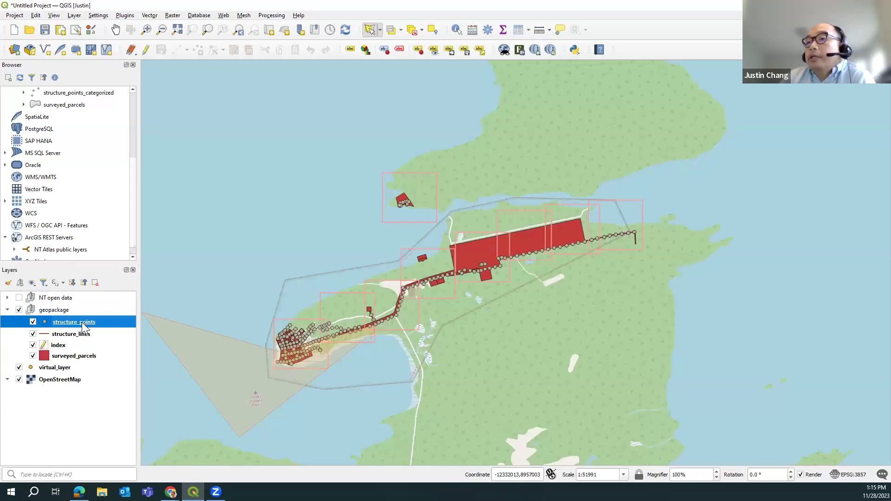
{"action": "right_click", "coordinate": [84, 326]}
{"action": "left_click", "coordinate": [148, 126]}
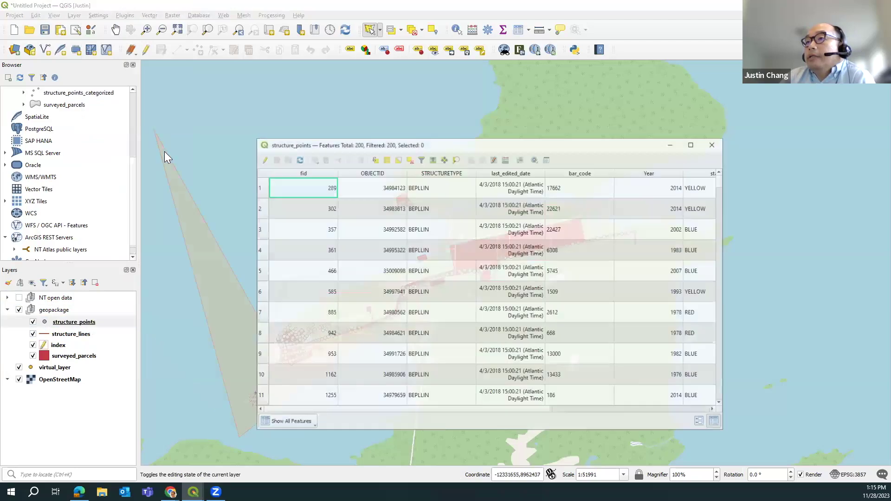
{"action": "left_click_drag", "start_coordinate": [534, 409], "coordinate": [722, 404]}
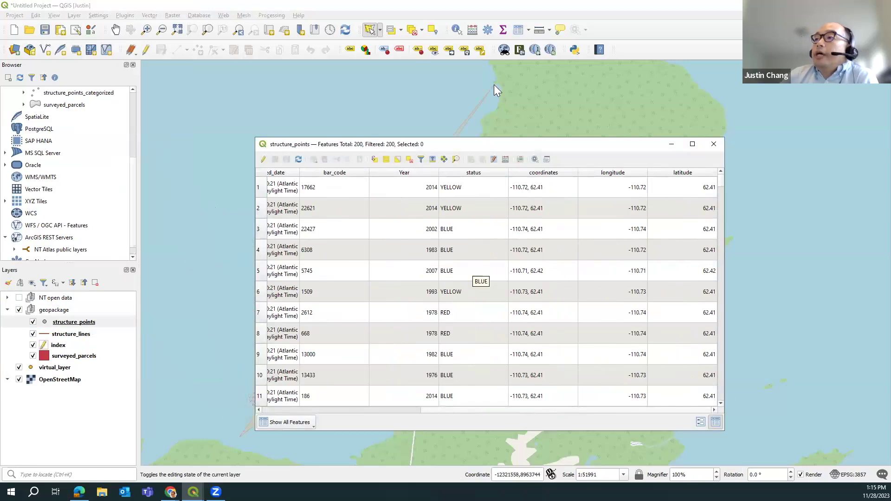
- Turn on editing for structure_points, opening and cancelling the Add Field form twice
{"action": "left_click", "coordinate": [263, 160]}
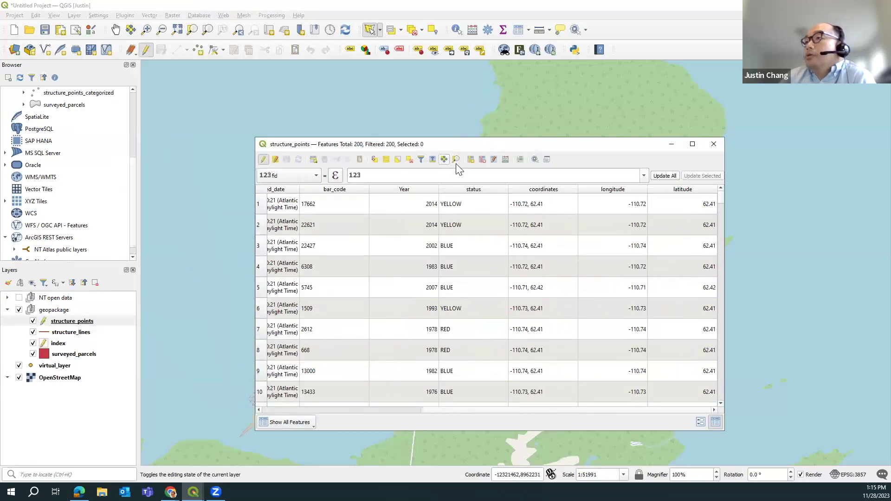
{"action": "left_click", "coordinate": [472, 160]}
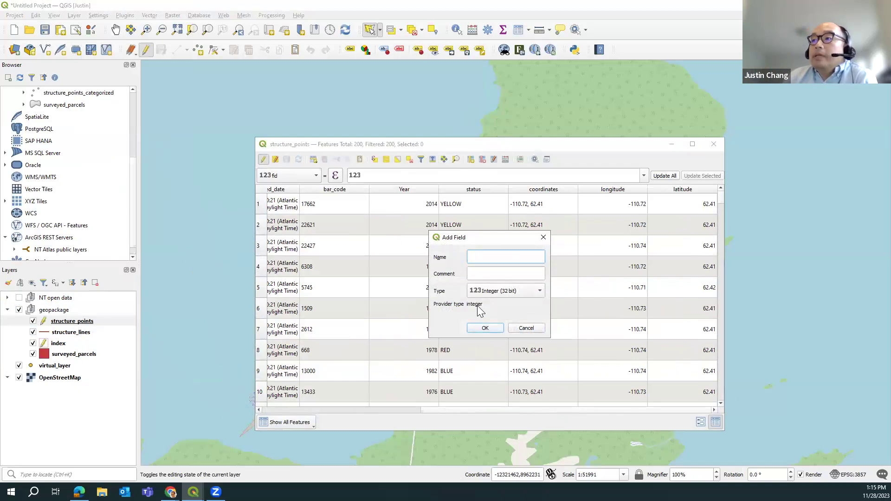
{"action": "left_click", "coordinate": [543, 240]}
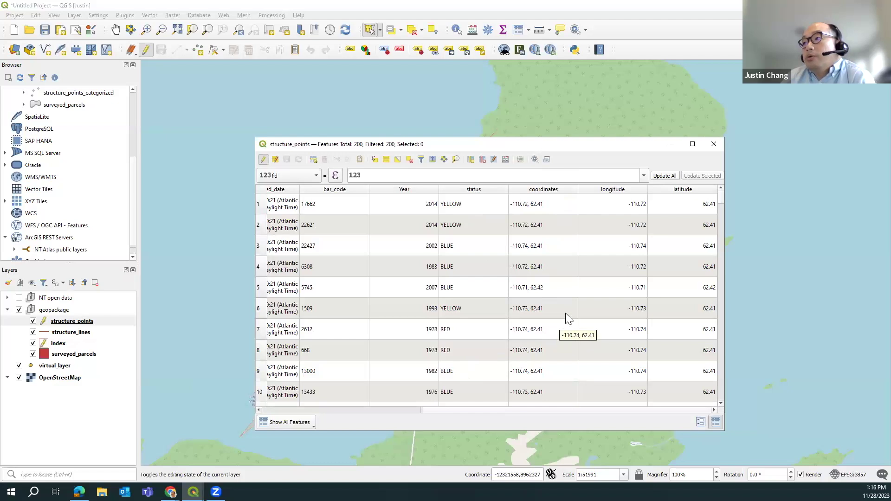
{"action": "left_click", "coordinate": [471, 161]}
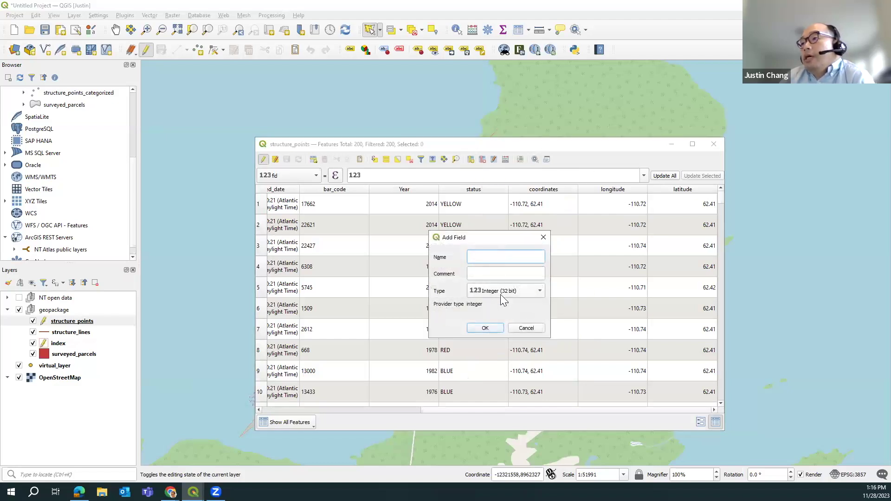
{"action": "left_click", "coordinate": [545, 237]}
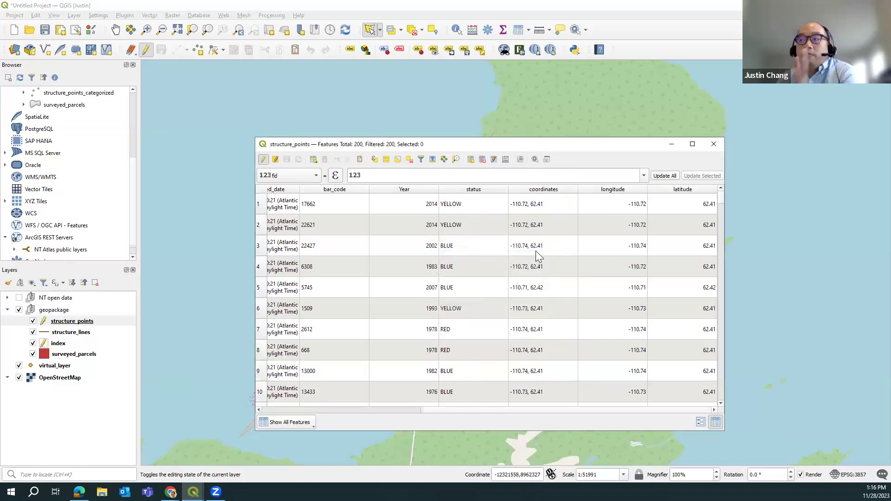
- Load the saved latitude user expression into the structure_points Field Calculator, previewing 62.40899130800713
{"action": "left_click", "coordinate": [505, 160]}
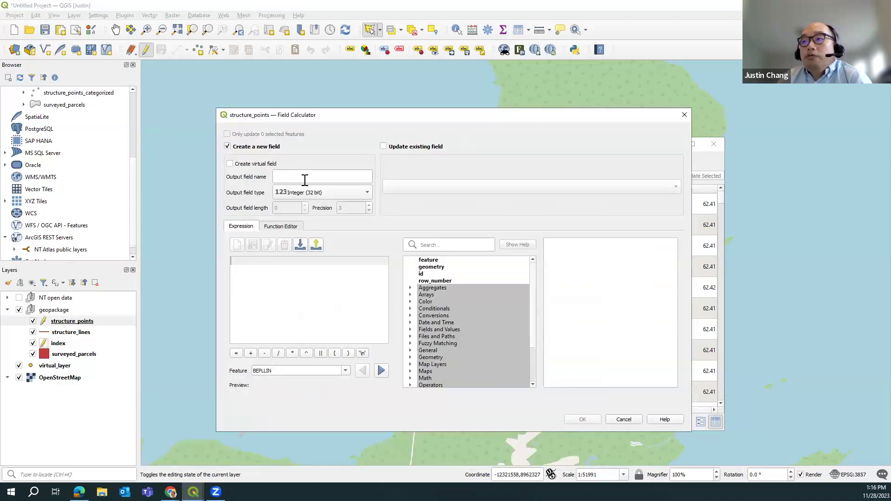
{"action": "scroll", "coordinate": [421, 322], "scroll_direction": "down", "scroll_amount": 3}
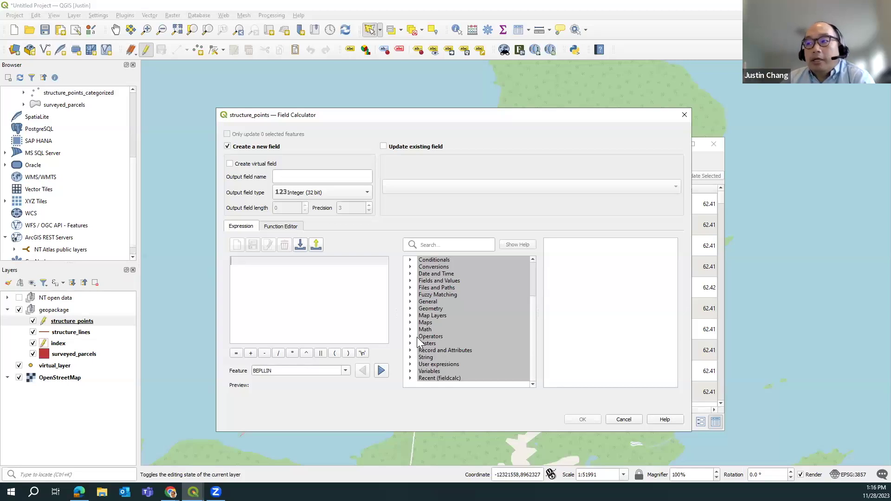
{"action": "left_click", "coordinate": [412, 365]}
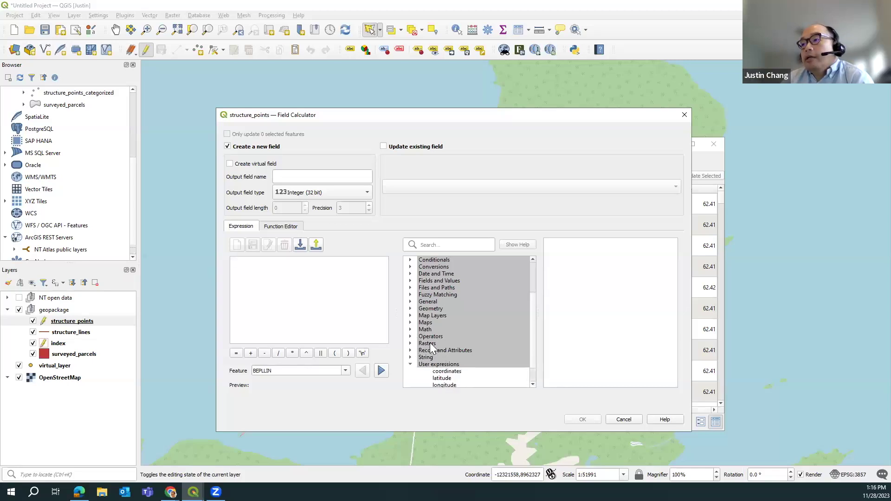
{"action": "scroll", "coordinate": [435, 341], "scroll_direction": "down", "scroll_amount": 1}
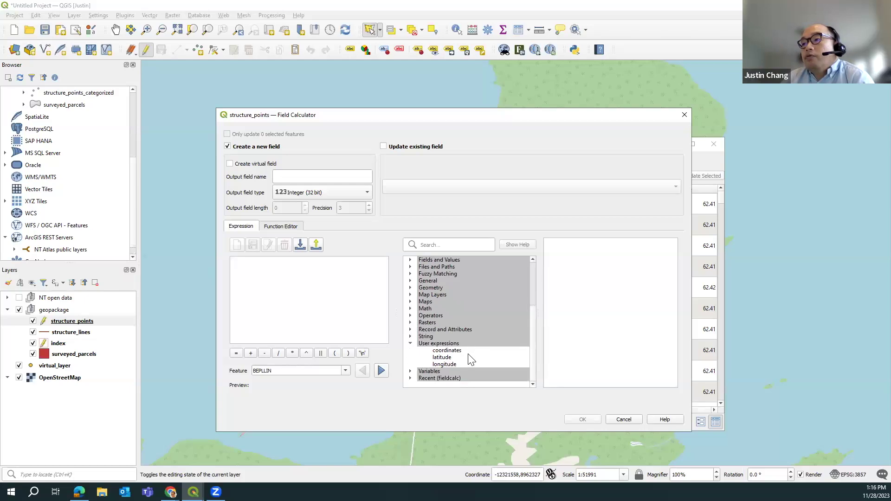
{"action": "double_click", "coordinate": [443, 358]}
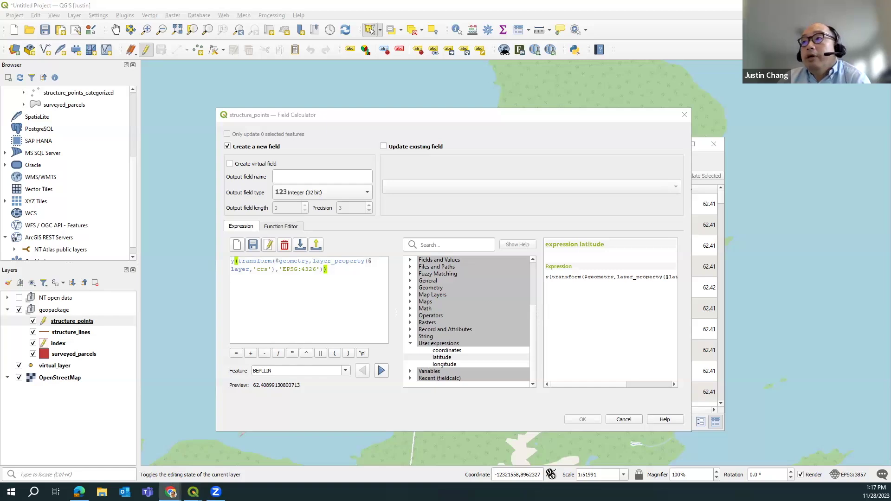
{"action": "key", "text": "alt+Tab"}
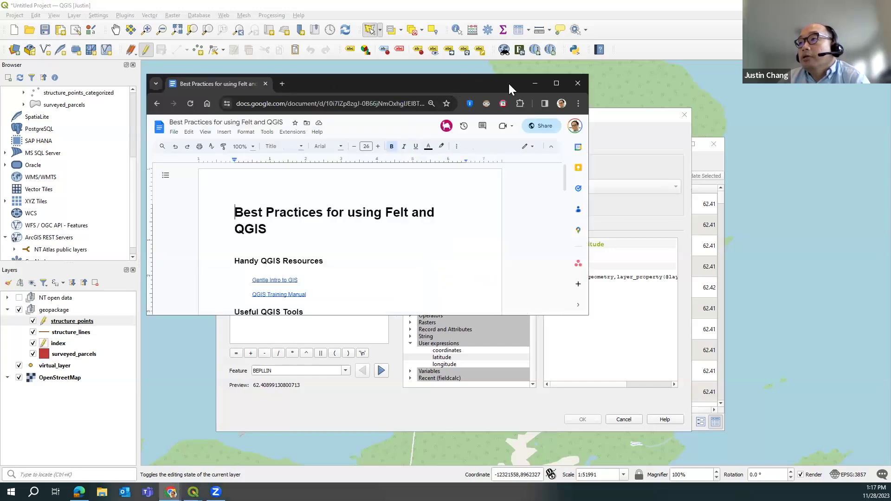
{"action": "left_click", "coordinate": [557, 82]}
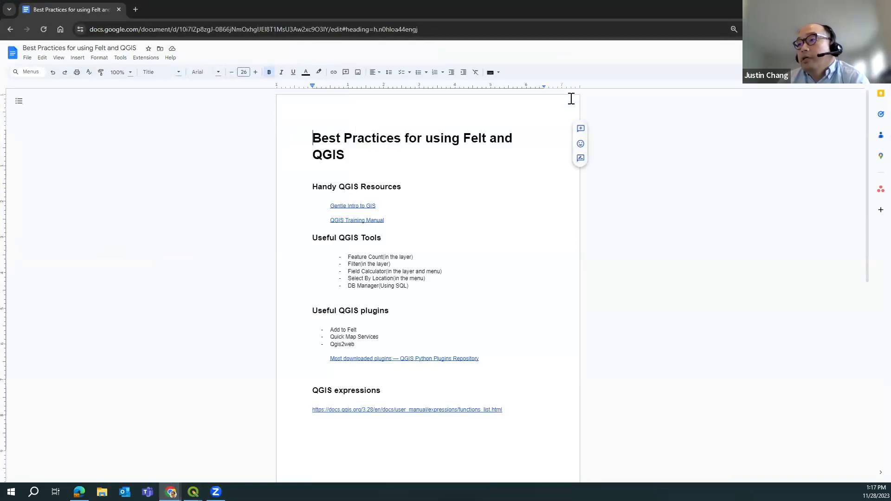
{"action": "scroll", "coordinate": [529, 234], "scroll_direction": "down", "scroll_amount": 5}
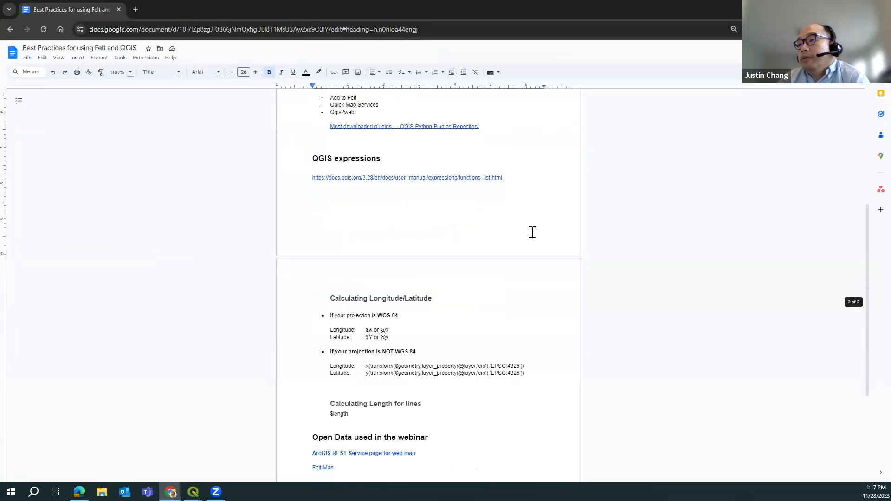
{"action": "scroll", "coordinate": [533, 231], "scroll_direction": "down", "scroll_amount": 2}
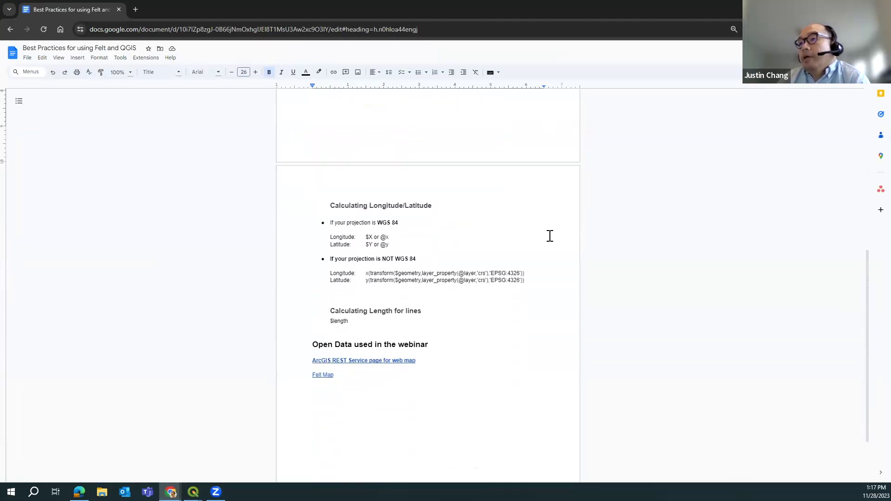
{"action": "scroll", "coordinate": [587, 155], "scroll_direction": "up", "scroll_amount": 2}
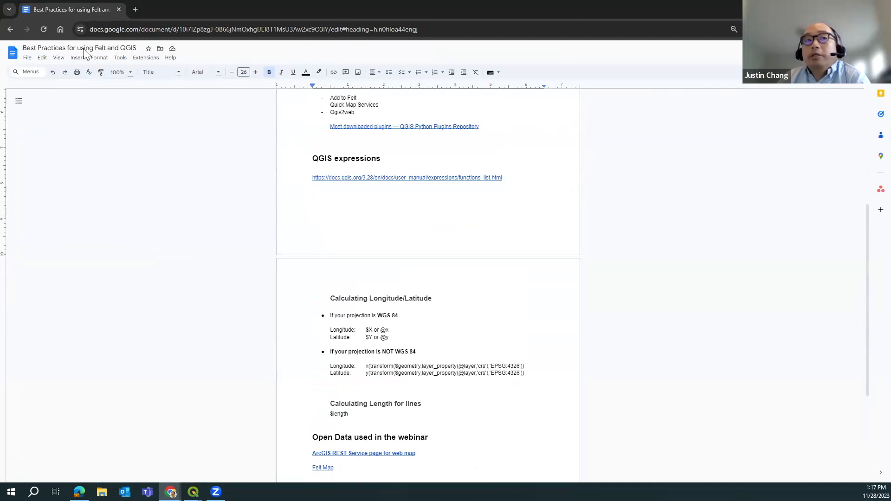
{"action": "key", "text": "alt+Tab"}
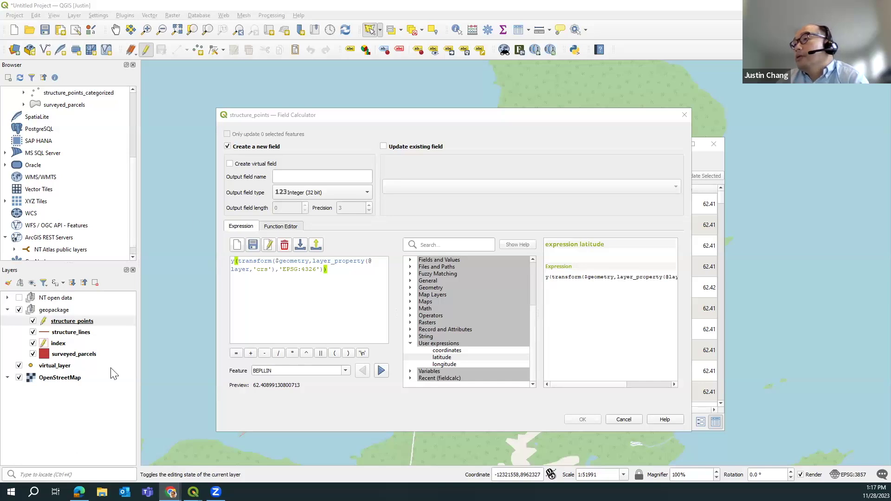
- Close the Field Calculator and structure_points table, then view the layer's Export menu without exporting
{"action": "left_click", "coordinate": [683, 116]}
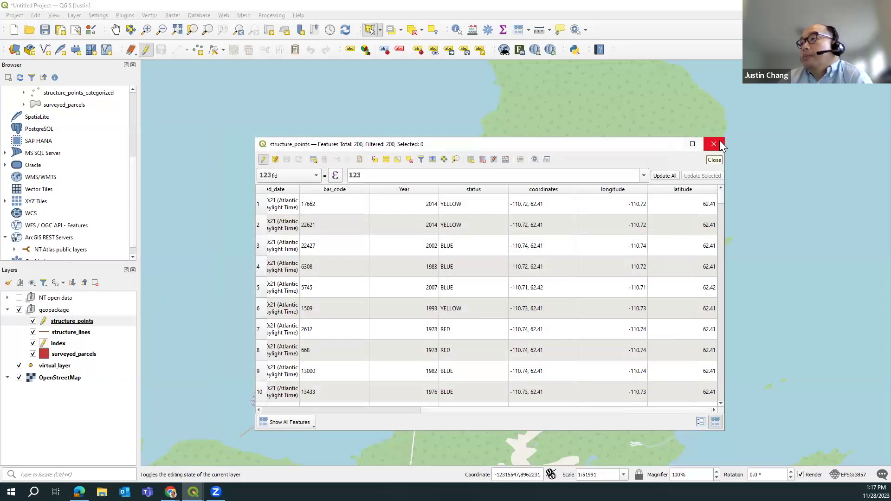
{"action": "left_click", "coordinate": [719, 142]}
{"action": "left_click", "coordinate": [97, 320]}
{"action": "right_click", "coordinate": [96, 321]}
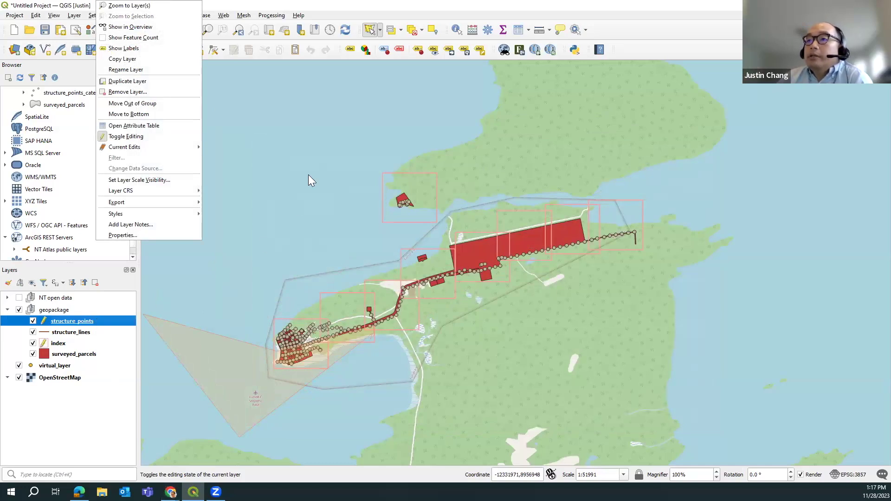
{"action": "mouse_move", "coordinate": [183, 200]}
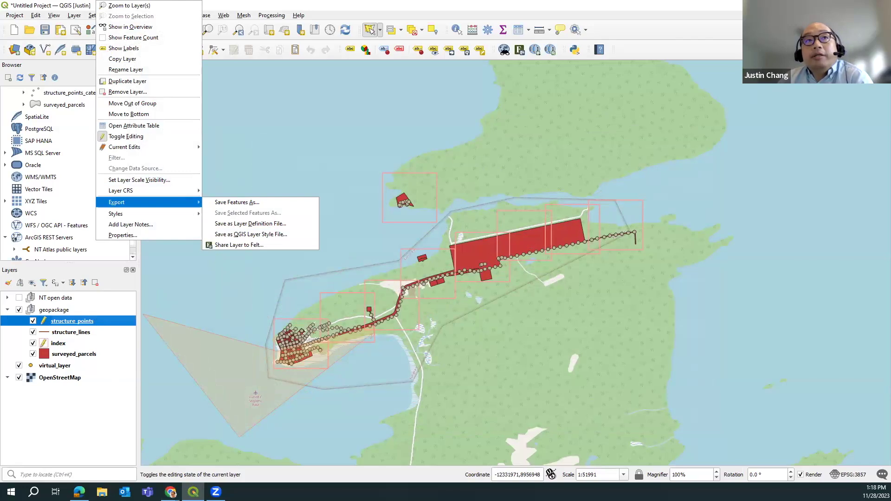
{"action": "key", "text": "Escape"}
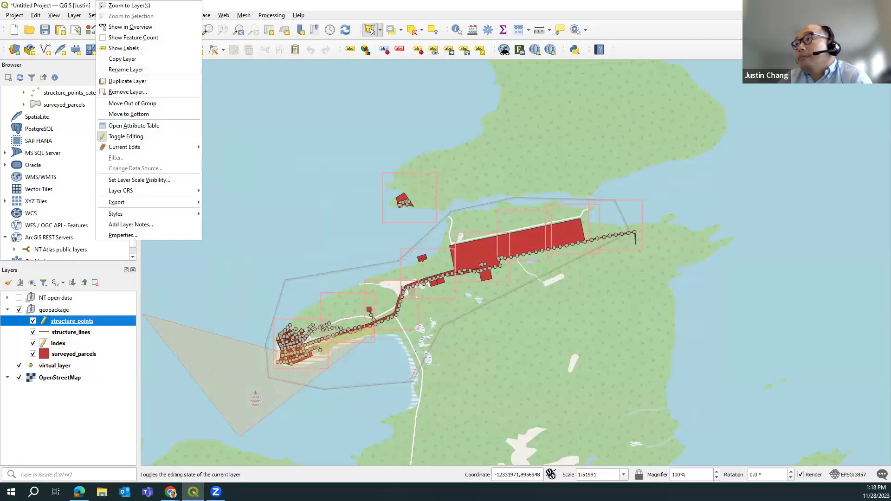
{"action": "key", "text": "Escape"}
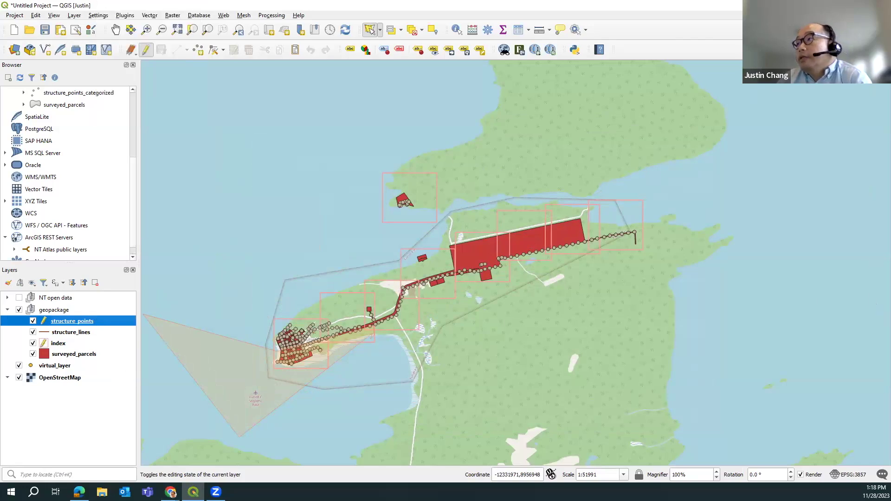
- On Felt's NT Construction Map, read the shoreline and isolated-poles comment threads
{"action": "key", "text": "alt+Tab"}
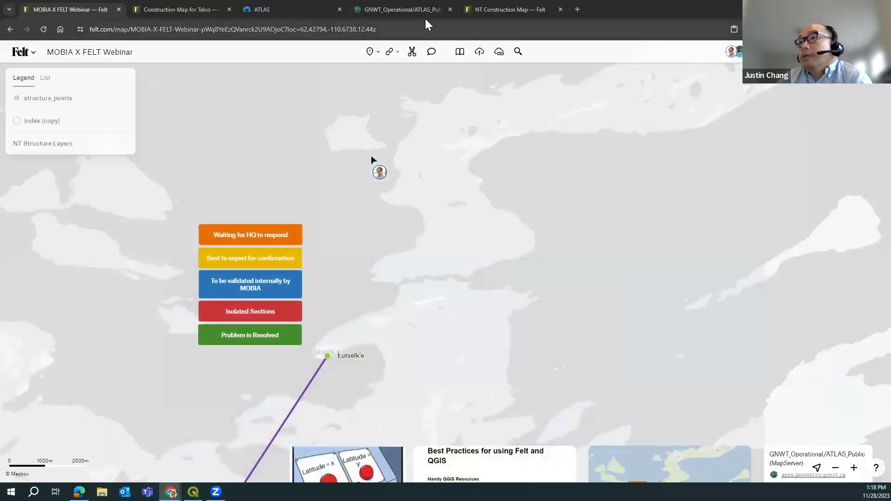
{"action": "left_click", "coordinate": [516, 8]}
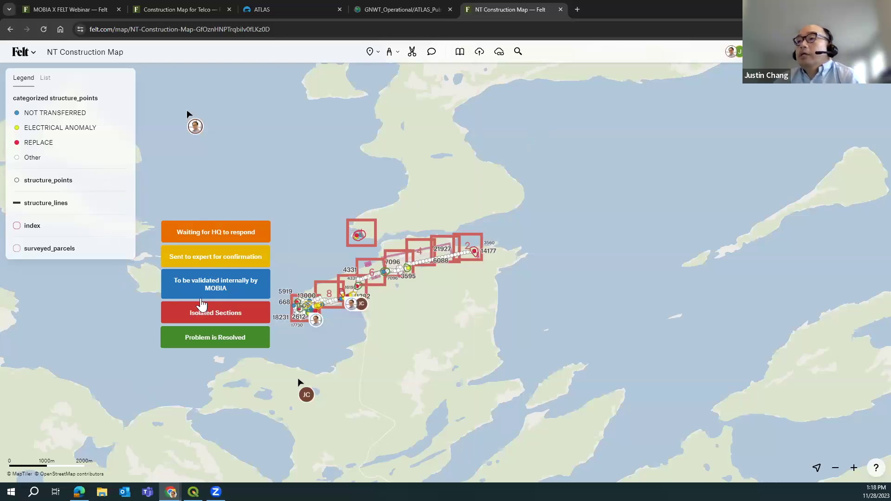
{"action": "scroll", "coordinate": [232, 297], "scroll_direction": "up", "scroll_amount": 3}
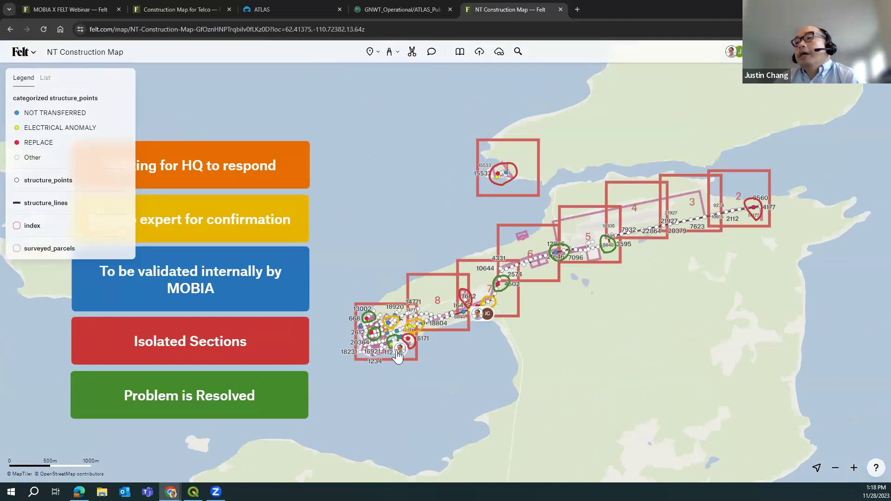
{"action": "left_click_drag", "start_coordinate": [364, 405], "coordinate": [292, 411]}
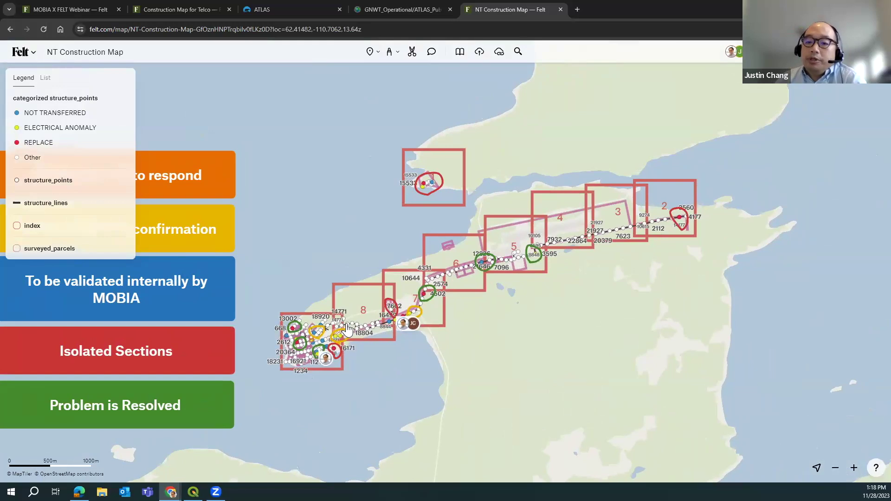
{"action": "scroll", "coordinate": [286, 296], "scroll_direction": "down", "scroll_amount": 3}
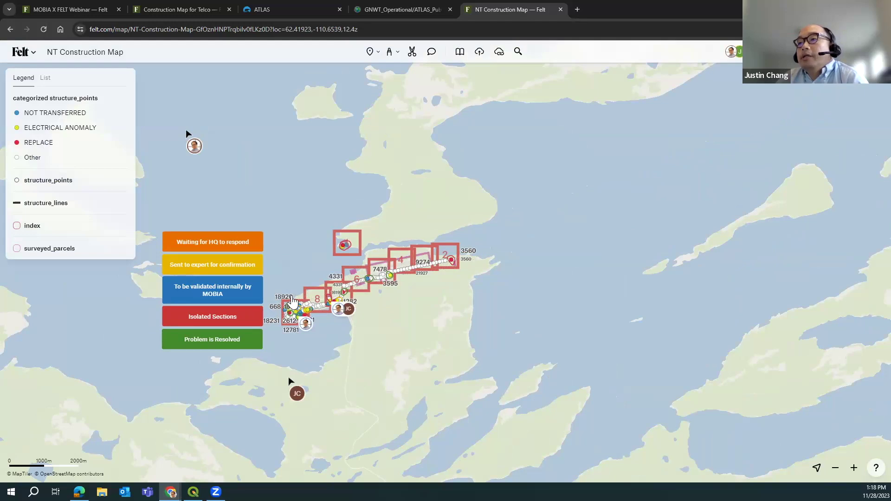
{"action": "scroll", "coordinate": [292, 301], "scroll_direction": "up", "scroll_amount": 5}
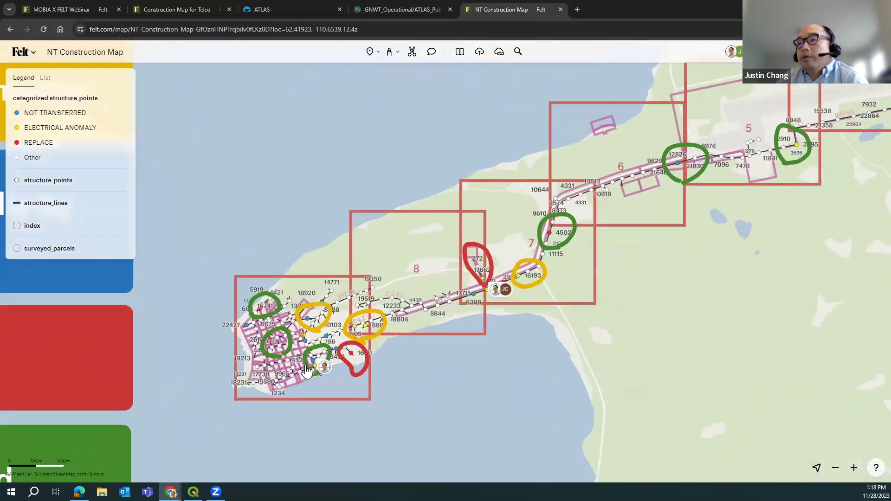
{"action": "scroll", "coordinate": [302, 391], "scroll_direction": "up", "scroll_amount": 1}
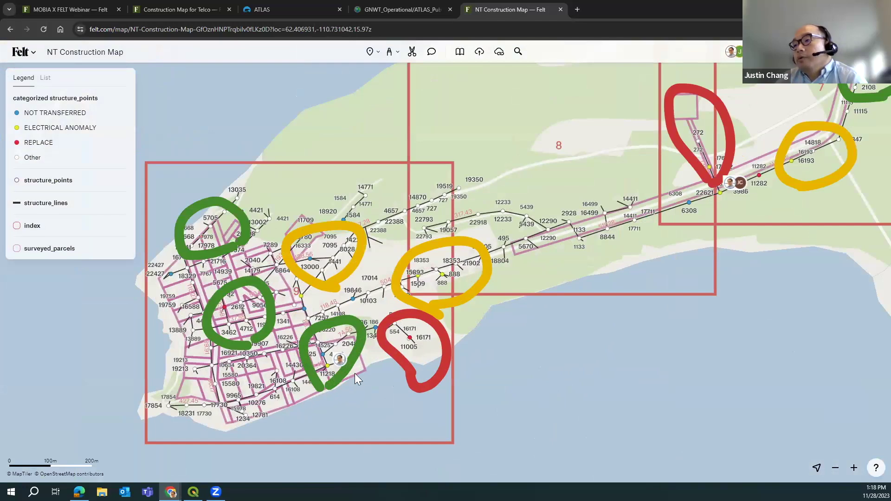
{"action": "scroll", "coordinate": [354, 374], "scroll_direction": "up", "scroll_amount": 3}
{"action": "left_click", "coordinate": [310, 332]}
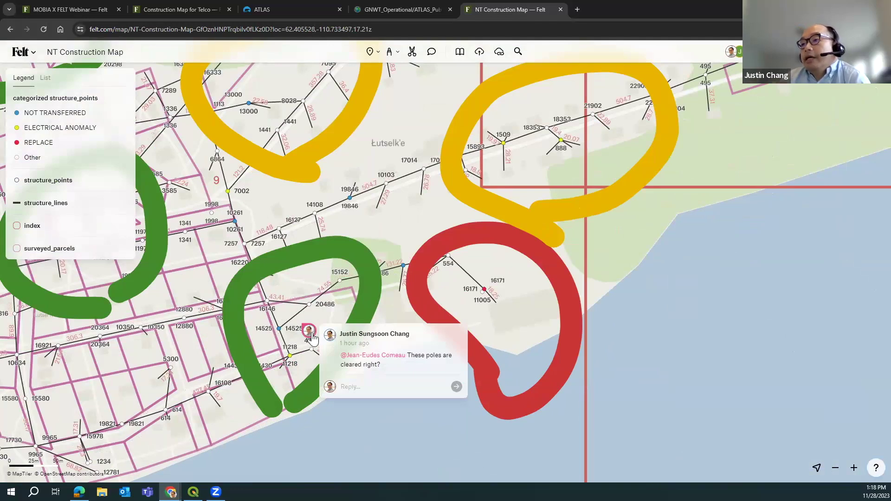
{"action": "scroll", "coordinate": [312, 338], "scroll_direction": "down", "scroll_amount": 3}
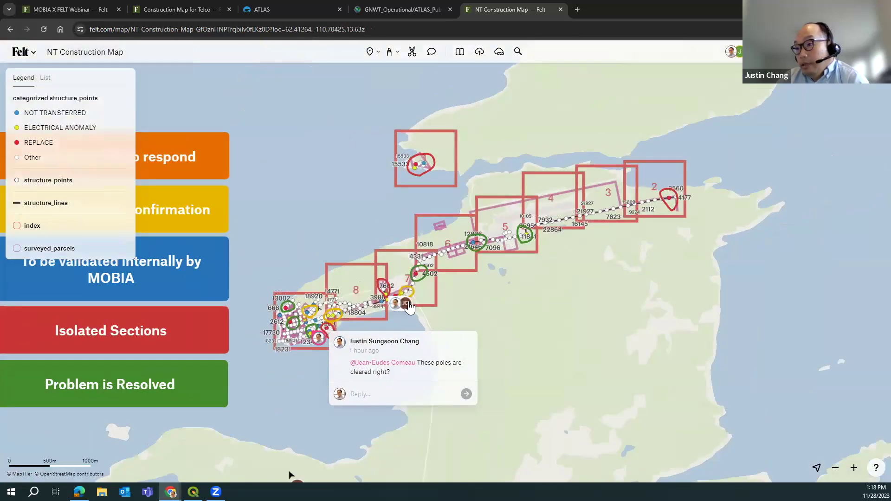
{"action": "left_click", "coordinate": [408, 304]}
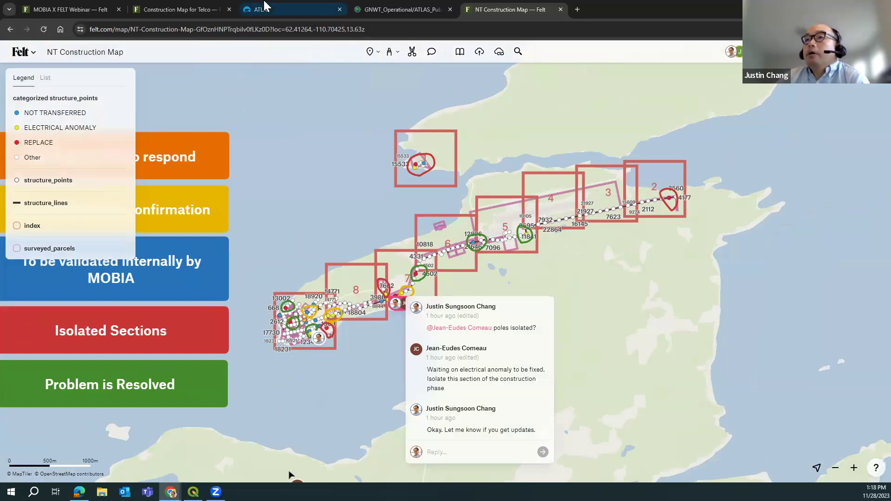
- Glance at the Construction Map for Telco, then pan the NT map across sections 2–8
{"action": "left_click", "coordinate": [186, 9]}
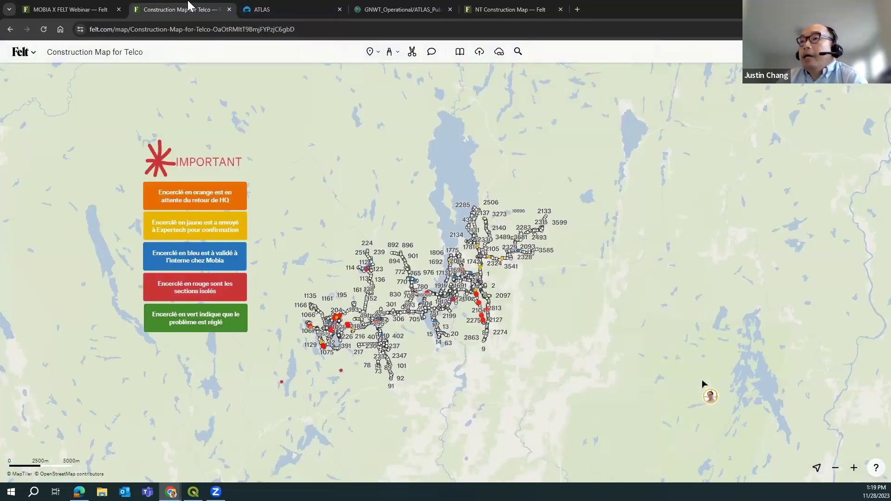
{"action": "left_click", "coordinate": [492, 9]}
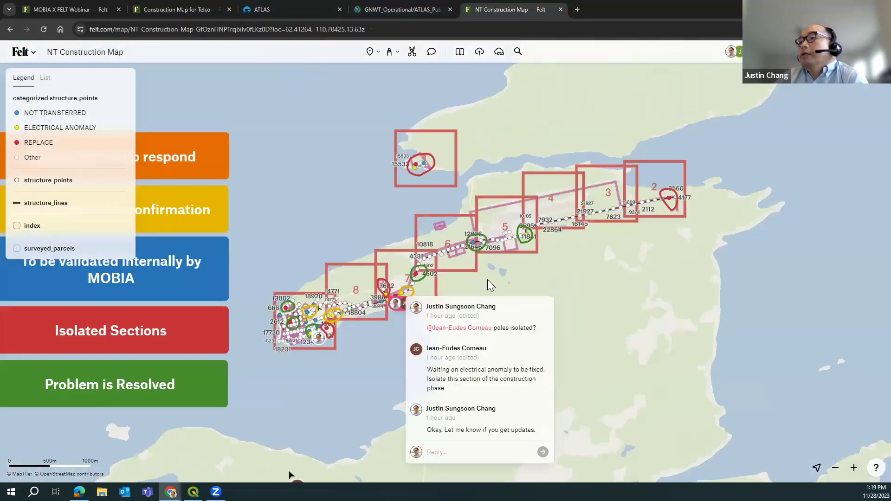
{"action": "scroll", "coordinate": [381, 290], "scroll_direction": "up", "scroll_amount": 3}
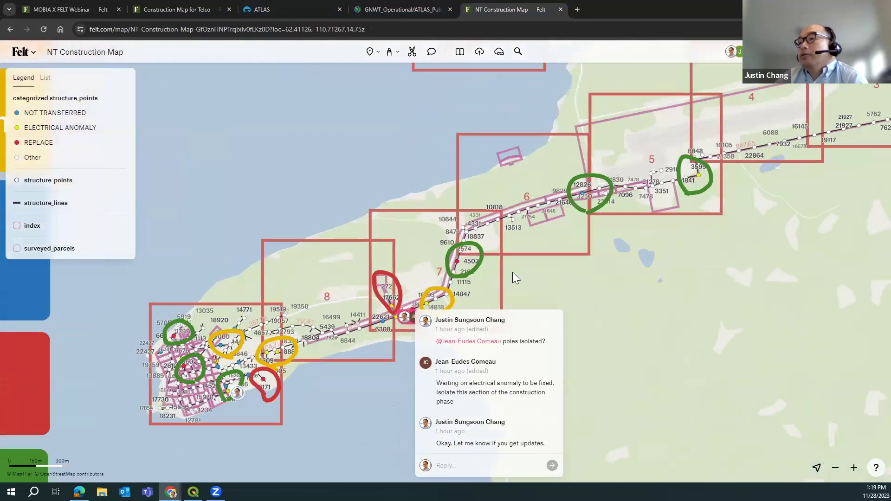
{"action": "left_click_drag", "start_coordinate": [512, 272], "coordinate": [385, 320]}
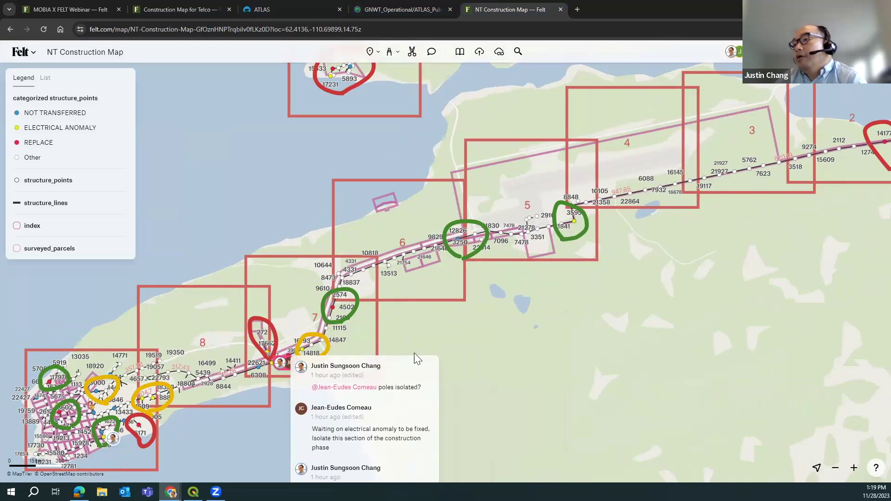
{"action": "left_click_drag", "start_coordinate": [601, 251], "coordinate": [369, 348]}
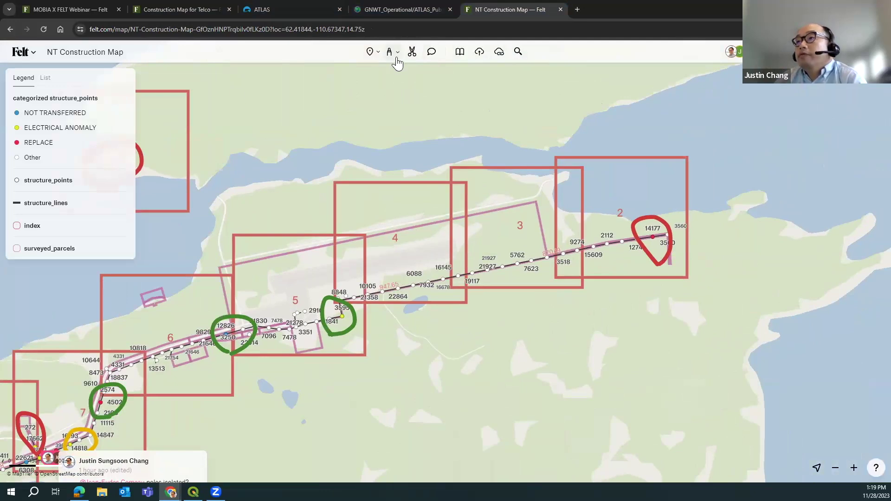
{"action": "scroll", "coordinate": [576, 322], "scroll_direction": "down", "scroll_amount": 5}
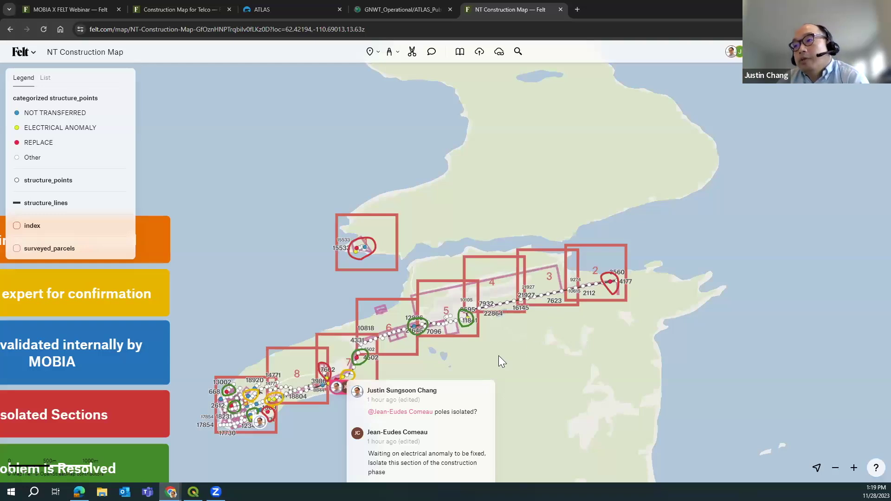
{"action": "left_click_drag", "start_coordinate": [508, 349], "coordinate": [547, 331]}
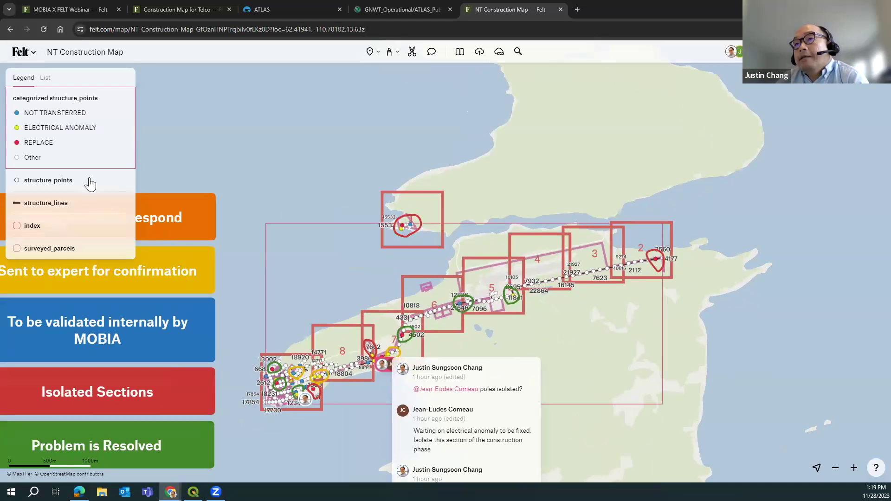
{"action": "left_click", "coordinate": [193, 492]}
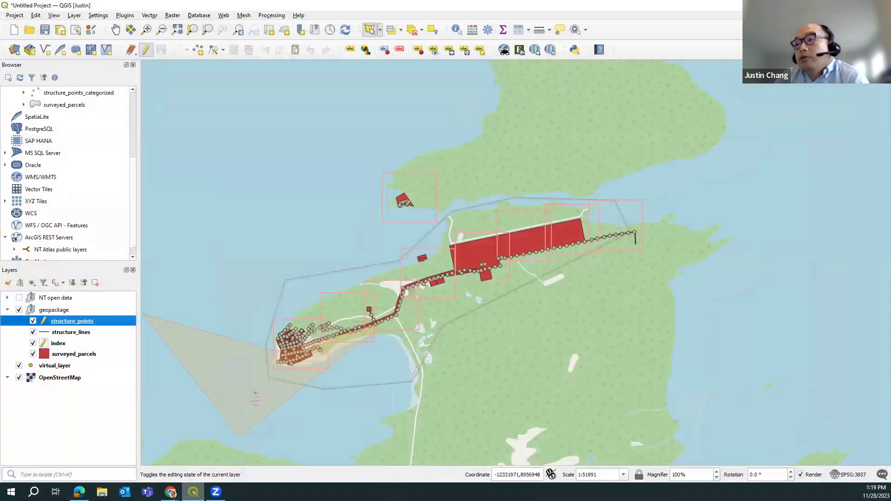
{"action": "right_click", "coordinate": [97, 324]}
{"action": "left_click", "coordinate": [148, 122]}
{"action": "left_click_drag", "start_coordinate": [496, 411], "coordinate": [626, 413]}
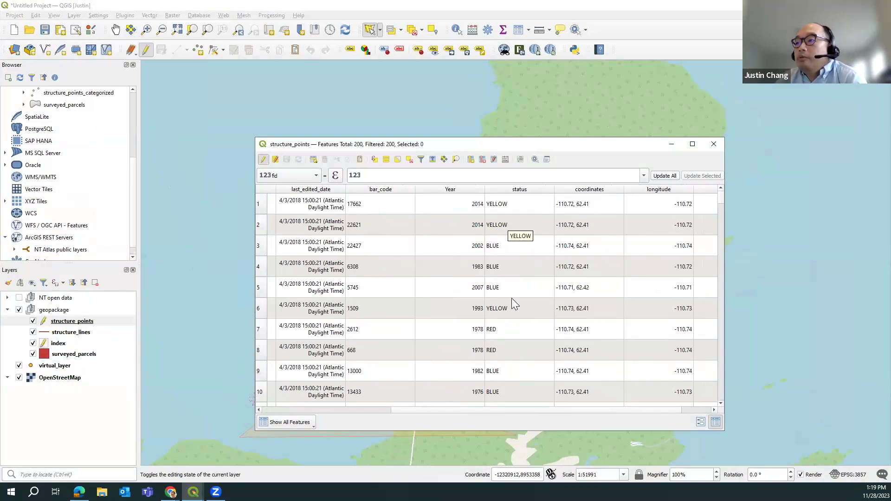
{"action": "scroll", "coordinate": [514, 306], "scroll_direction": "down", "scroll_amount": 9}
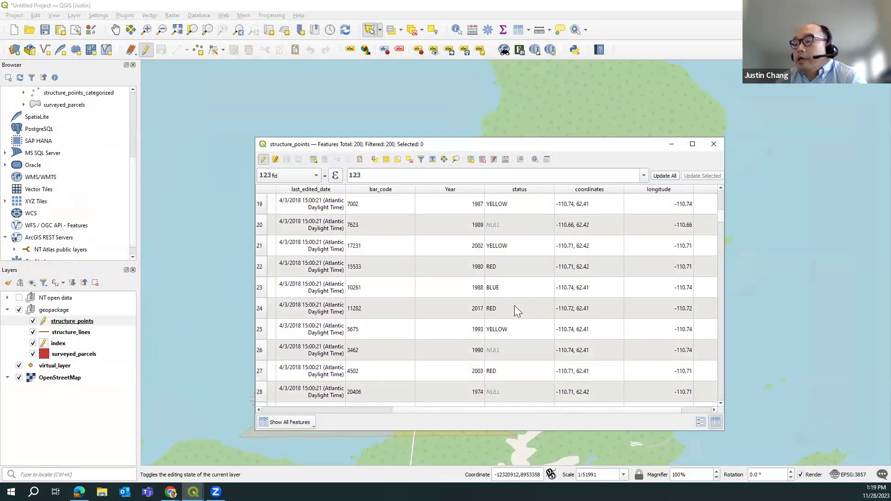
{"action": "scroll", "coordinate": [519, 300], "scroll_direction": "up", "scroll_amount": 6}
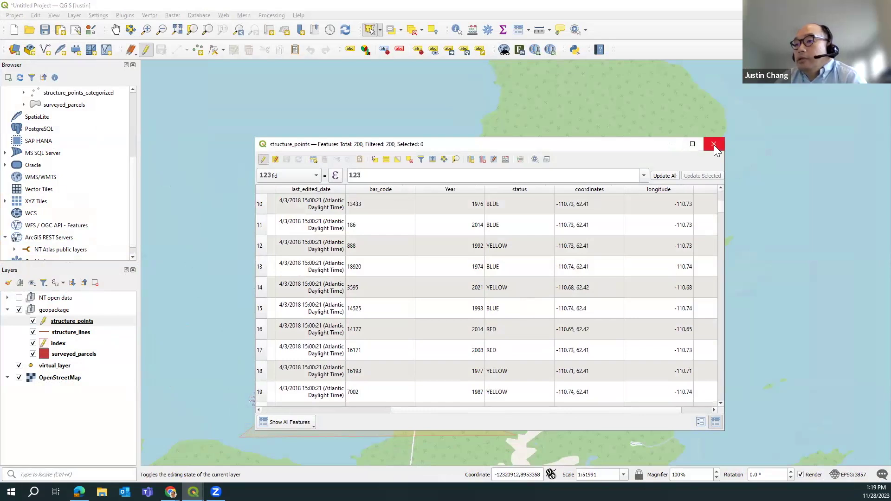
{"action": "left_click", "coordinate": [714, 144]}
{"action": "mouse_move", "coordinate": [171, 492]}
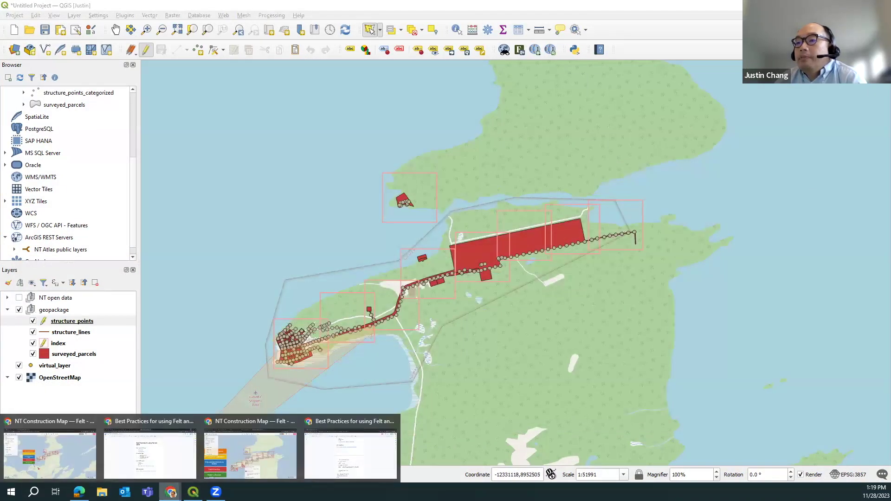
- Bring back the NT Construction Map and review the categorized structure_points style and symbology types
{"action": "left_click", "coordinate": [242, 460]}
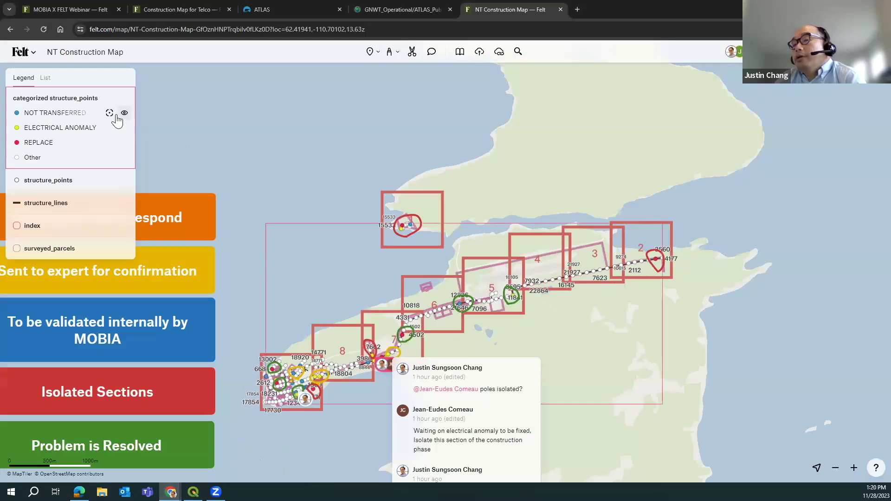
{"action": "left_click", "coordinate": [72, 99]}
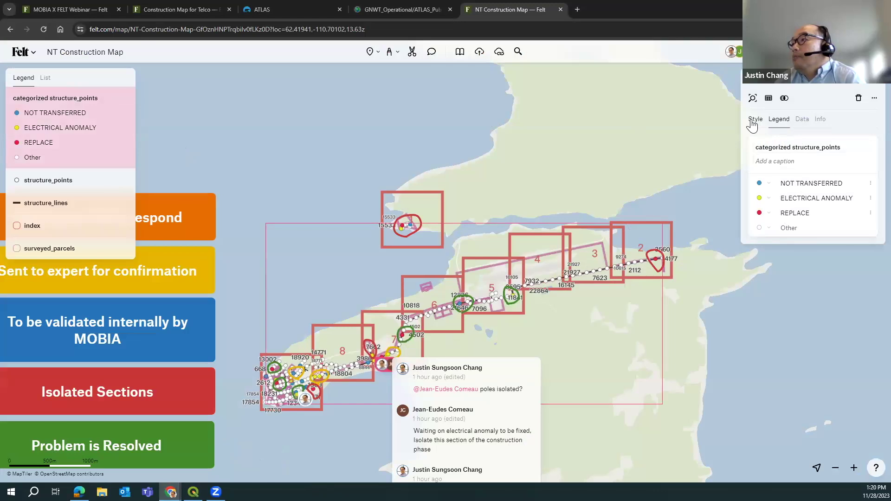
{"action": "left_click", "coordinate": [755, 120]}
{"action": "left_click", "coordinate": [824, 159]}
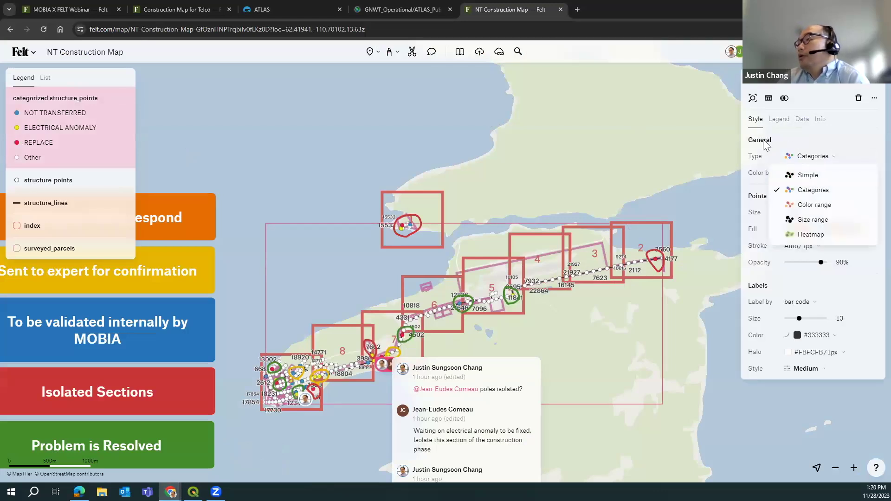
{"action": "left_click", "coordinate": [850, 147]}
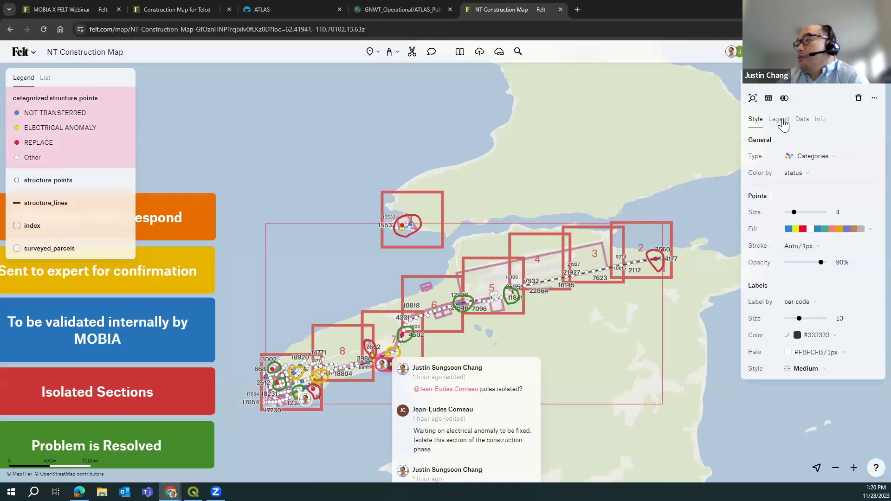
- Inspect legend colours and labels for NOT TRANSFERRED, ELECTRICAL ANOMALY and REPLACE, then close settings
{"action": "left_click", "coordinate": [779, 120]}
{"action": "scroll", "coordinate": [449, 320], "scroll_direction": "up", "scroll_amount": 5}
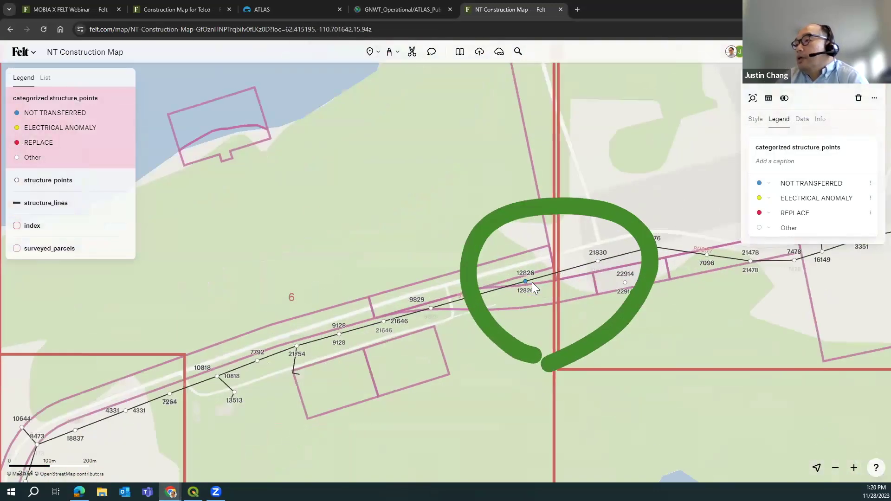
{"action": "scroll", "coordinate": [526, 282], "scroll_direction": "down", "scroll_amount": 3}
{"action": "left_click", "coordinate": [770, 184]}
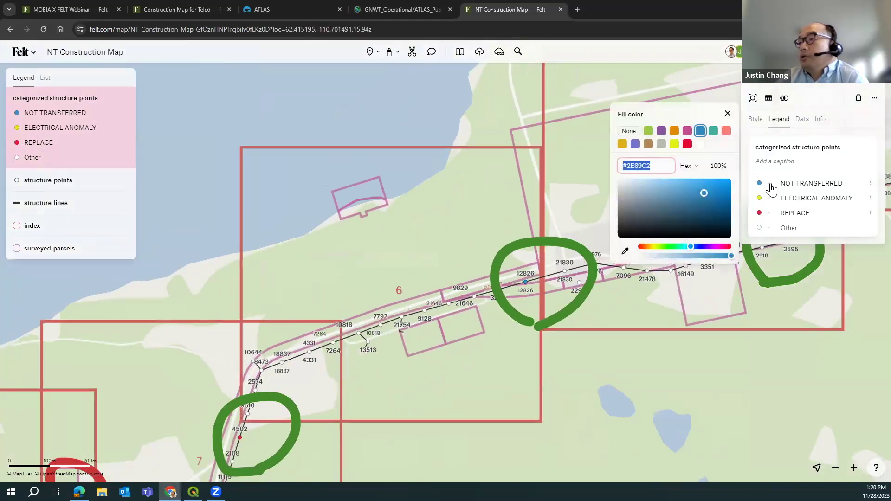
{"action": "left_click", "coordinate": [803, 185]}
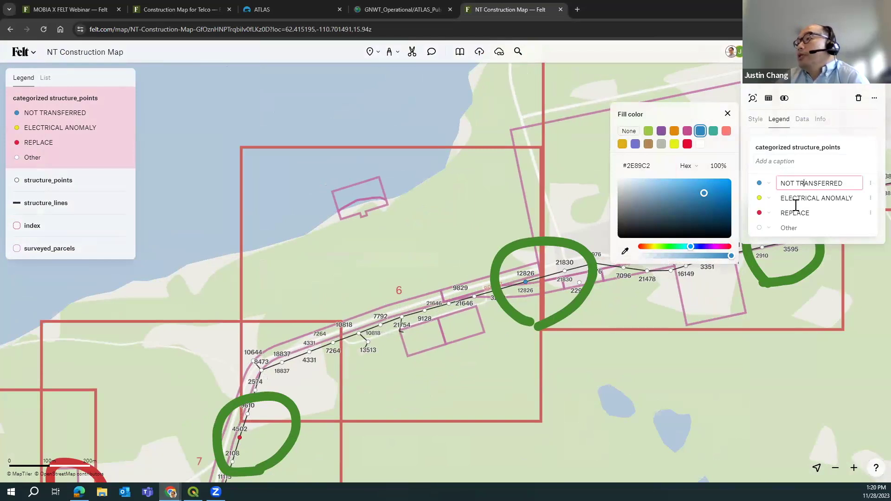
{"action": "left_click", "coordinate": [796, 200]}
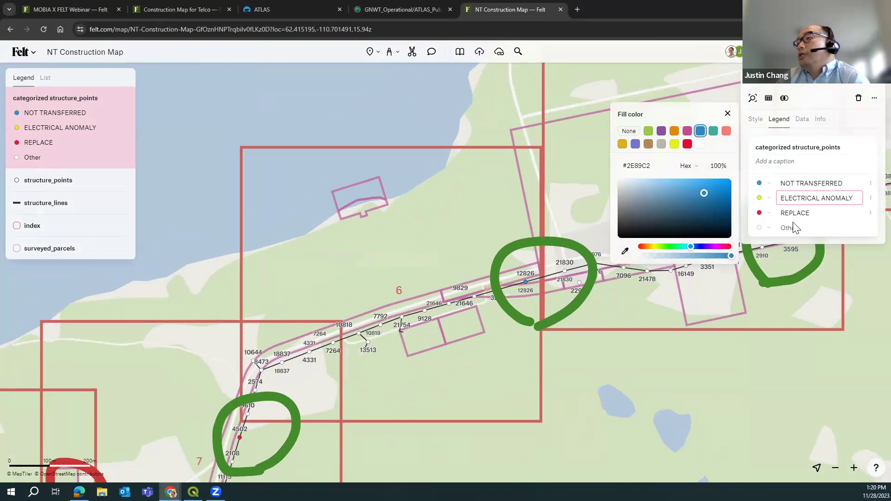
{"action": "left_click", "coordinate": [796, 215]}
{"action": "left_click", "coordinate": [689, 388]}
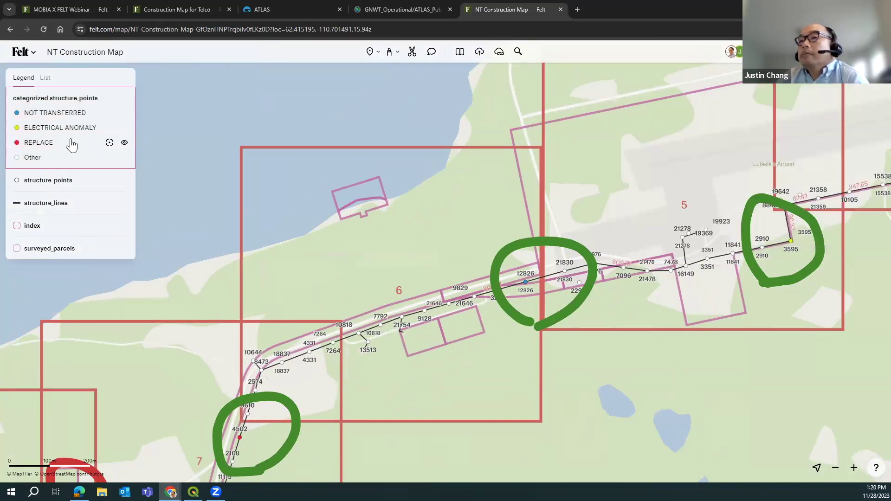
{"action": "scroll", "coordinate": [555, 255], "scroll_direction": "down", "scroll_amount": 5}
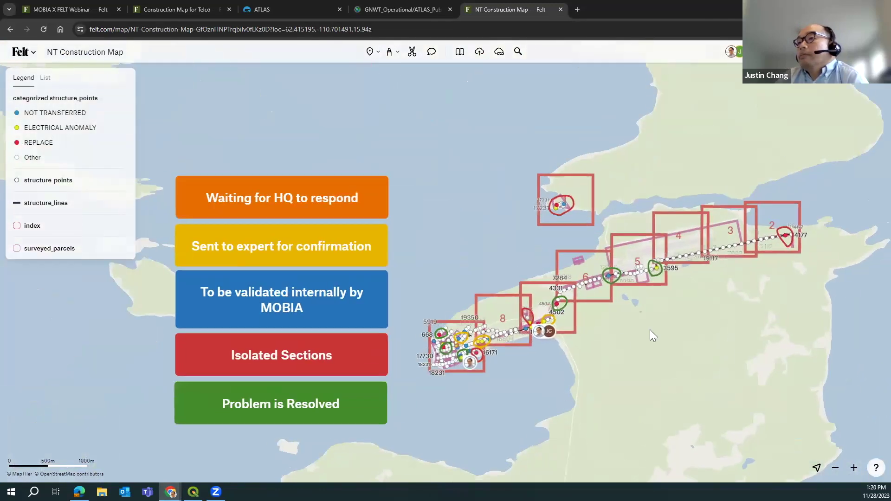
- Pan and zoom around the NT Construction Map reviewing the marker loops and all numbered sections
{"action": "left_click_drag", "start_coordinate": [643, 333], "coordinate": [488, 341]}
{"action": "scroll", "coordinate": [488, 341], "scroll_direction": "down", "scroll_amount": 5}
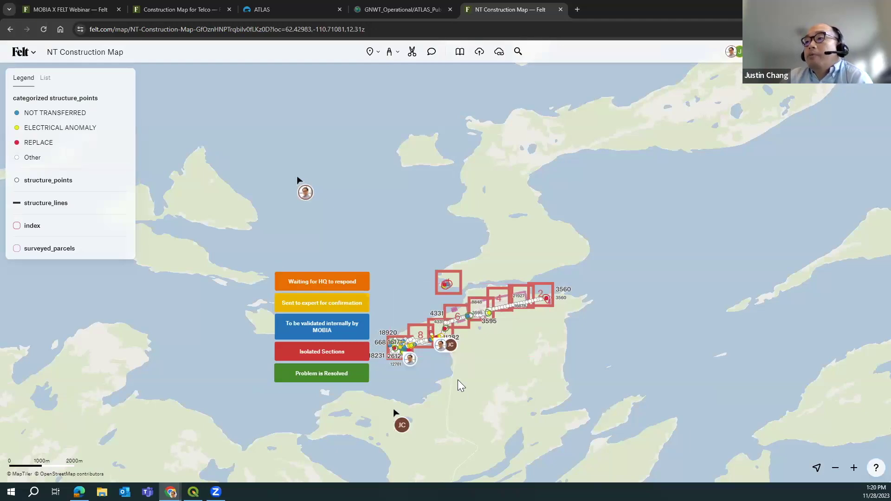
{"action": "scroll", "coordinate": [417, 343], "scroll_direction": "up", "scroll_amount": 3}
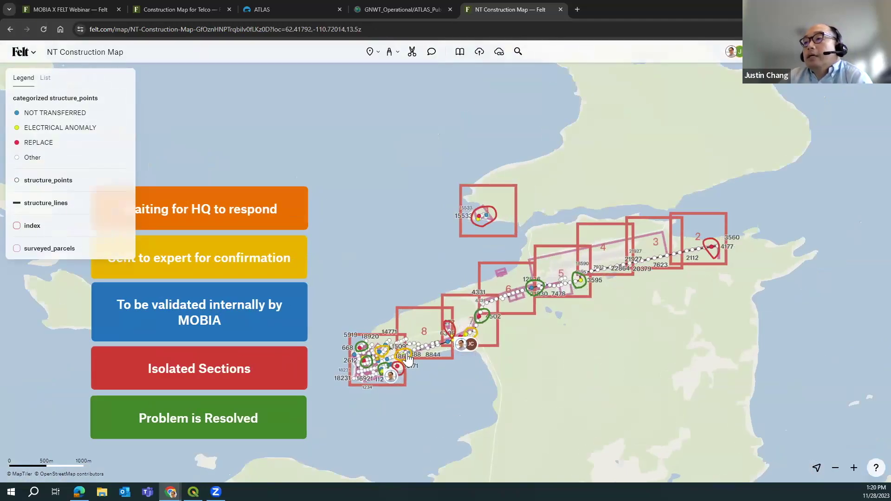
{"action": "scroll", "coordinate": [403, 357], "scroll_direction": "up", "scroll_amount": 5}
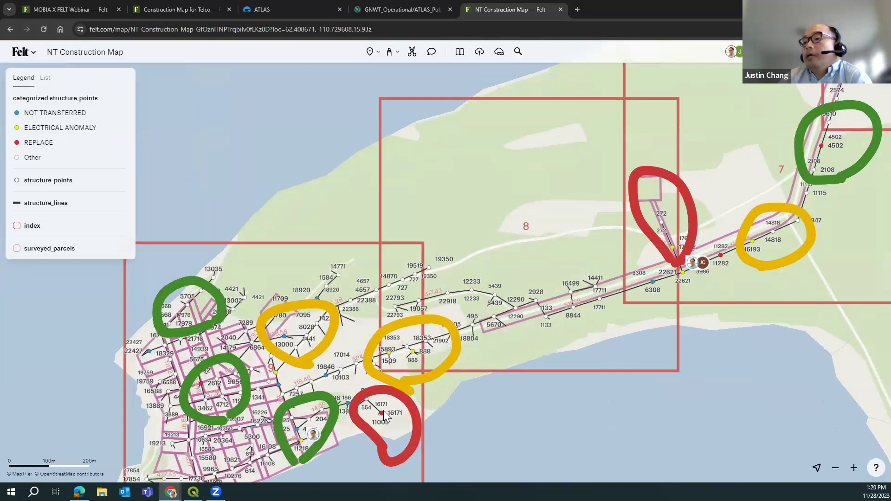
{"action": "scroll", "coordinate": [384, 416], "scroll_direction": "up", "scroll_amount": 5}
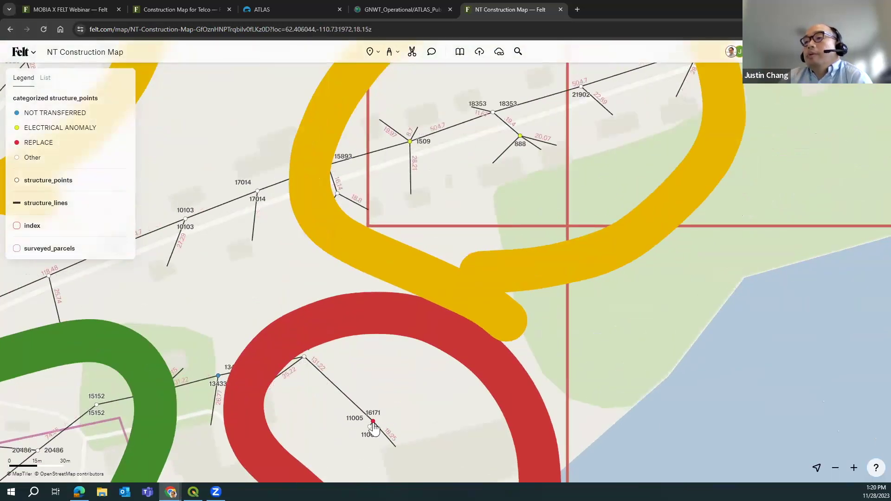
{"action": "scroll", "coordinate": [374, 430], "scroll_direction": "down", "scroll_amount": 5}
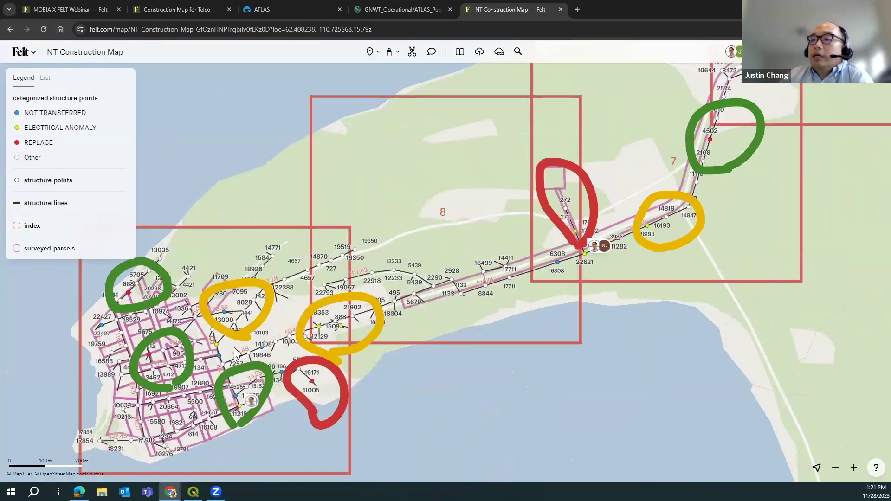
{"action": "scroll", "coordinate": [242, 334], "scroll_direction": "up", "scroll_amount": 5}
{"action": "scroll", "coordinate": [242, 333], "scroll_direction": "down", "scroll_amount": 5}
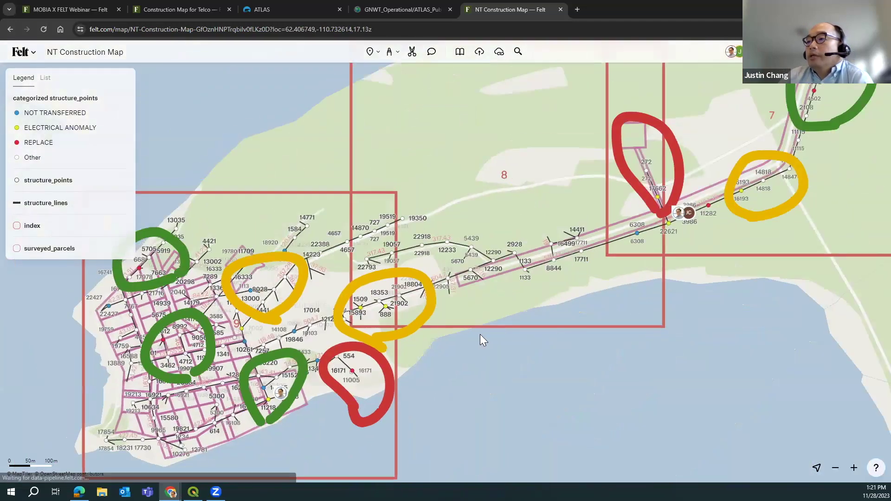
{"action": "left_click_drag", "start_coordinate": [465, 330], "coordinate": [351, 358]}
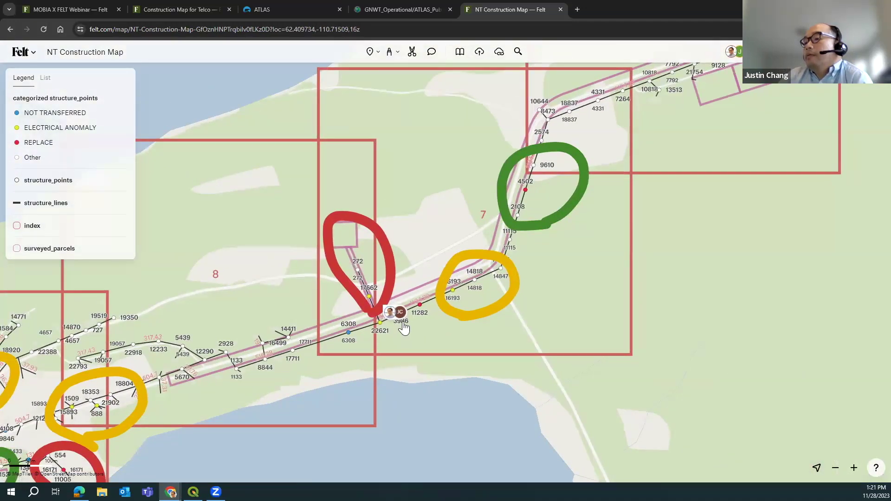
{"action": "scroll", "coordinate": [404, 328], "scroll_direction": "down", "scroll_amount": 3}
{"action": "scroll", "coordinate": [418, 334], "scroll_direction": "down", "scroll_amount": 5}
{"action": "left_click_drag", "start_coordinate": [447, 346], "coordinate": [362, 376]}
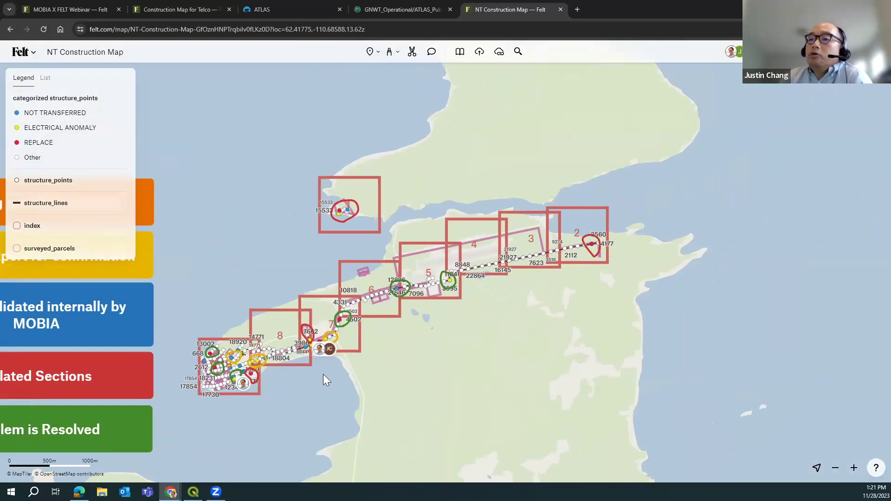
{"action": "left_click_drag", "start_coordinate": [289, 391], "coordinate": [389, 372]}
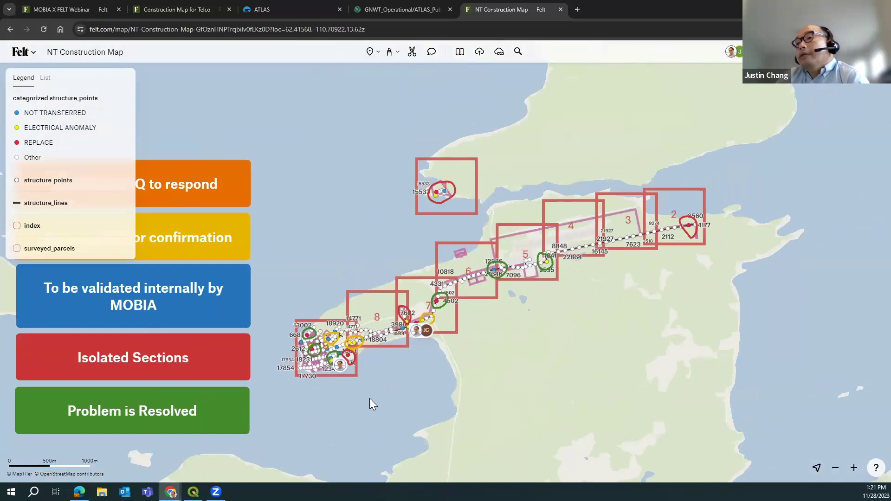
{"action": "scroll", "coordinate": [344, 402], "scroll_direction": "down", "scroll_amount": 3}
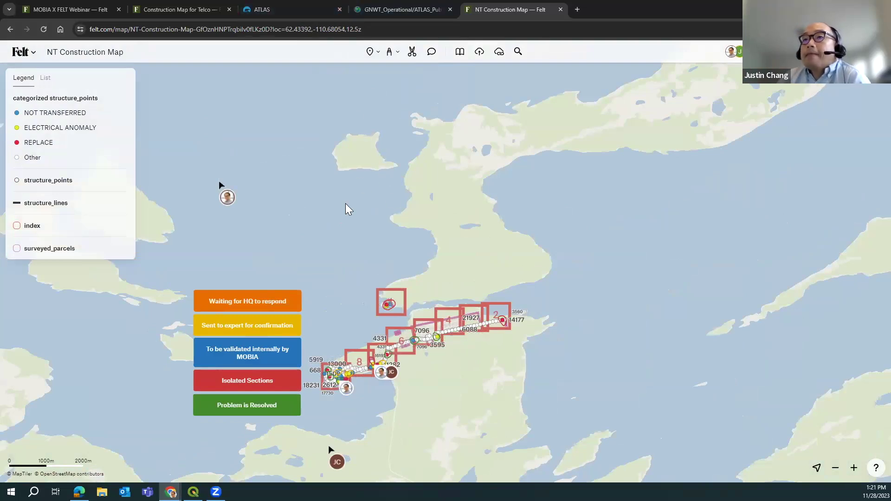
- Zoom over the MOBIA X FELT Webinar map's meme and Best Practices cards, then return to QGIS
{"action": "left_click", "coordinate": [59, 9]}
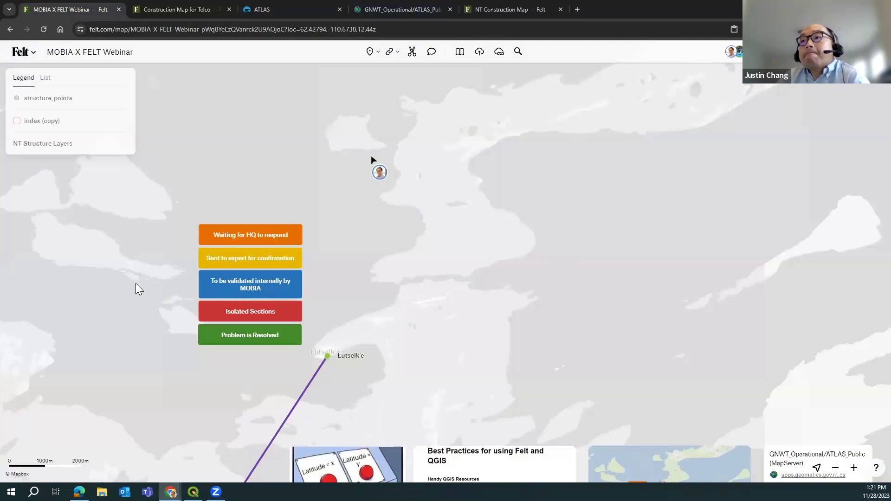
{"action": "scroll", "coordinate": [155, 306], "scroll_direction": "down", "scroll_amount": 3}
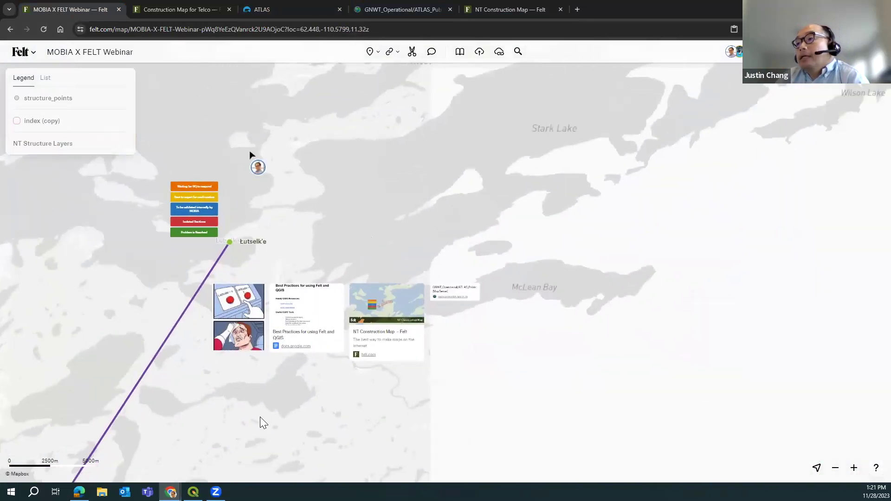
{"action": "scroll", "coordinate": [227, 326], "scroll_direction": "up", "scroll_amount": 5}
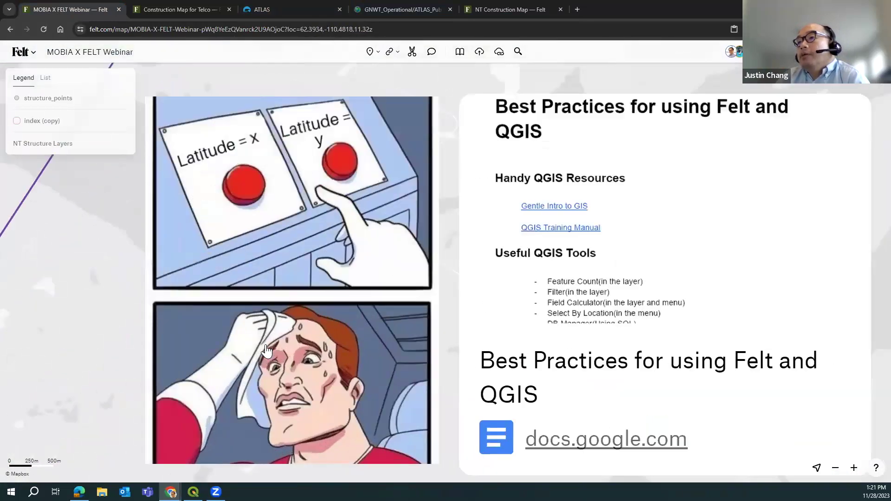
{"action": "scroll", "coordinate": [268, 349], "scroll_direction": "down", "scroll_amount": 3}
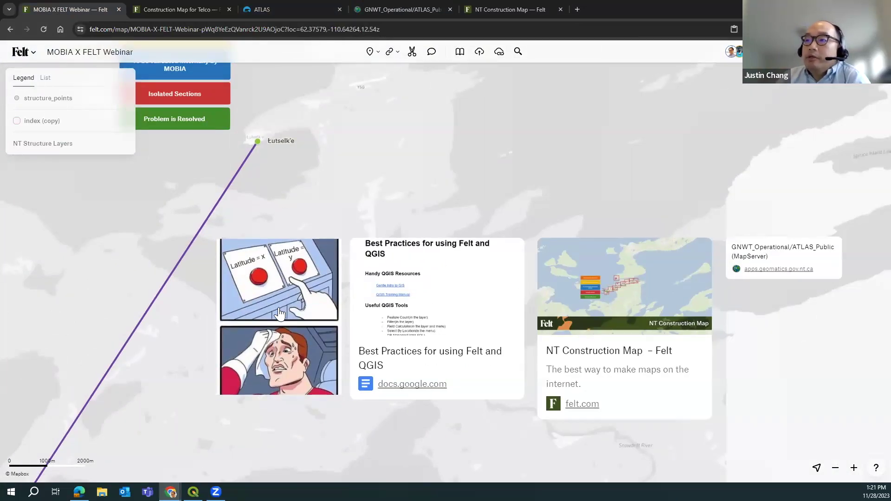
{"action": "scroll", "coordinate": [279, 314], "scroll_direction": "up", "scroll_amount": 3}
{"action": "scroll", "coordinate": [279, 314], "scroll_direction": "down", "scroll_amount": 3}
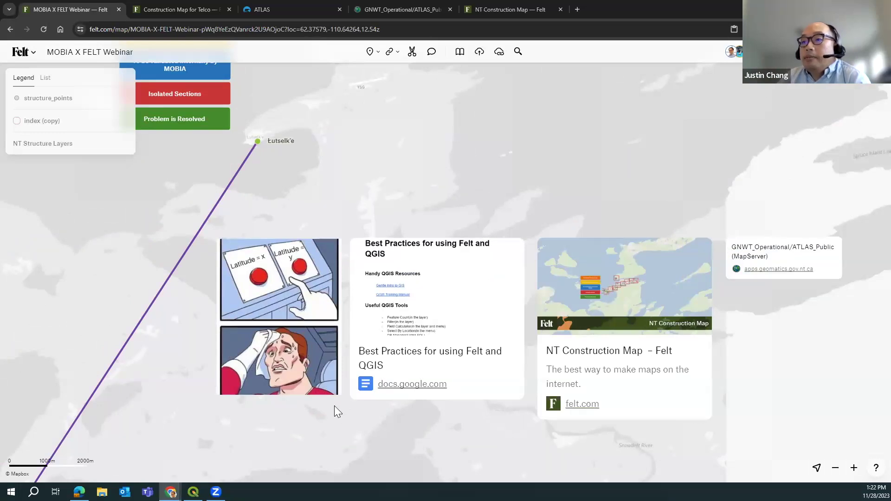
{"action": "left_click", "coordinate": [193, 492]}
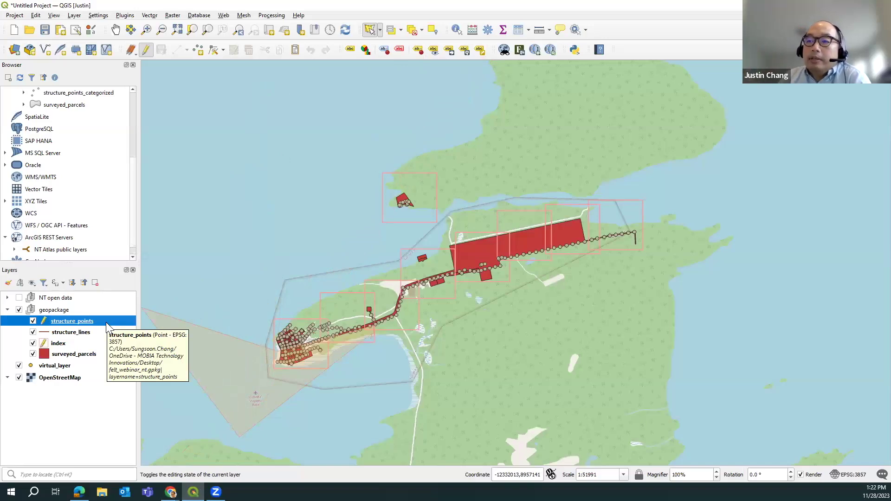
- Show the Processing Toolbox and stop editing the structure_points layer
{"action": "left_click", "coordinate": [272, 16]}
{"action": "left_click", "coordinate": [278, 26]}
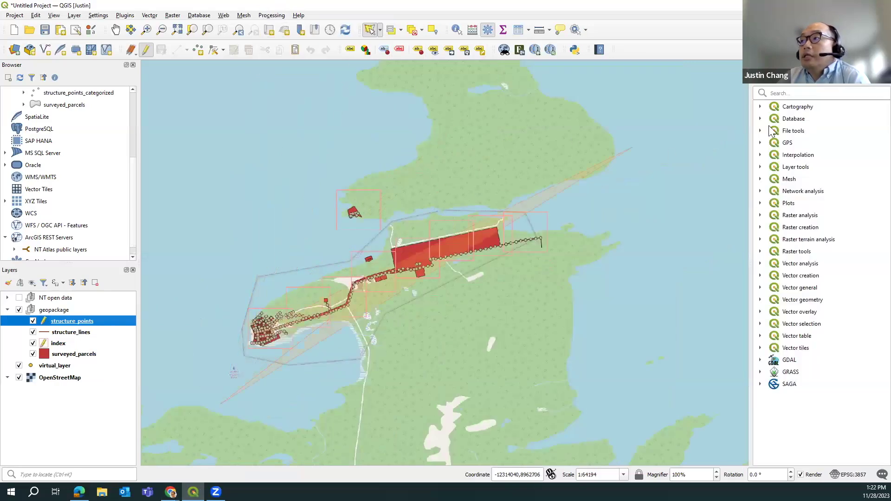
{"action": "left_click", "coordinate": [74, 323]}
{"action": "left_click", "coordinate": [145, 50]}
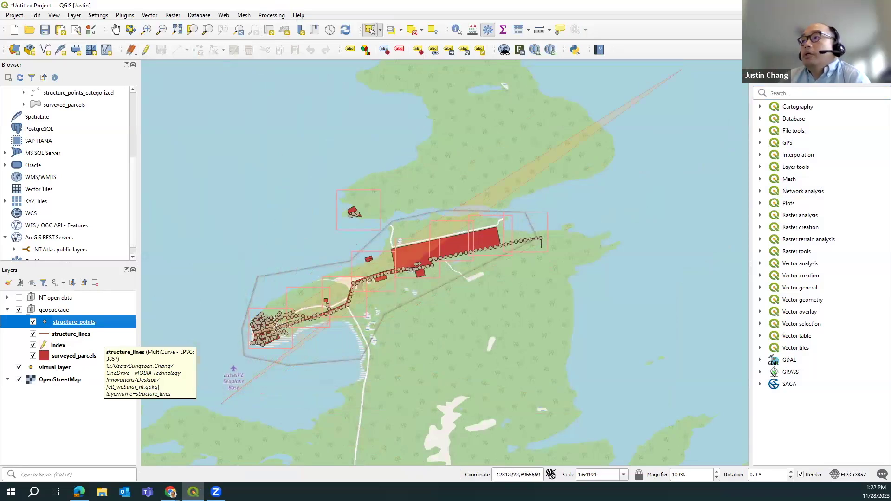
- Search 'add', open Add geometry attributes, close it unrun and clear the search
{"action": "left_click", "coordinate": [780, 92]}
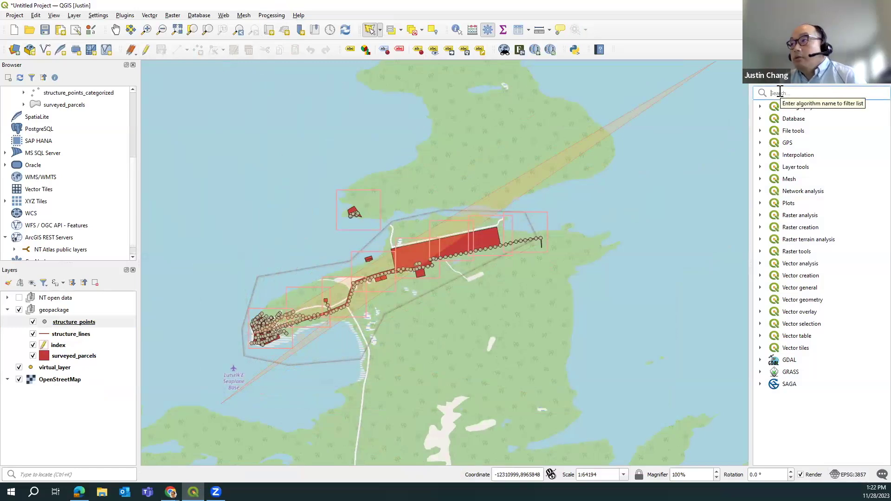
{"action": "type", "text": "add"}
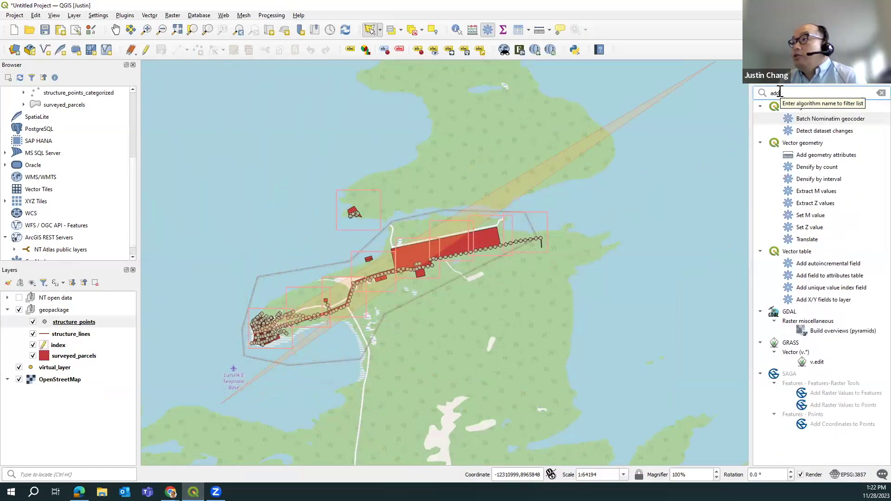
{"action": "double_click", "coordinate": [826, 154]}
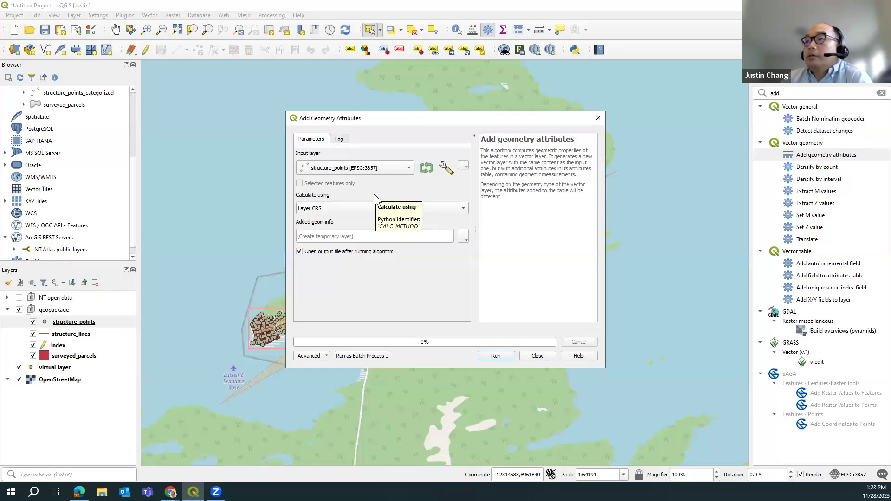
{"action": "left_click", "coordinate": [598, 118]}
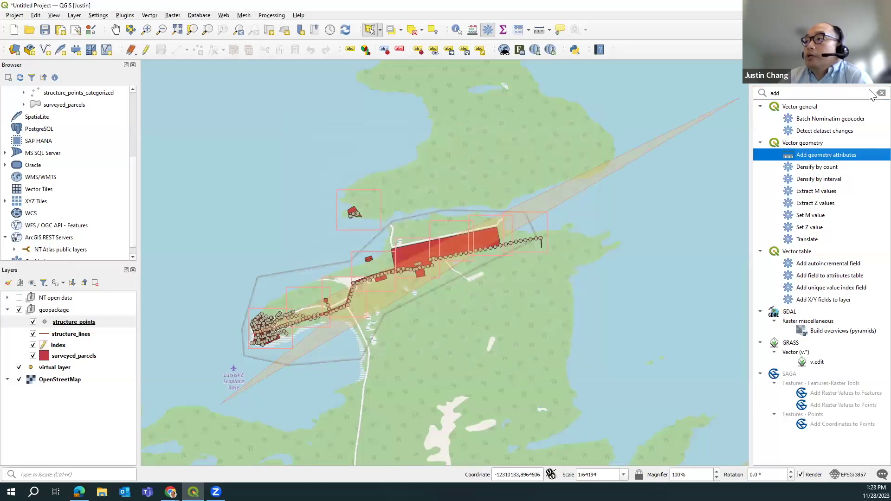
{"action": "left_click", "coordinate": [880, 93]}
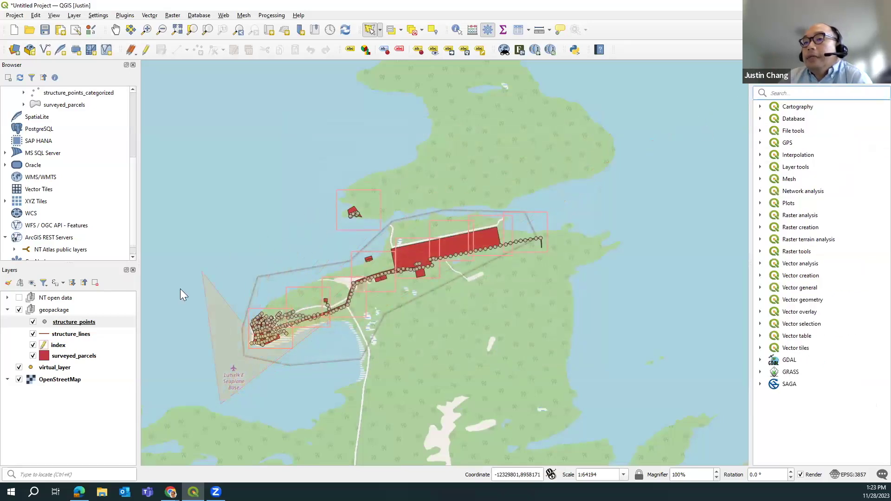
- Open the structure_lines Field Calculator set to update the existing length field
{"action": "left_click", "coordinate": [89, 338]}
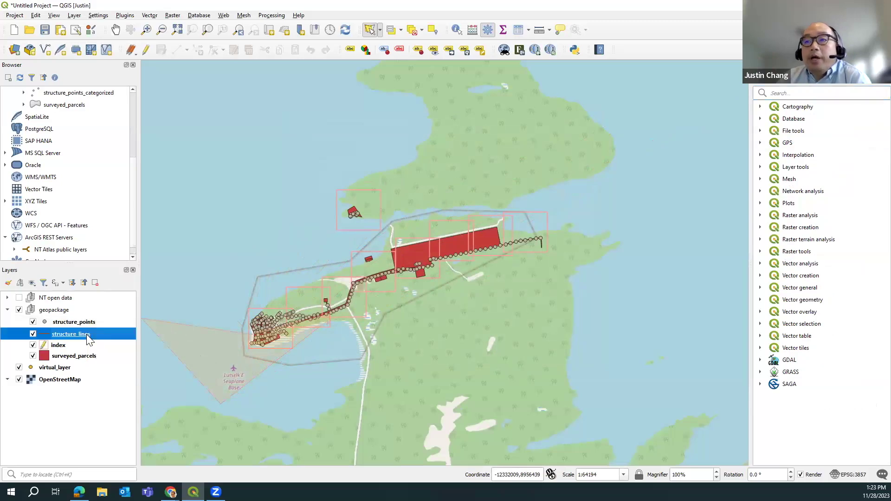
{"action": "right_click", "coordinate": [89, 340]}
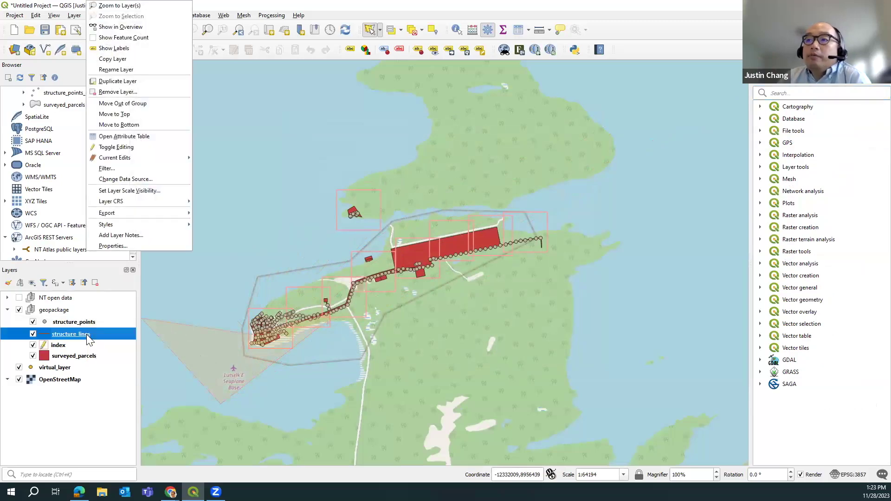
{"action": "left_click", "coordinate": [161, 138]}
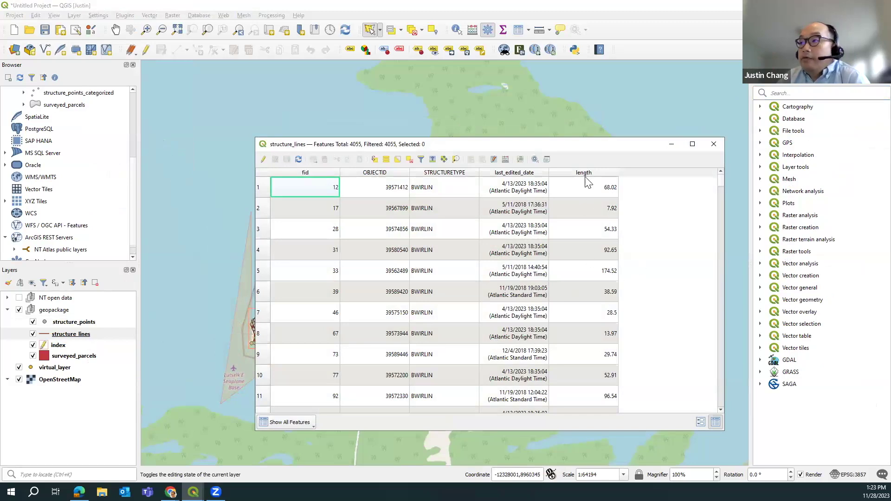
{"action": "left_click", "coordinate": [505, 160]}
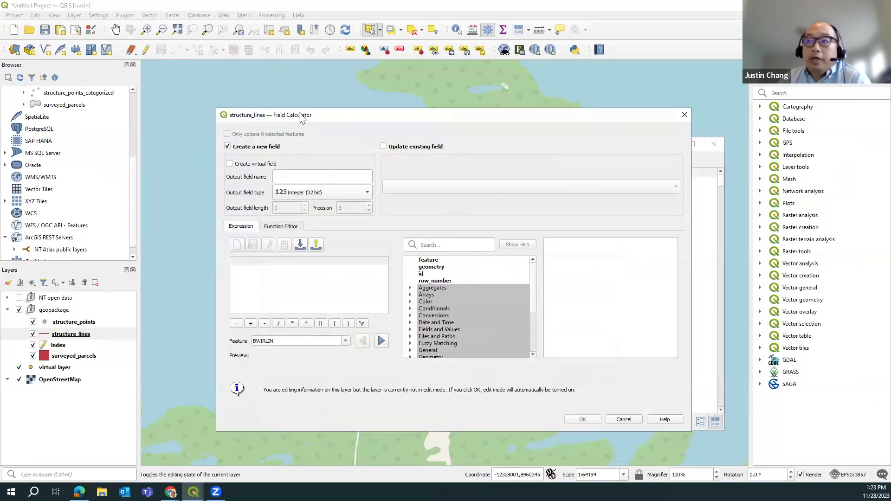
{"action": "left_click", "coordinate": [384, 147]}
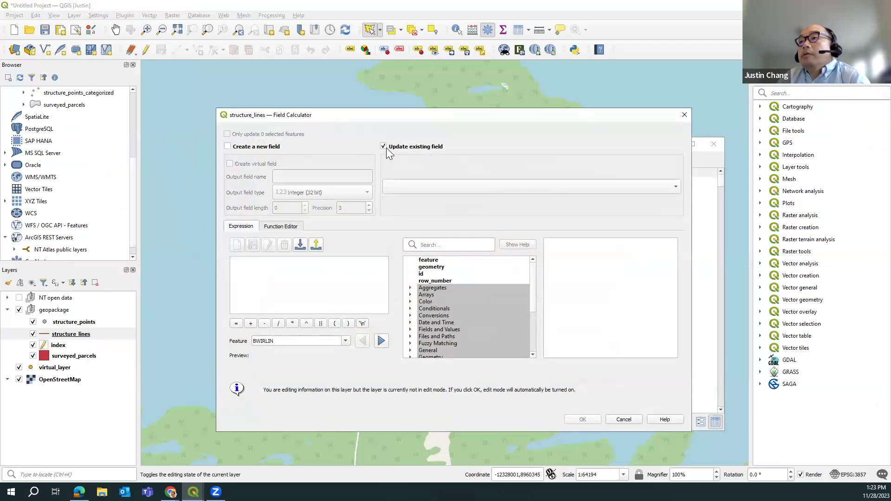
{"action": "left_click", "coordinate": [418, 185]}
{"action": "left_click", "coordinate": [425, 233]}
- Write the expression round($length,2), then close the calculator and structure_lines attribute table
{"action": "left_click", "coordinate": [337, 290]}
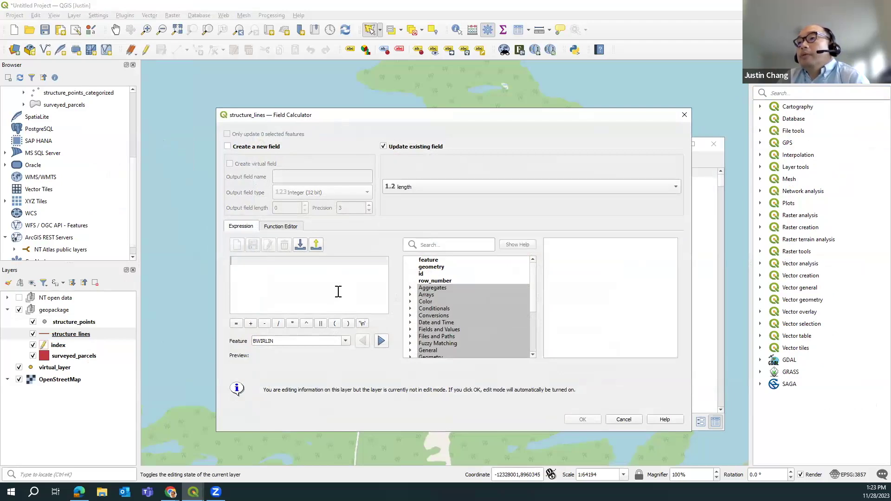
{"action": "type", "text": "$l"}
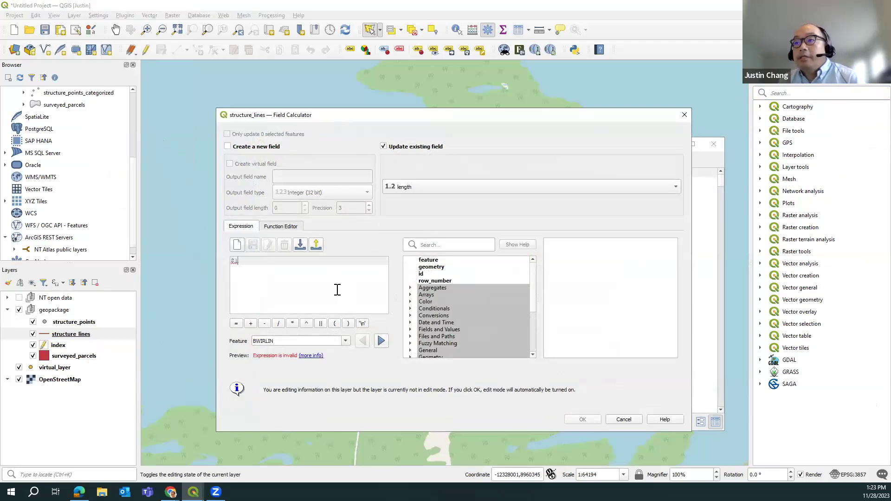
{"action": "type", "text": "ength"}
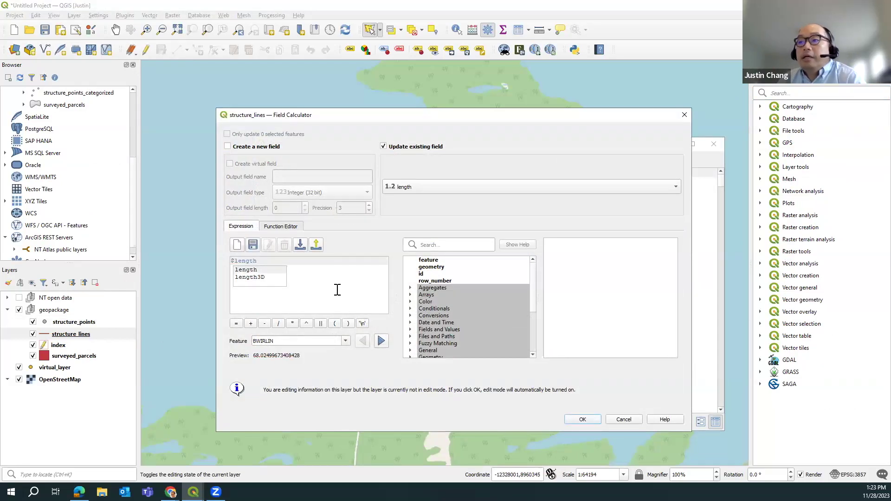
{"action": "left_click", "coordinate": [294, 293]}
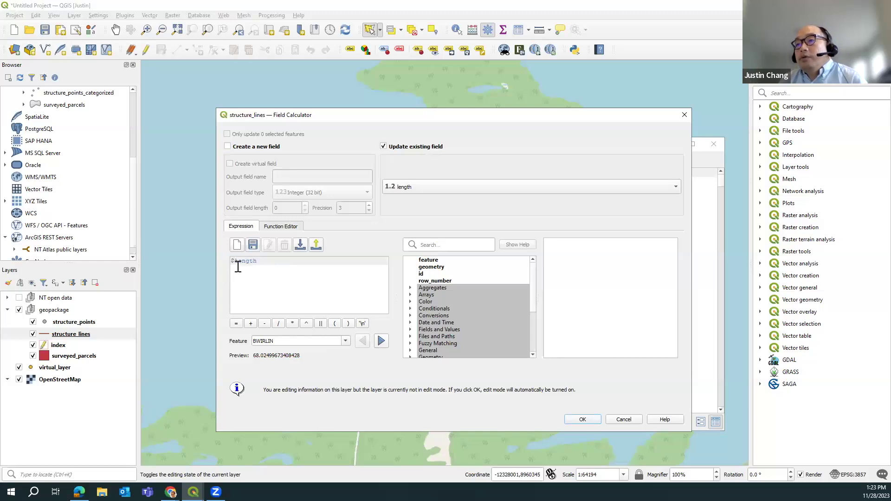
{"action": "type", "text": "round"}
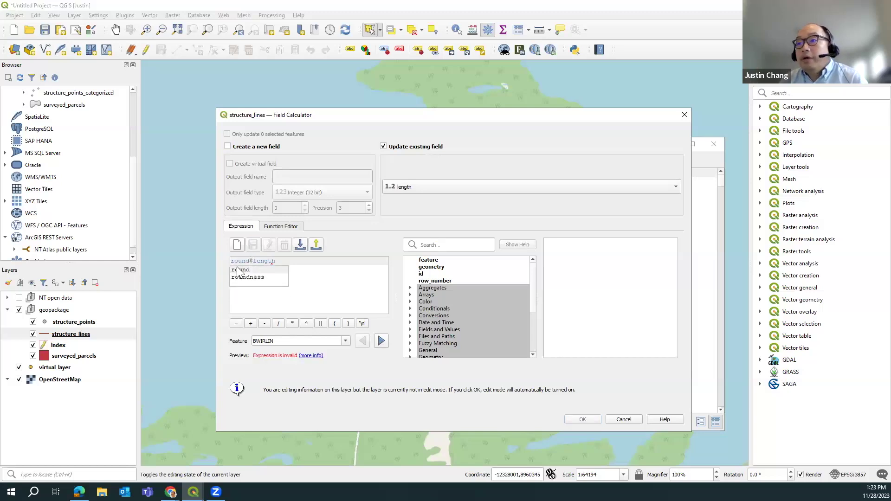
{"action": "type", "text": "("}
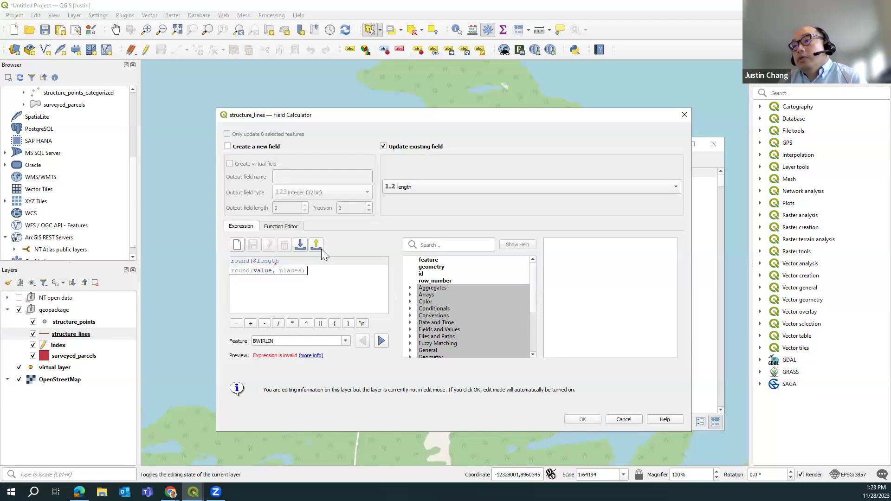
{"action": "left_click", "coordinate": [320, 263]}
{"action": "type", "text": ",2)"}
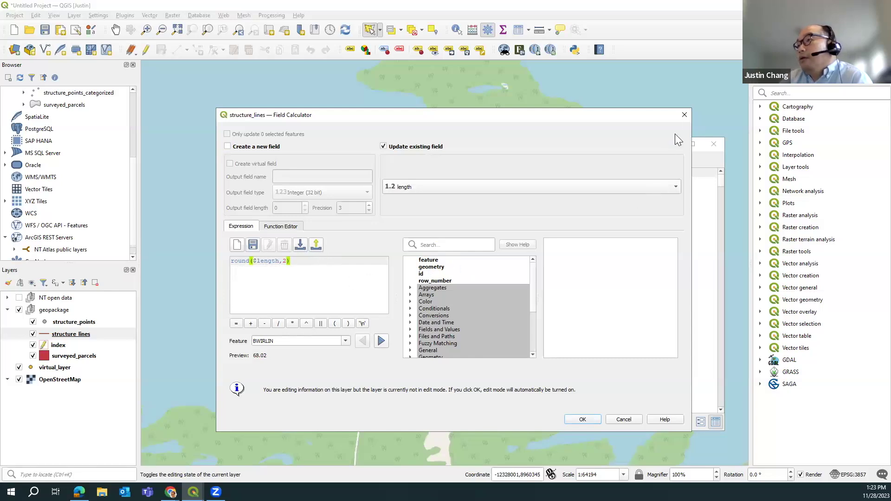
{"action": "left_click", "coordinate": [684, 115]}
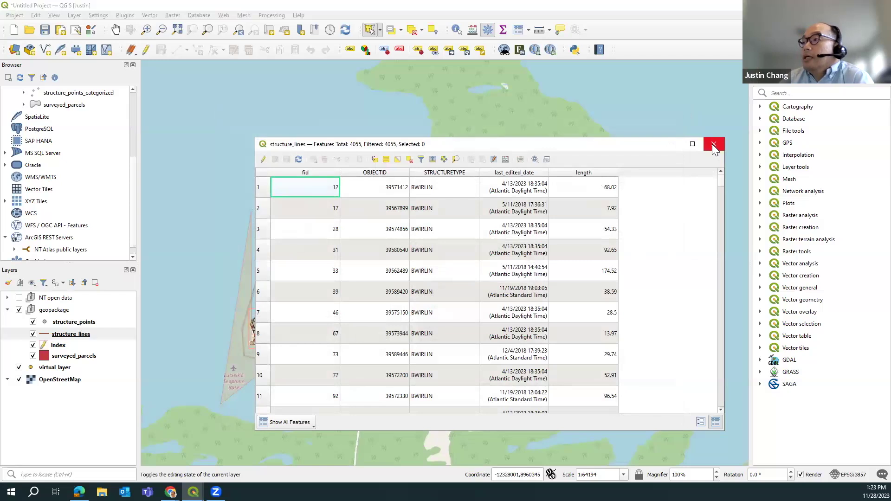
{"action": "left_click", "coordinate": [714, 144]}
{"action": "mouse_move", "coordinate": [171, 492]}
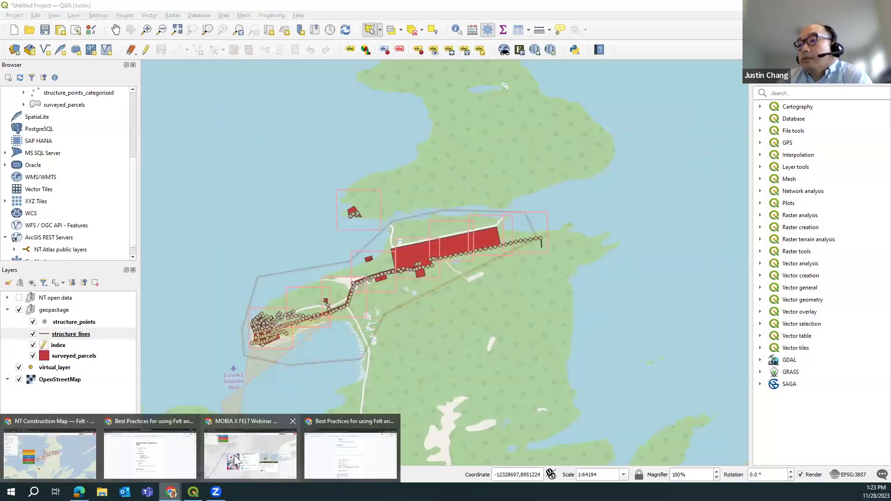
- Bring up the NT Construction Map tab in Chrome
{"action": "left_click", "coordinate": [234, 459]}
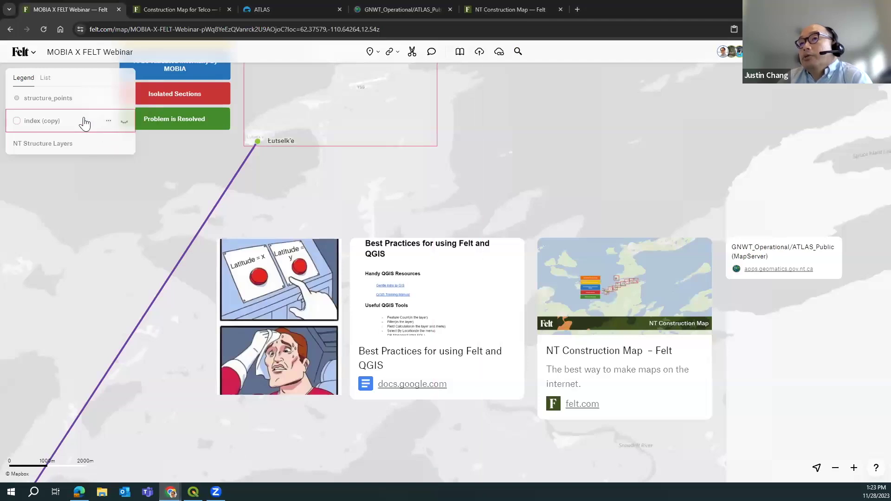
{"action": "scroll", "coordinate": [160, 237], "scroll_direction": "down", "scroll_amount": 5}
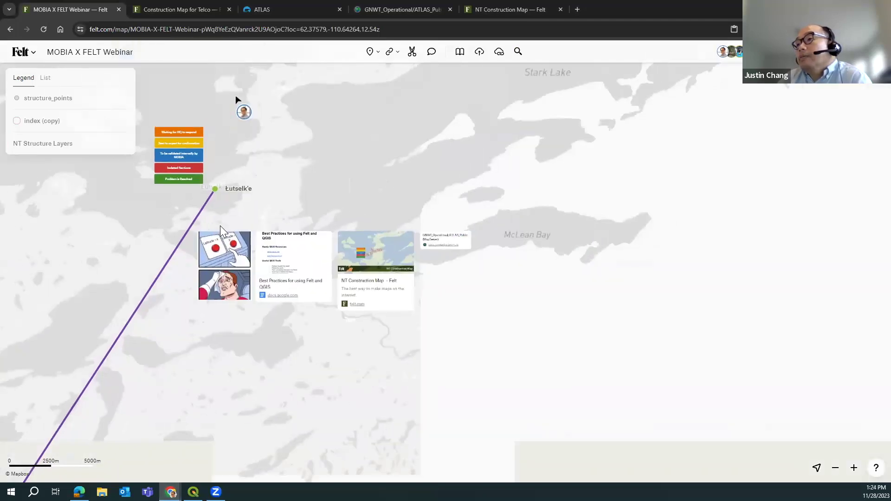
{"action": "left_click", "coordinate": [491, 12]}
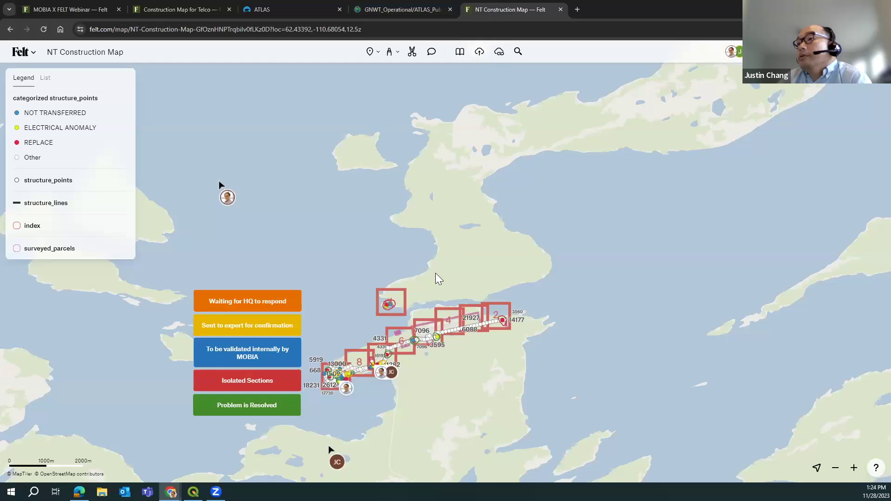
- Zoom to structure_lines and inspect its length labels, size 13 in #CC625C
{"action": "left_click", "coordinate": [79, 216]}
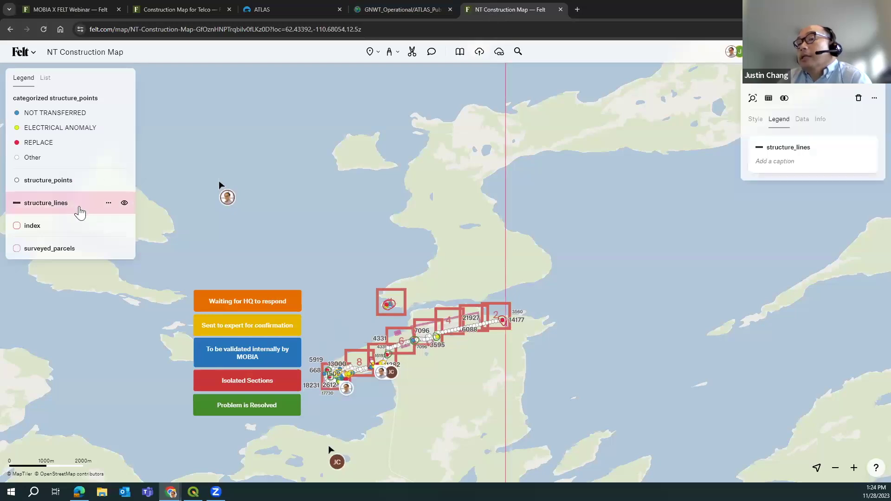
{"action": "double_click", "coordinate": [79, 215]}
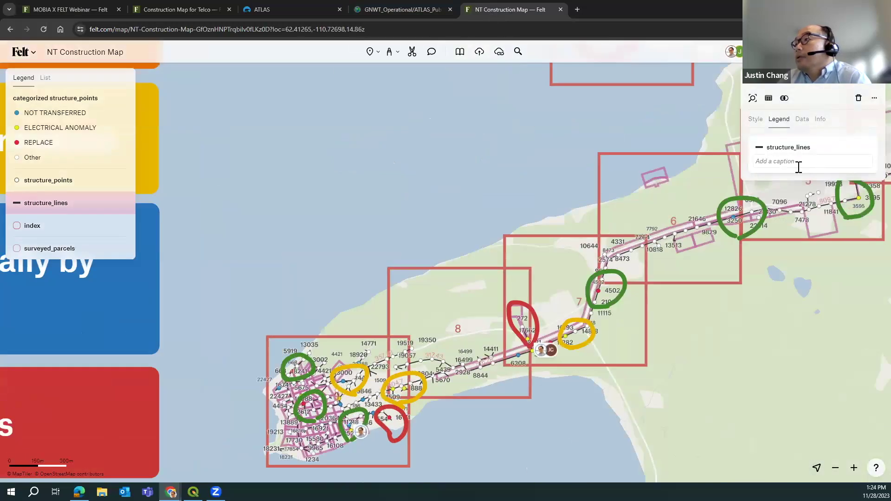
{"action": "left_click", "coordinate": [761, 122]}
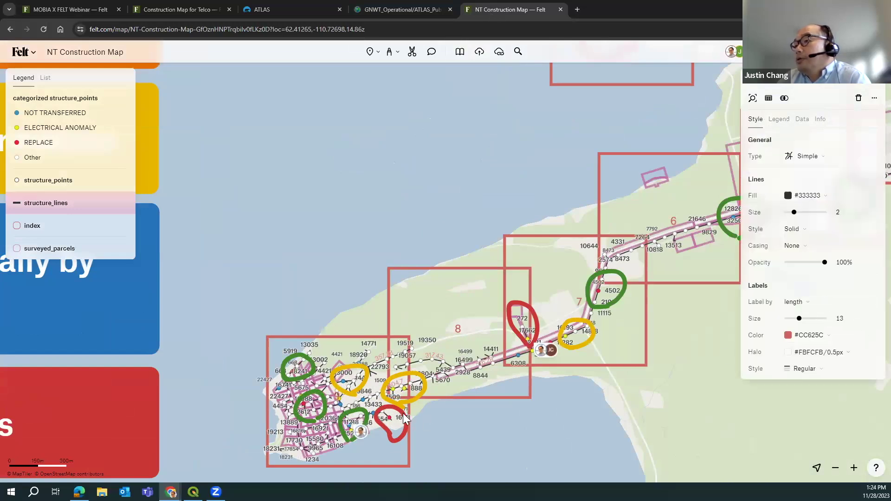
{"action": "scroll", "coordinate": [351, 405], "scroll_direction": "up", "scroll_amount": 5}
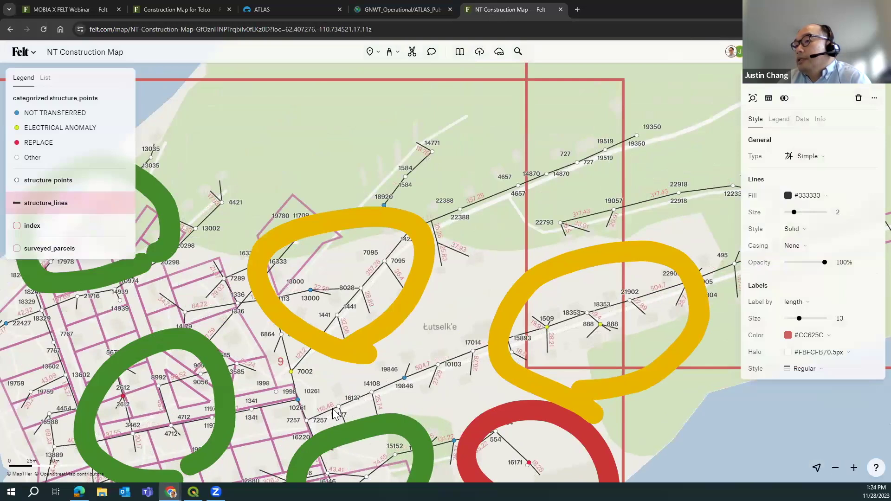
{"action": "scroll", "coordinate": [333, 408], "scroll_direction": "up", "scroll_amount": 5}
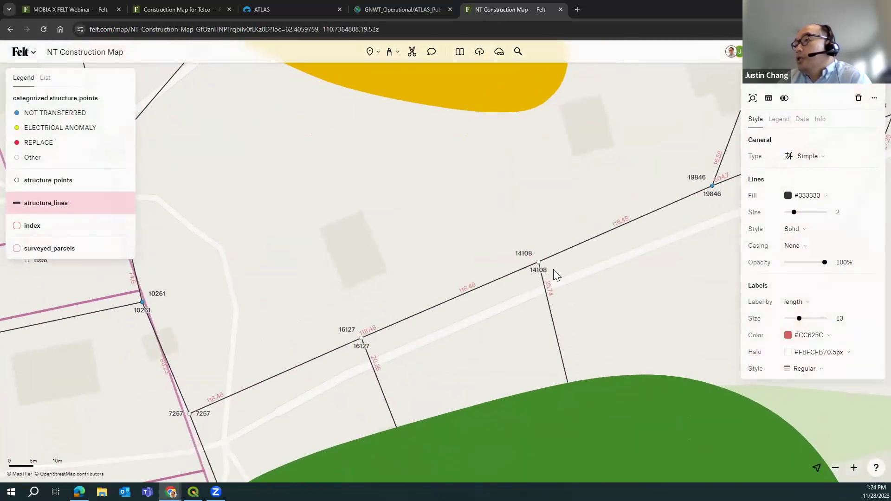
{"action": "scroll", "coordinate": [554, 270], "scroll_direction": "down", "scroll_amount": 7}
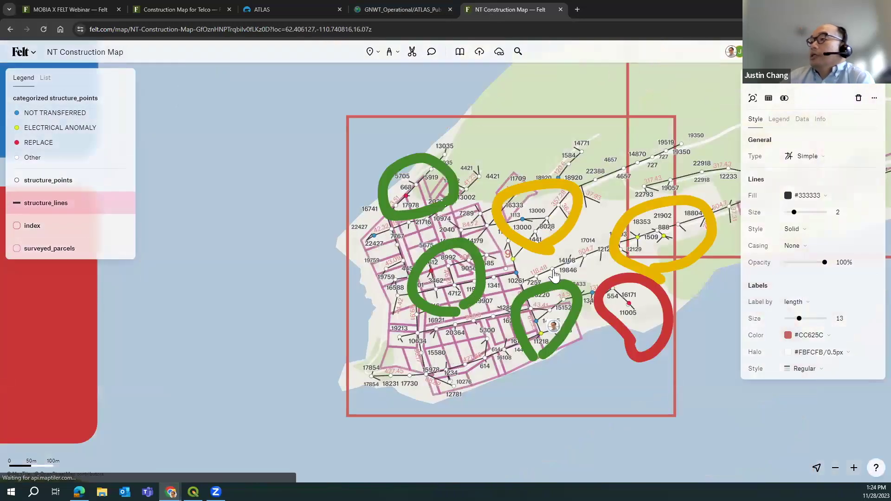
{"action": "left_click_drag", "start_coordinate": [246, 316], "coordinate": [121, 357]}
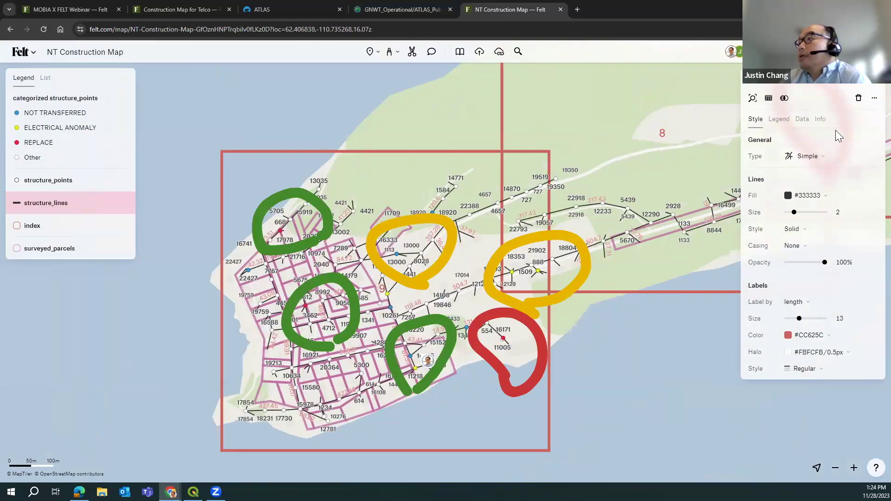
{"action": "key", "text": "Escape"}
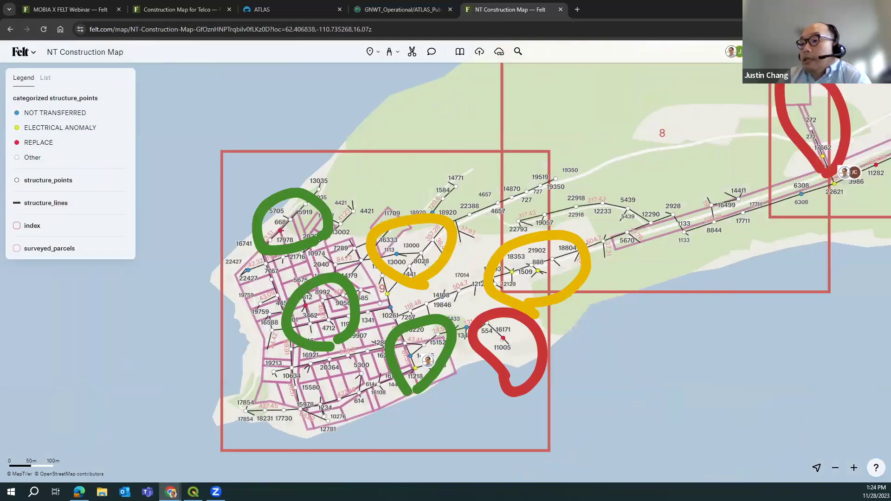
{"action": "mouse_move", "coordinate": [193, 492]}
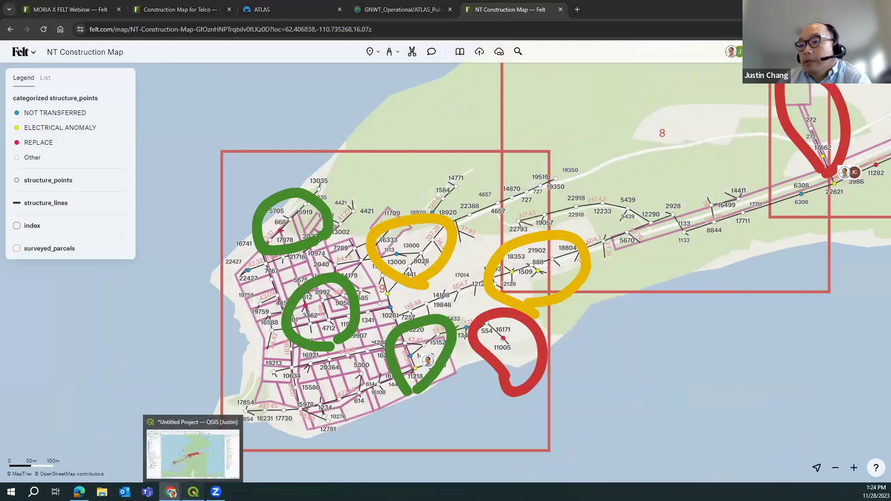
- Back in QGIS, open Select by Location and close it without running
{"action": "left_click", "coordinate": [193, 492]}
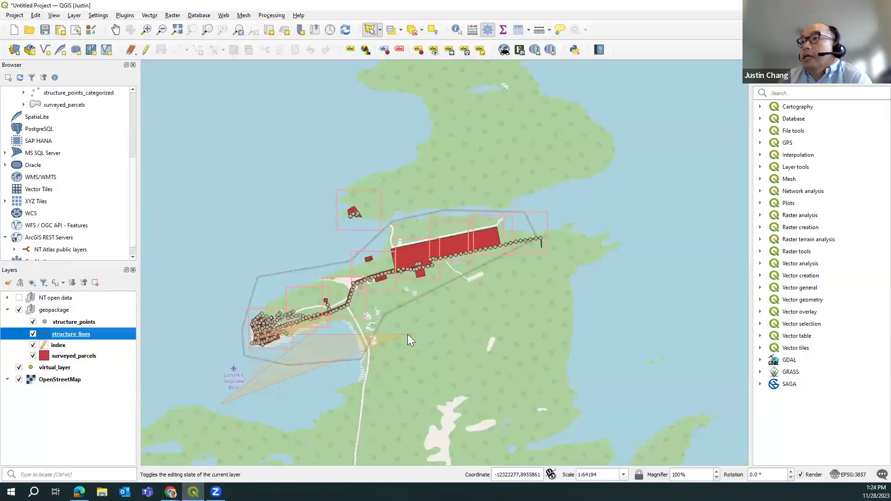
{"action": "left_click", "coordinate": [433, 31]}
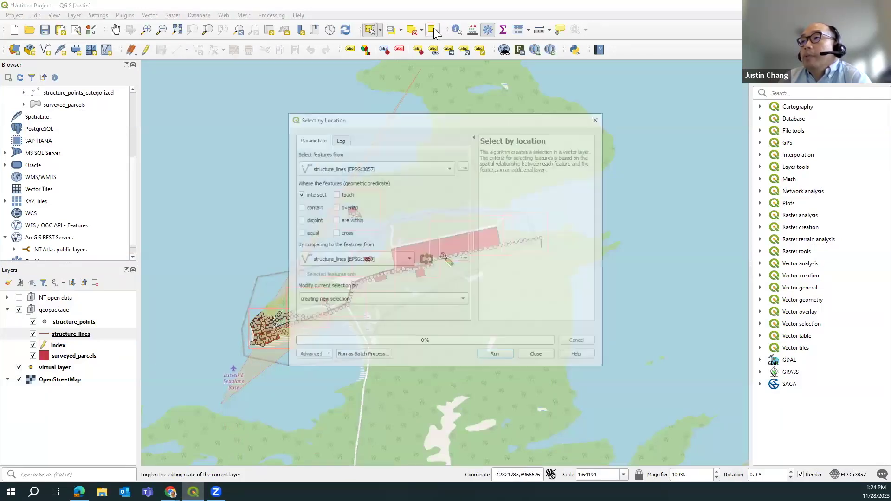
{"action": "left_click_drag", "start_coordinate": [402, 120], "coordinate": [356, 92]}
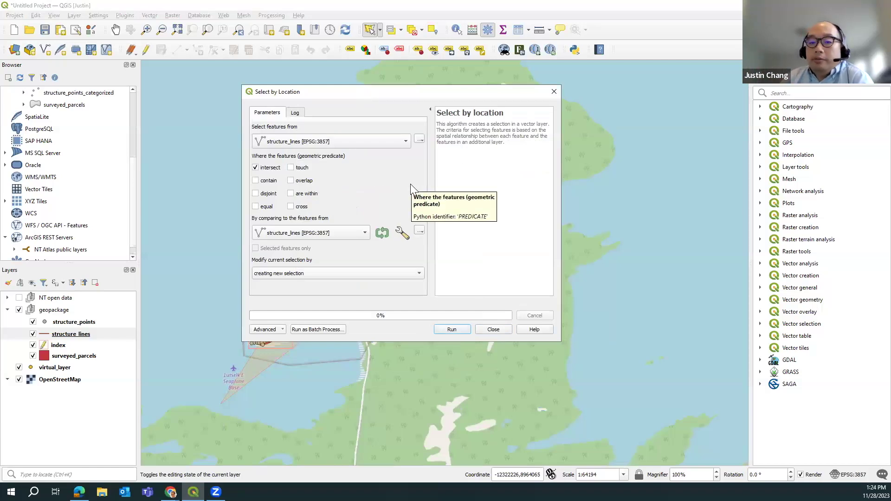
{"action": "left_click", "coordinate": [553, 92]}
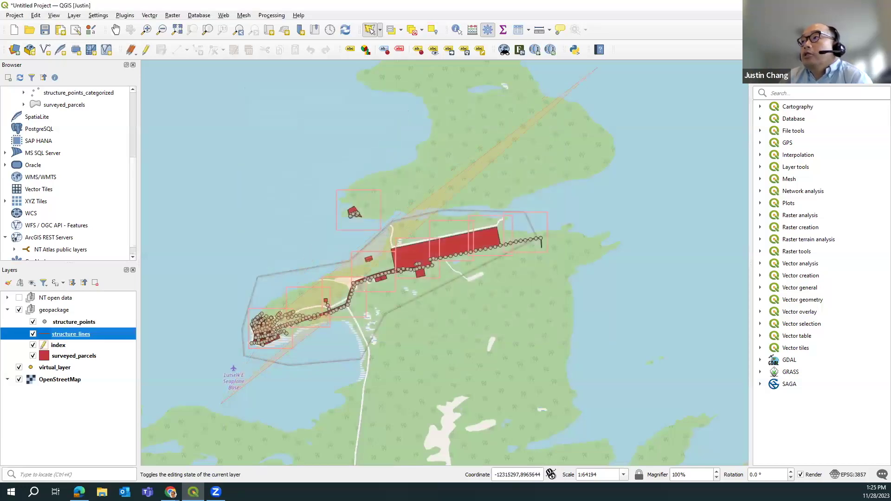
{"action": "key", "text": "alt+Tab"}
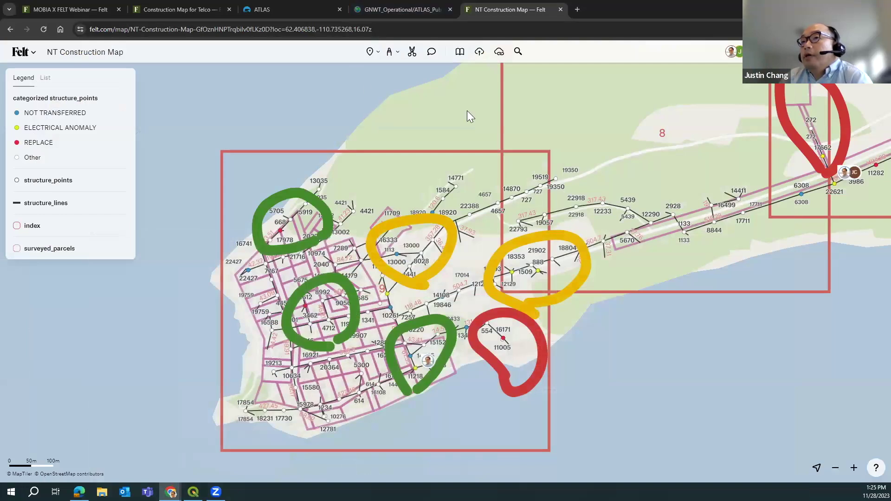
{"action": "left_click", "coordinate": [82, 134]}
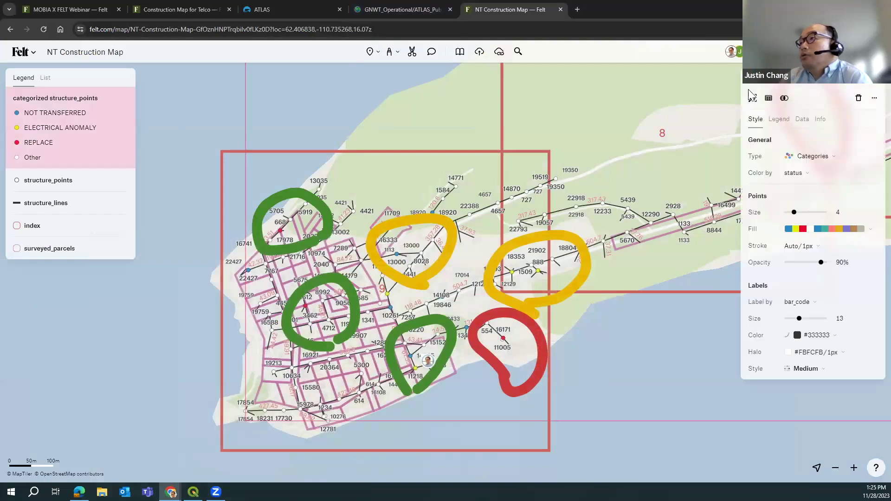
{"action": "left_click", "coordinate": [796, 101]}
{"action": "left_click", "coordinate": [782, 98]}
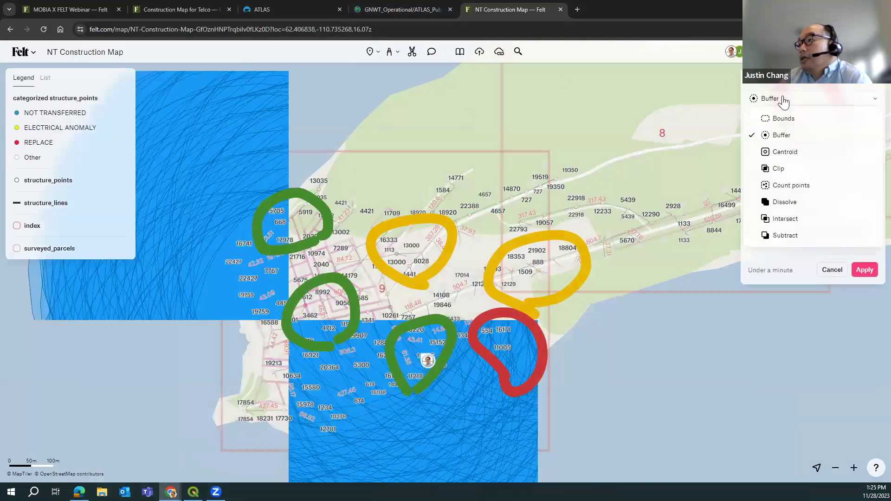
{"action": "left_click", "coordinate": [790, 190]}
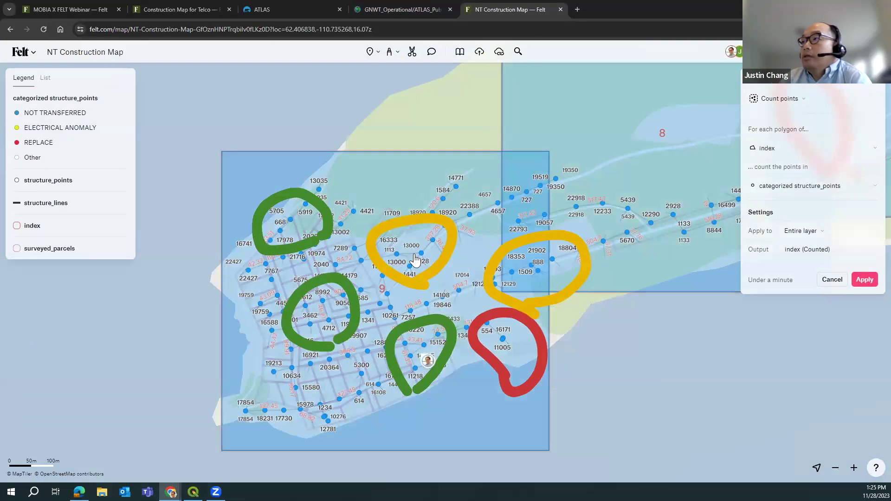
{"action": "scroll", "coordinate": [622, 341], "scroll_direction": "down", "scroll_amount": 3}
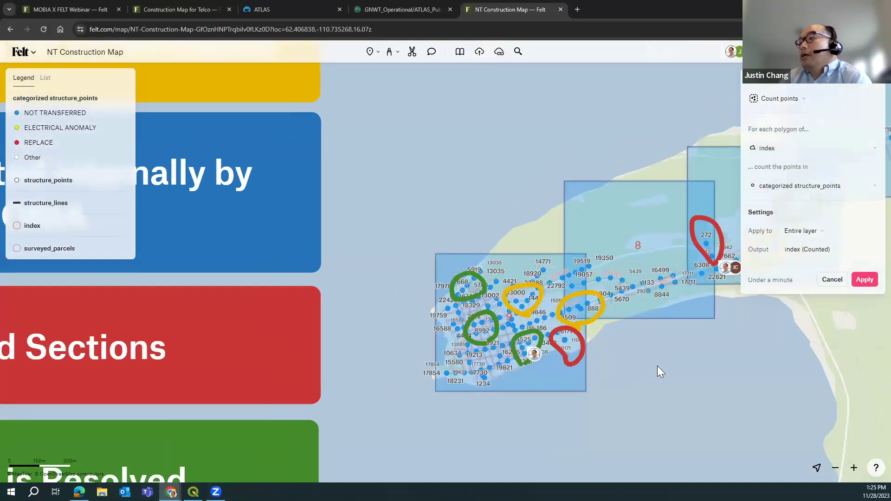
{"action": "left_click_drag", "start_coordinate": [657, 365], "coordinate": [527, 382]}
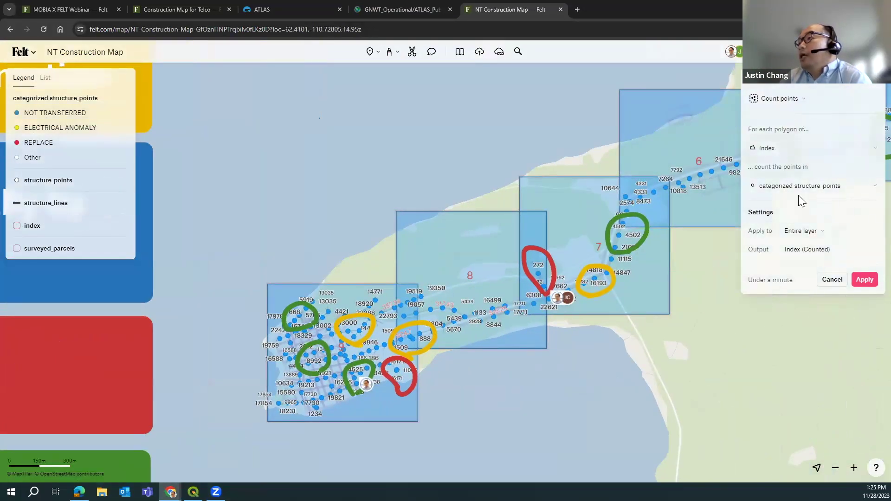
{"action": "left_click", "coordinate": [831, 280]}
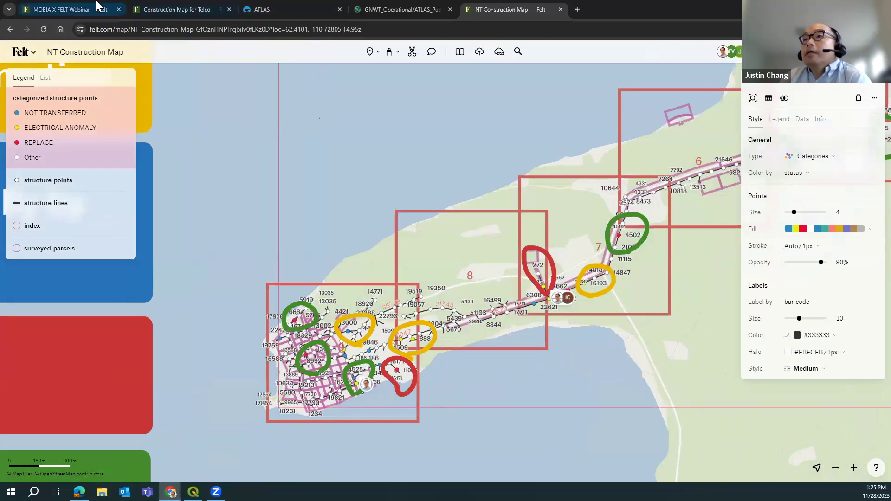
{"action": "left_click", "coordinate": [69, 9]}
{"action": "left_click", "coordinate": [193, 492]}
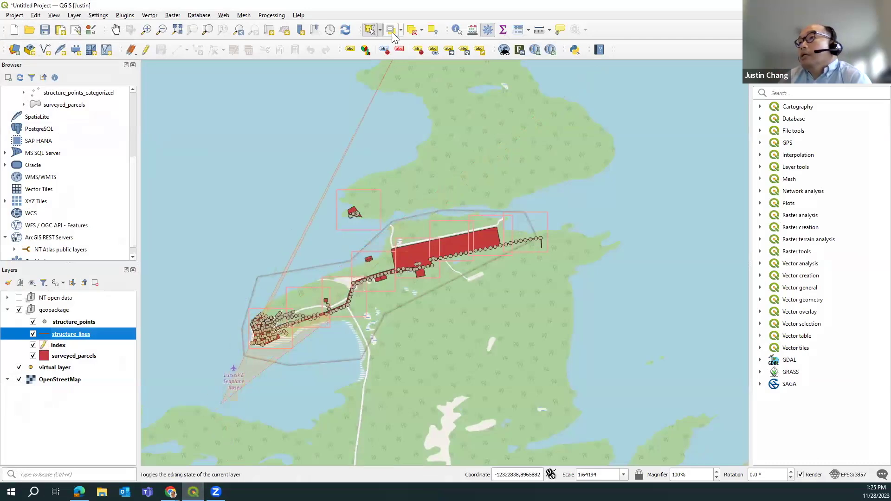
- Reopen Select by Location in QGIS, then return to the MOBIA X FELT Webinar map
{"action": "left_click", "coordinate": [433, 32]}
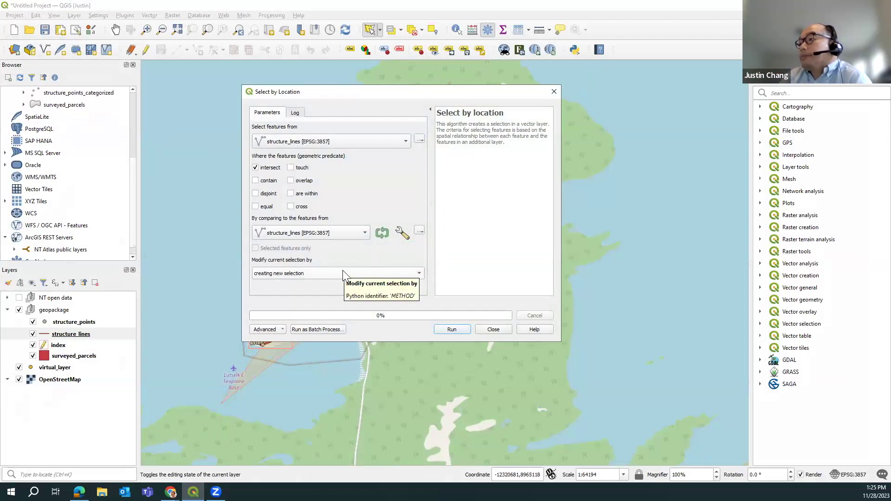
{"action": "left_click", "coordinate": [171, 492]}
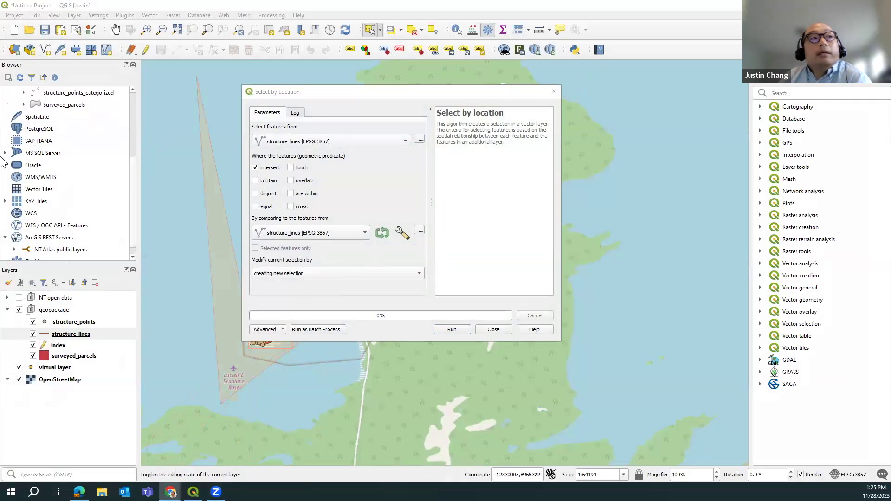
{"action": "key", "text": "alt+Tab"}
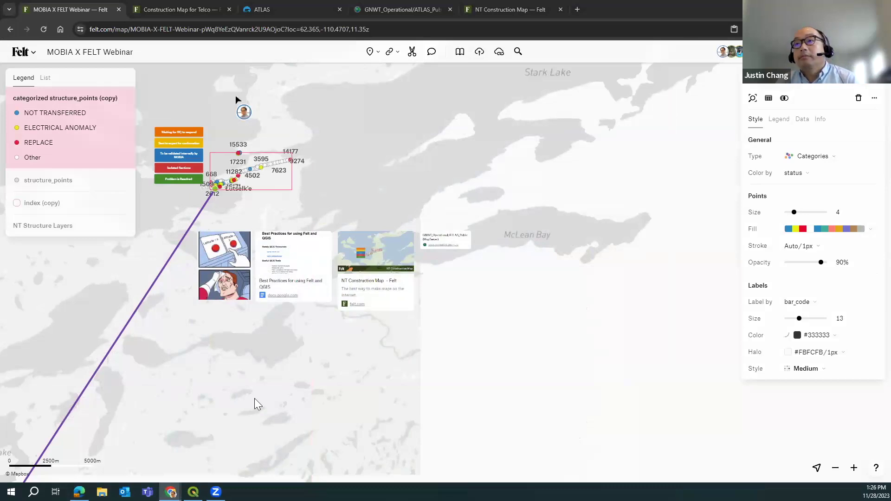
- Move the index (copy) layer below the categorized structure points group in the Legend
{"action": "left_click", "coordinate": [103, 288]}
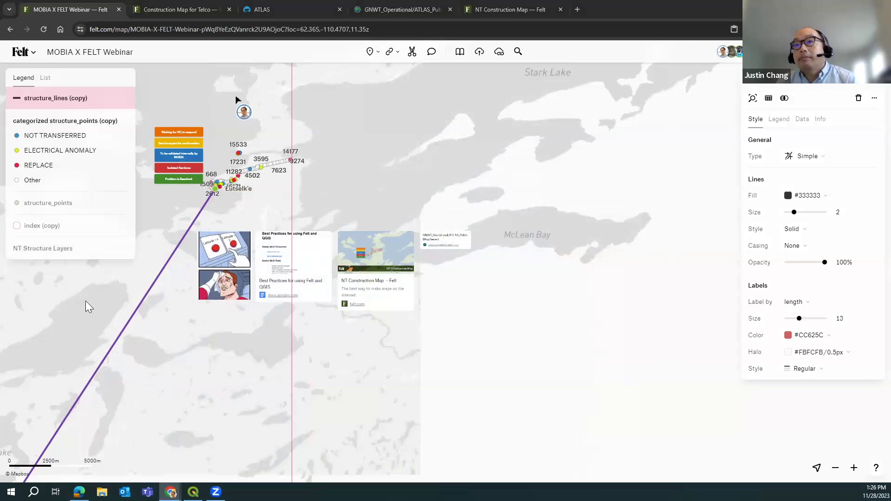
{"action": "left_click", "coordinate": [68, 296]}
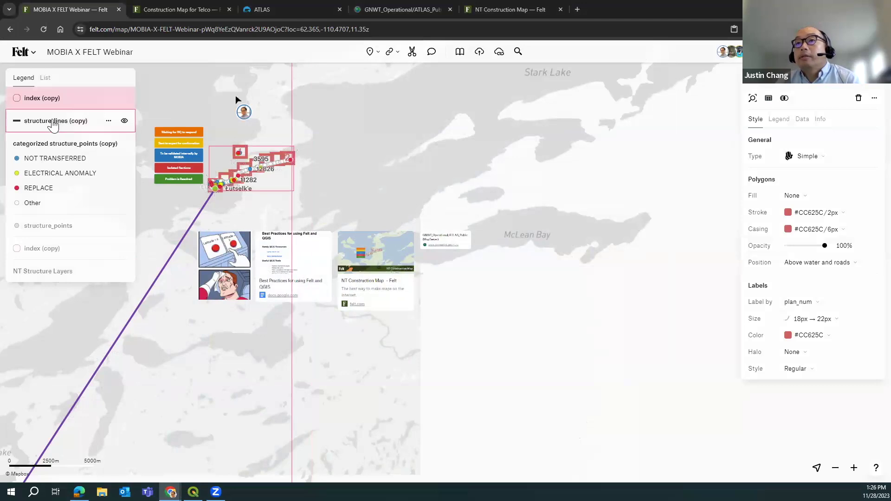
{"action": "left_click_drag", "start_coordinate": [54, 96], "coordinate": [76, 225]}
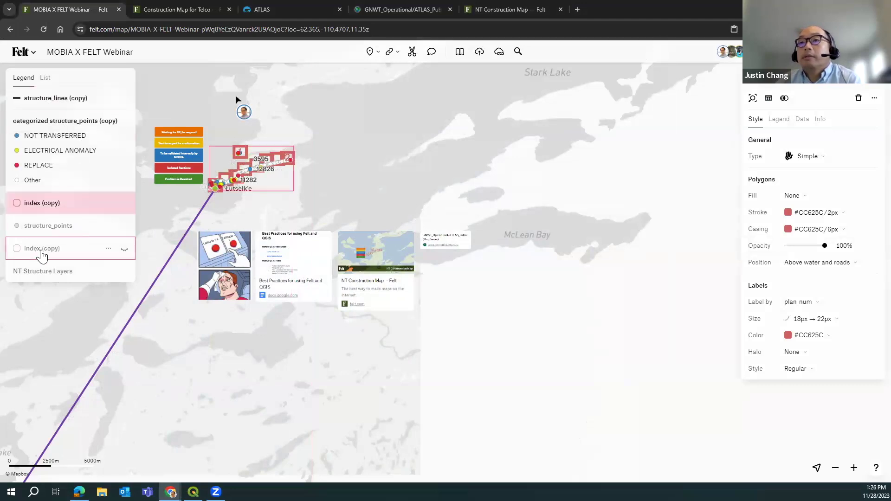
- Delete the duplicate index (copy) layer and select structure_points
{"action": "left_click", "coordinate": [106, 249]}
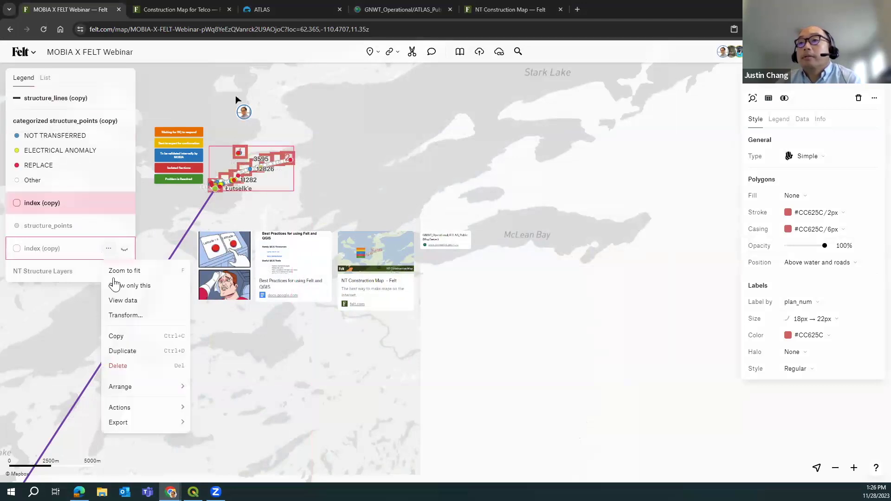
{"action": "left_click", "coordinate": [120, 364]}
{"action": "left_click", "coordinate": [59, 225]}
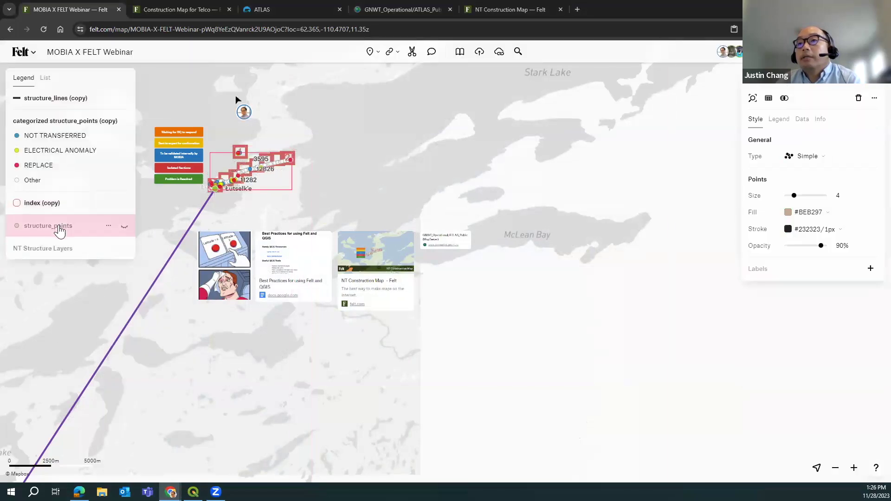
{"action": "scroll", "coordinate": [239, 158], "scroll_direction": "up", "scroll_amount": 2}
- Move structure_lines (copy) beneath the categorized structure_points (copy) in the Legend
{"action": "scroll", "coordinate": [242, 160], "scroll_direction": "up", "scroll_amount": 2}
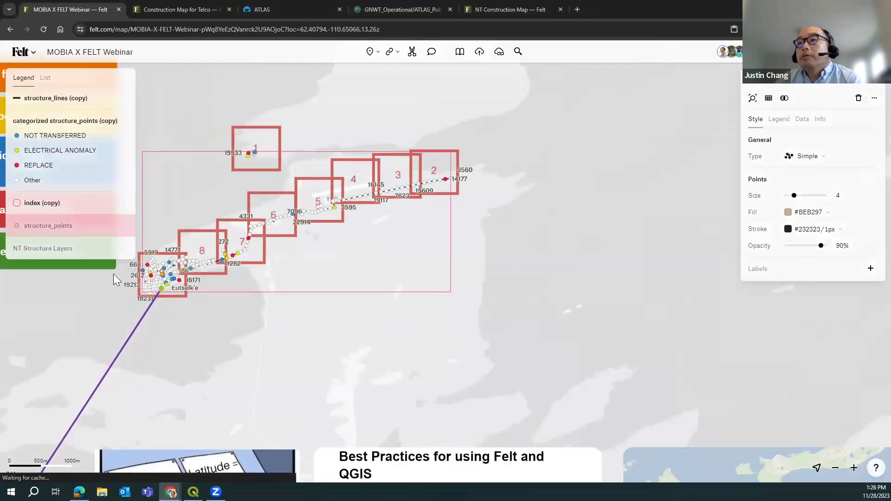
{"action": "scroll", "coordinate": [113, 274], "scroll_direction": "up", "scroll_amount": 3}
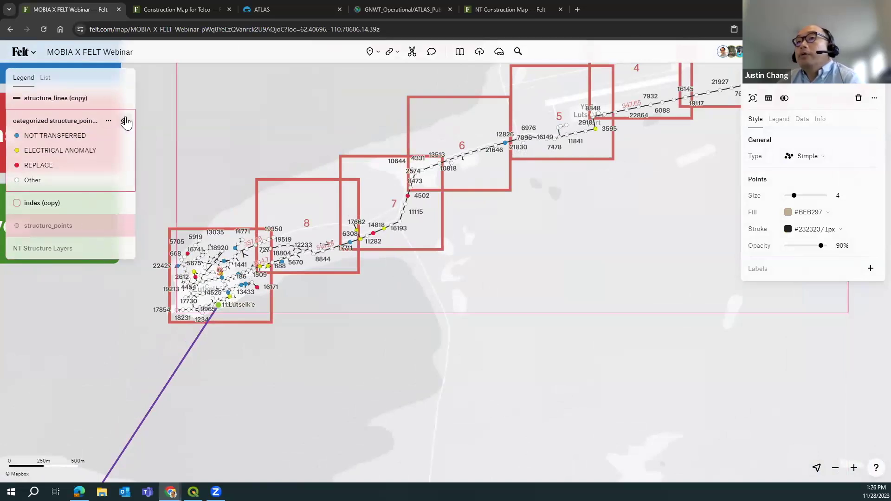
{"action": "left_click_drag", "start_coordinate": [71, 98], "coordinate": [80, 203]}
{"action": "scroll", "coordinate": [326, 282], "scroll_direction": "down", "scroll_amount": 5}
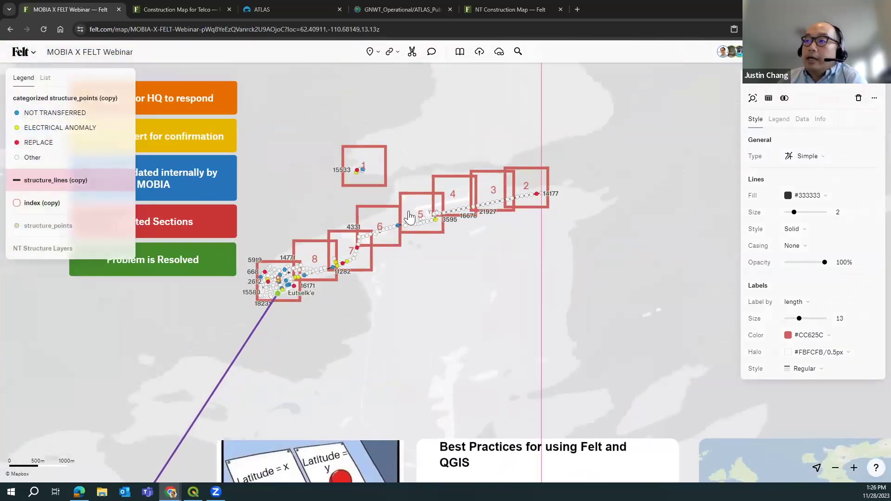
{"action": "scroll", "coordinate": [280, 256], "scroll_direction": "up", "scroll_amount": 5}
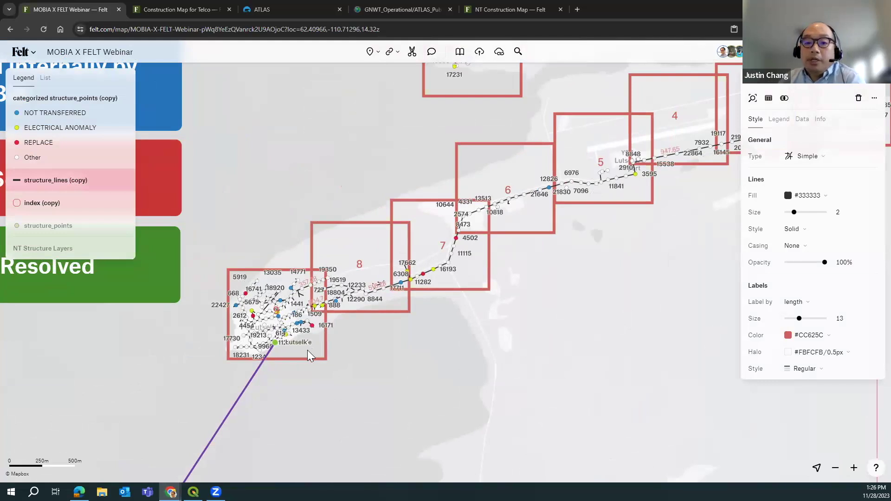
{"action": "scroll", "coordinate": [352, 342], "scroll_direction": "down", "scroll_amount": 5}
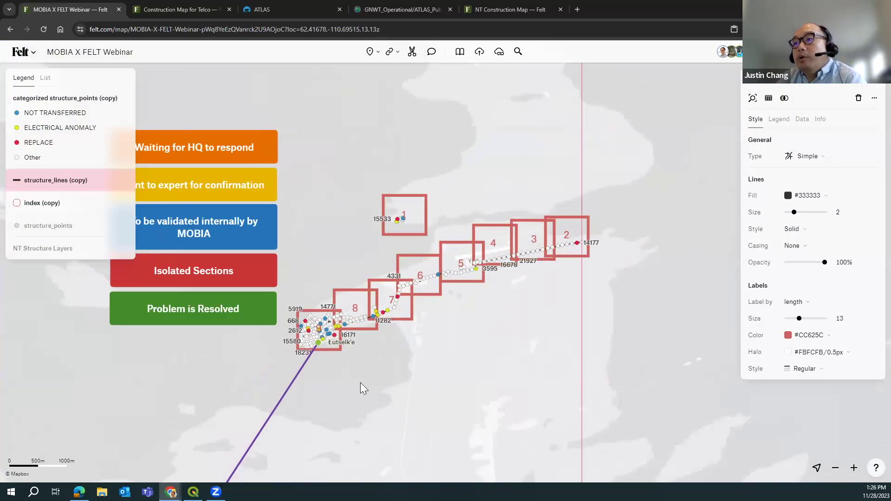
- Pan and zoom the map to review index boxes 1–8 and the status cards
{"action": "left_click_drag", "start_coordinate": [377, 336], "coordinate": [365, 377]}
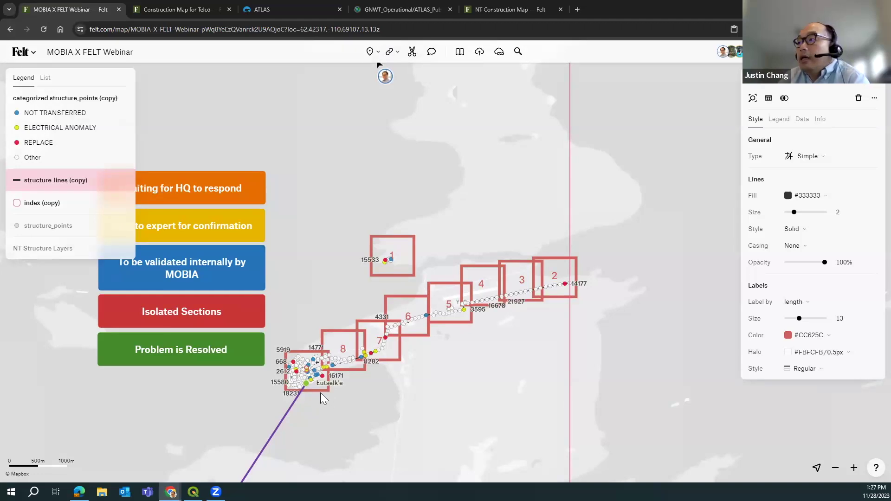
{"action": "left_click", "coordinate": [585, 292]}
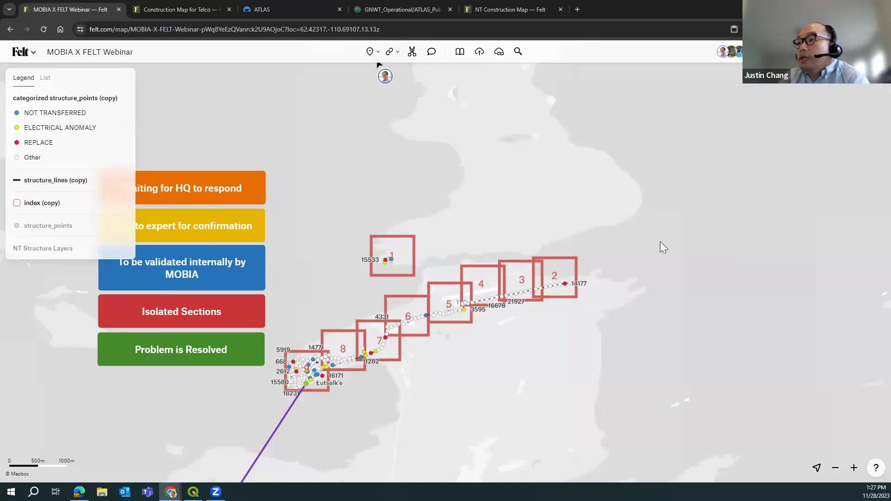
{"action": "scroll", "coordinate": [308, 384], "scroll_direction": "up", "scroll_amount": 5}
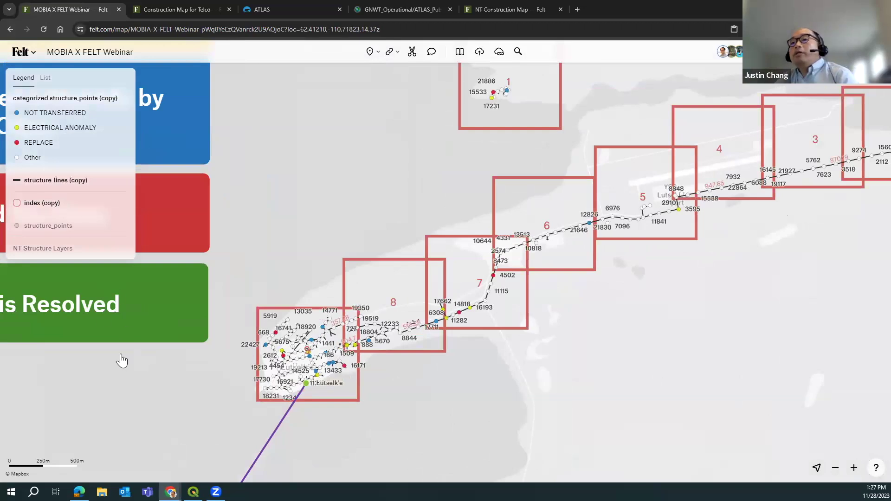
{"action": "scroll", "coordinate": [130, 361], "scroll_direction": "down", "scroll_amount": 5}
{"action": "left_click_drag", "start_coordinate": [105, 387], "coordinate": [248, 391]}
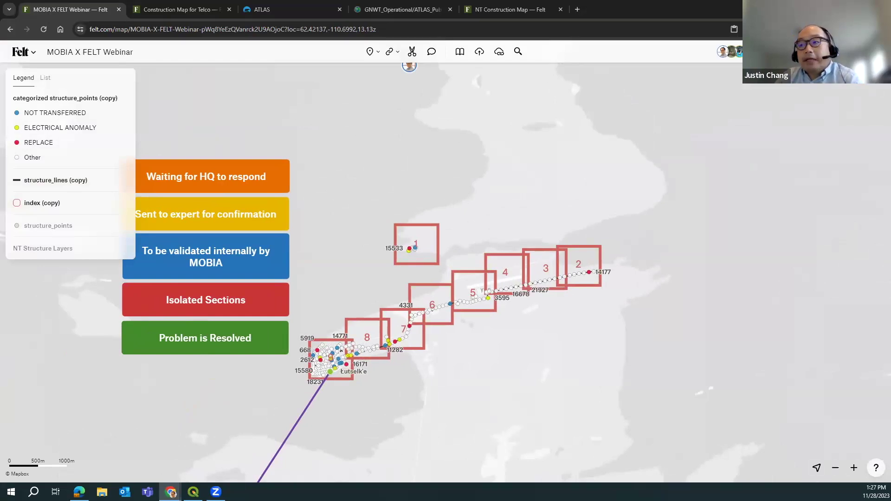
{"action": "scroll", "coordinate": [198, 398], "scroll_direction": "down", "scroll_amount": 3}
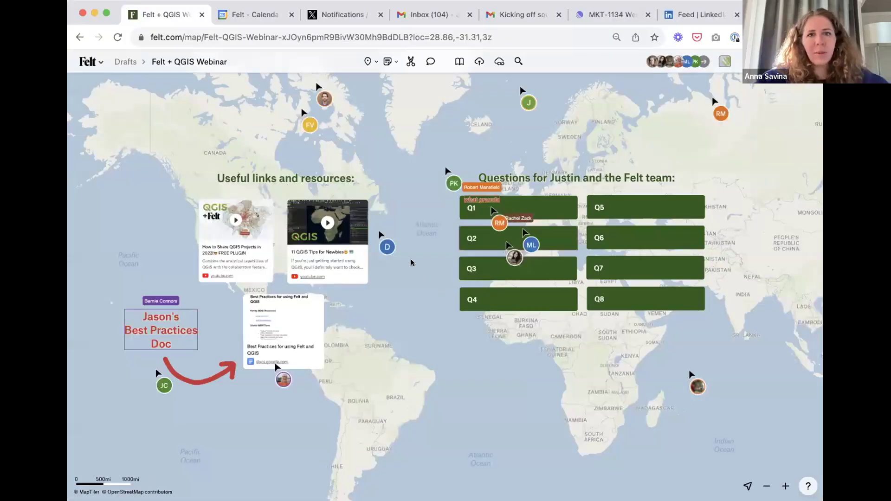
- Pan to the Q1–Q8 question boxes and open the map's Share settings
{"action": "left_click_drag", "start_coordinate": [420, 275], "coordinate": [364, 277]}
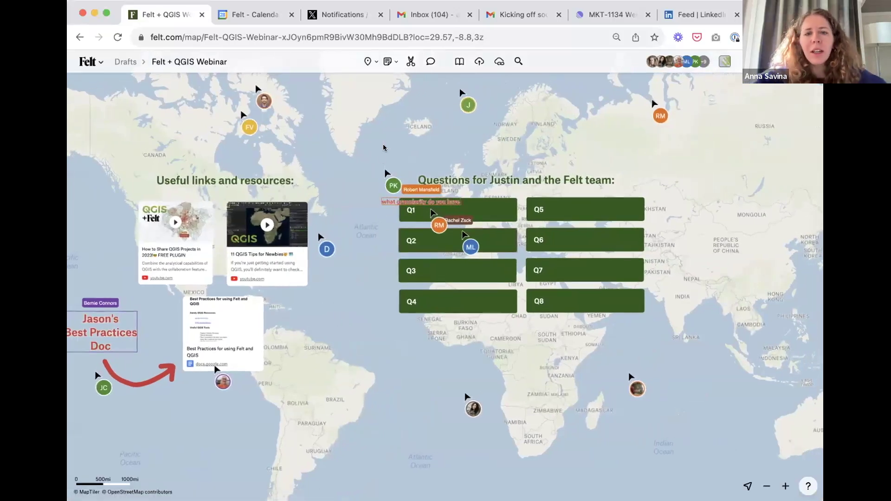
{"action": "left_click_drag", "start_coordinate": [344, 128], "coordinate": [279, 170]}
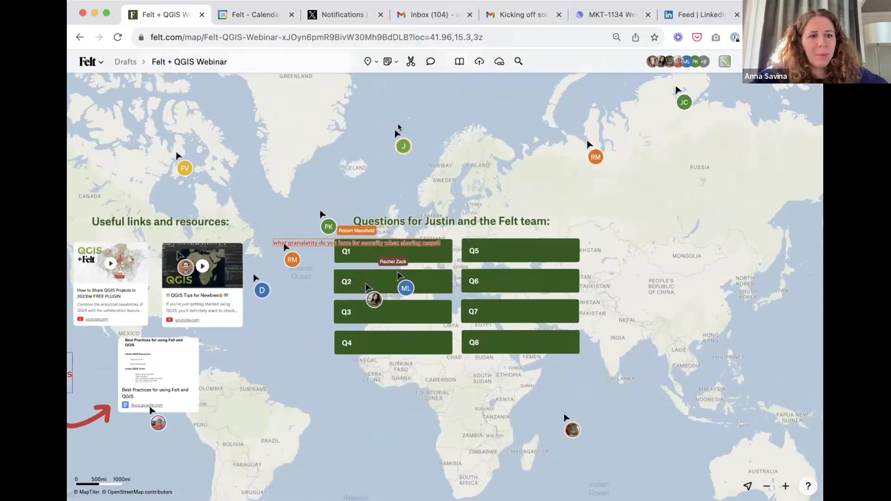
{"action": "left_click_drag", "start_coordinate": [575, 91], "coordinate": [578, 91]}
{"action": "scroll", "coordinate": [578, 91], "scroll_direction": "left", "scroll_amount": 5}
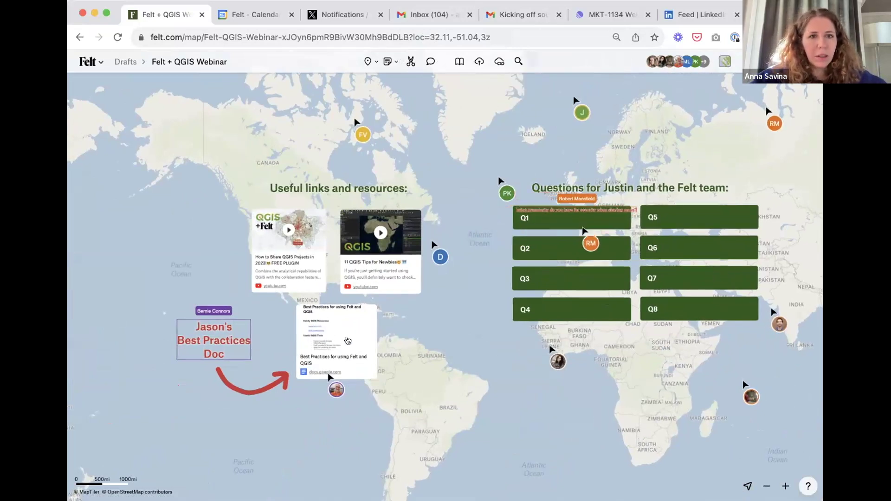
{"action": "scroll", "coordinate": [347, 342], "scroll_direction": "up", "scroll_amount": 2}
{"action": "scroll", "coordinate": [327, 320], "scroll_direction": "up", "scroll_amount": 5}
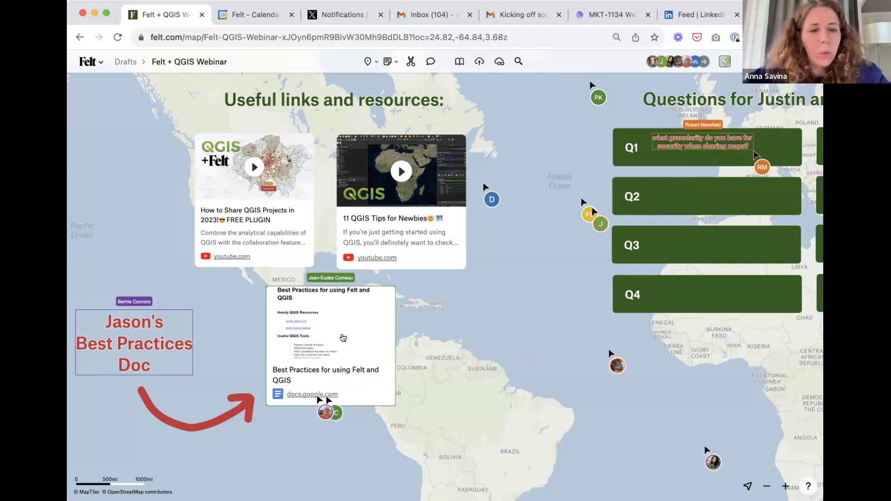
{"action": "scroll", "coordinate": [316, 348], "scroll_direction": "right", "scroll_amount": 5}
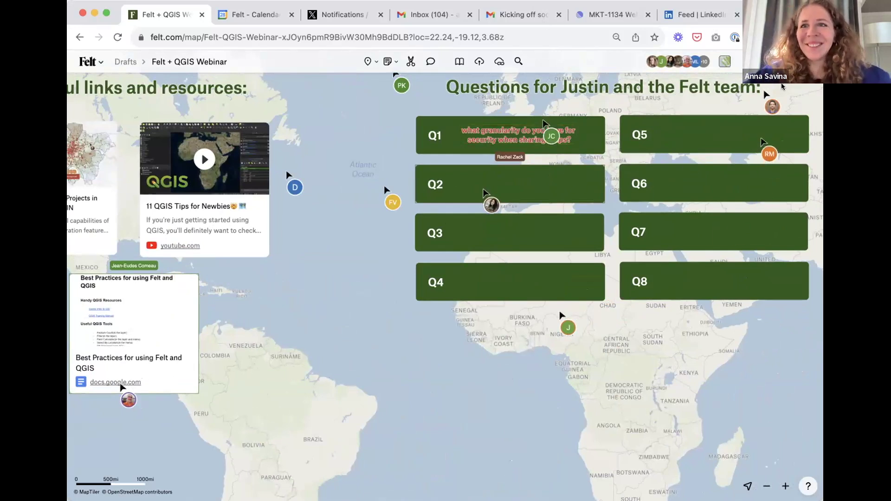
{"action": "left_click", "coordinate": [761, 61]}
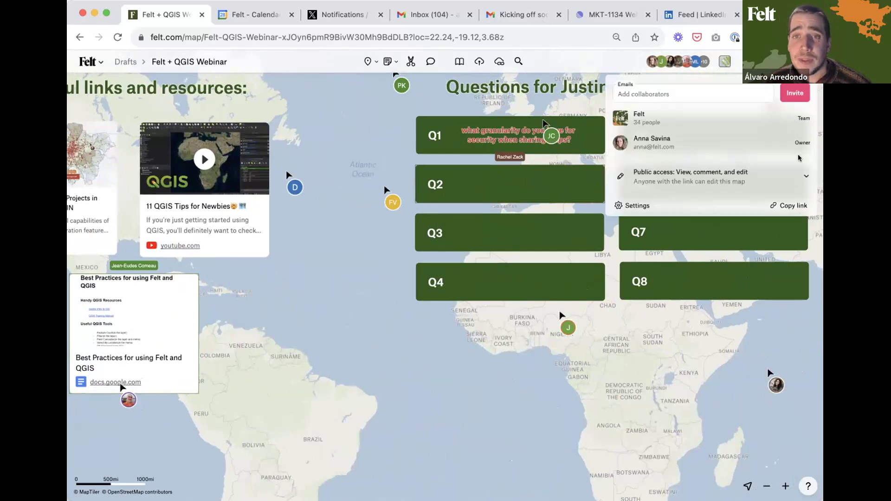
- Review public link access, then invite the collaborator's e-mail with Viewer role
{"action": "left_click", "coordinate": [800, 177]}
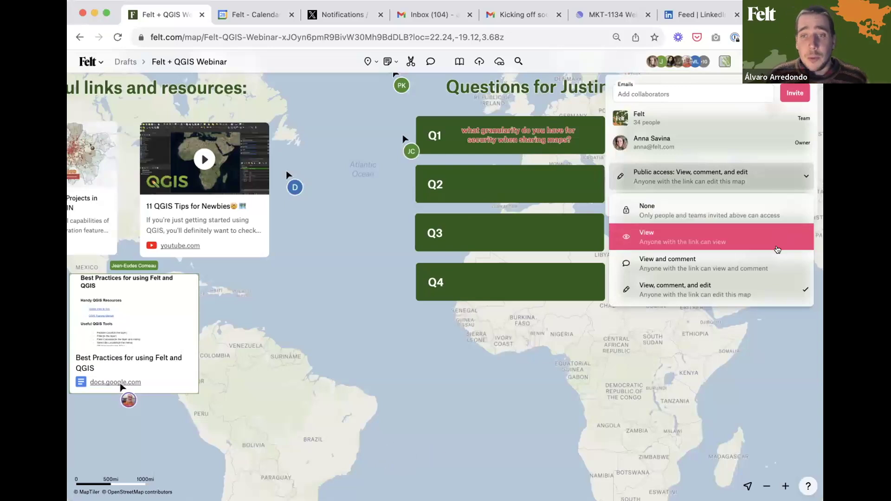
{"action": "left_click", "coordinate": [706, 88]}
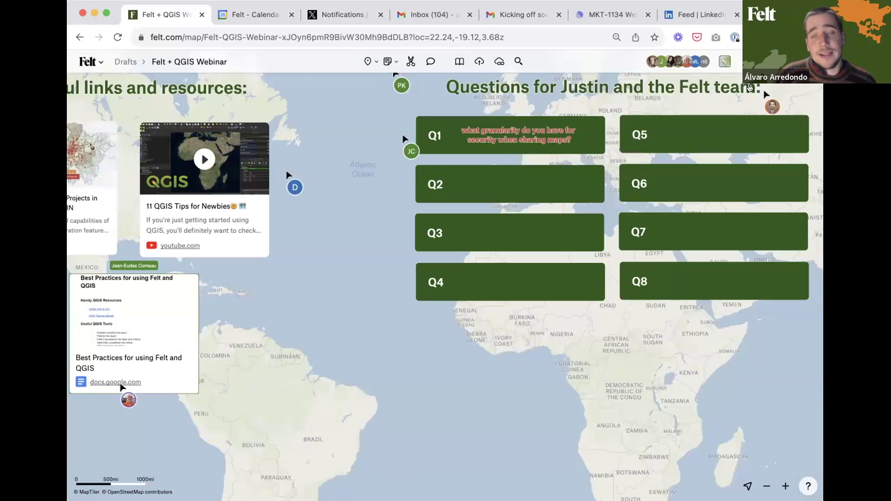
{"action": "left_click", "coordinate": [761, 61]}
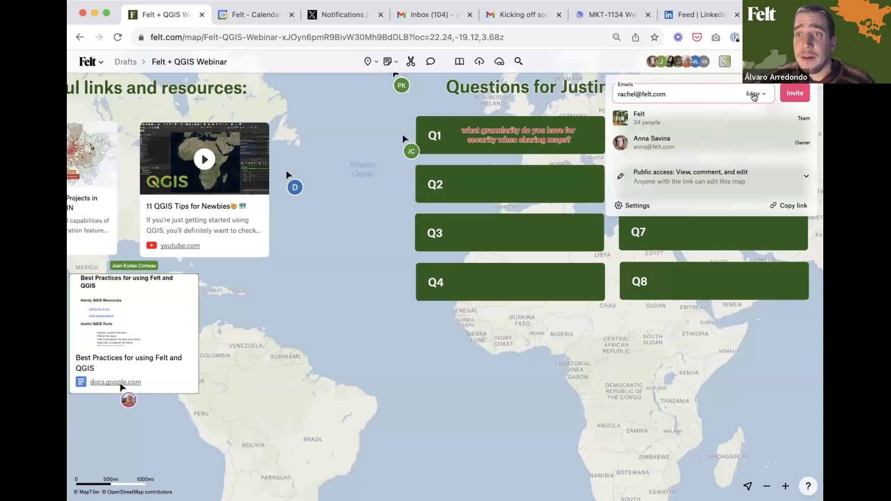
{"action": "left_click", "coordinate": [754, 96]}
{"action": "left_click", "coordinate": [758, 130]}
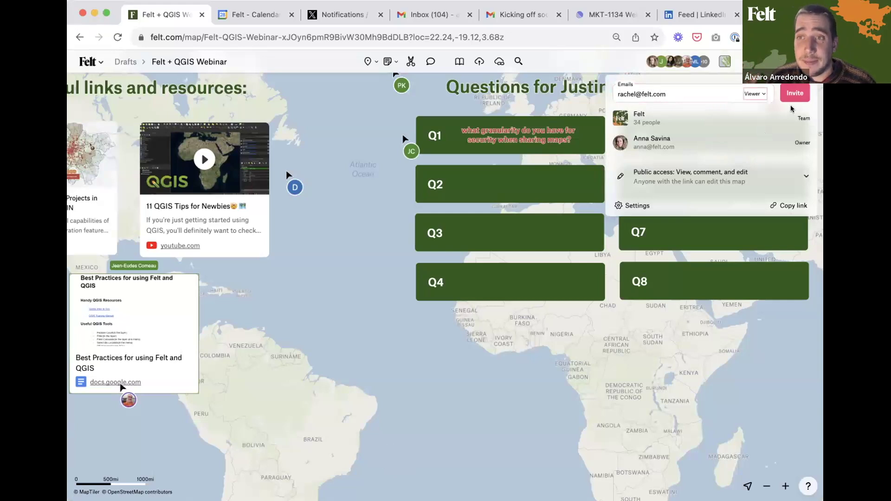
{"action": "left_click", "coordinate": [794, 95]}
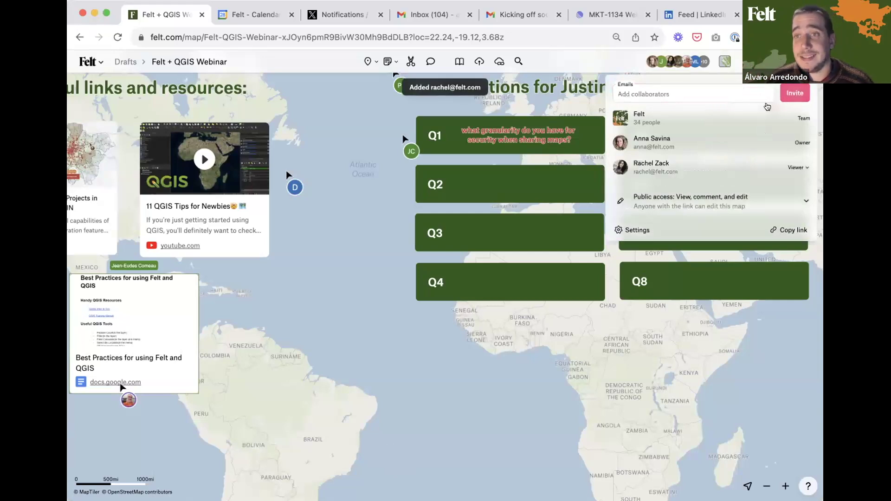
{"action": "left_click", "coordinate": [484, 336]}
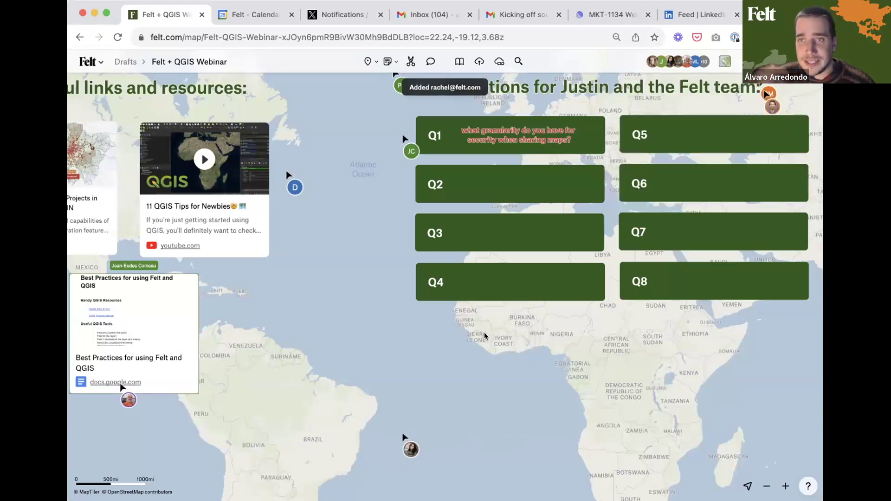
{"action": "scroll", "coordinate": [504, 192], "scroll_direction": "down", "scroll_amount": 3}
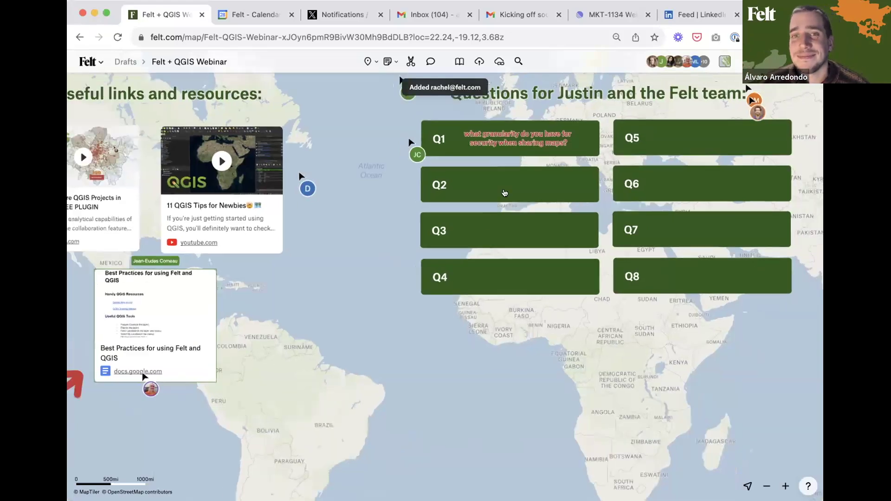
{"action": "scroll", "coordinate": [489, 308], "scroll_direction": "down", "scroll_amount": 3}
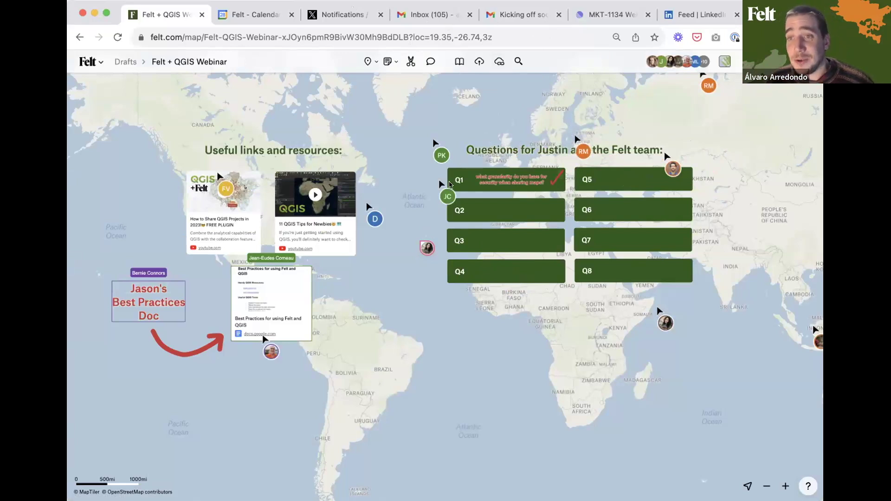
{"action": "scroll", "coordinate": [391, 322], "scroll_direction": "down", "scroll_amount": 2}
{"action": "scroll", "coordinate": [392, 322], "scroll_direction": "up", "scroll_amount": 5}
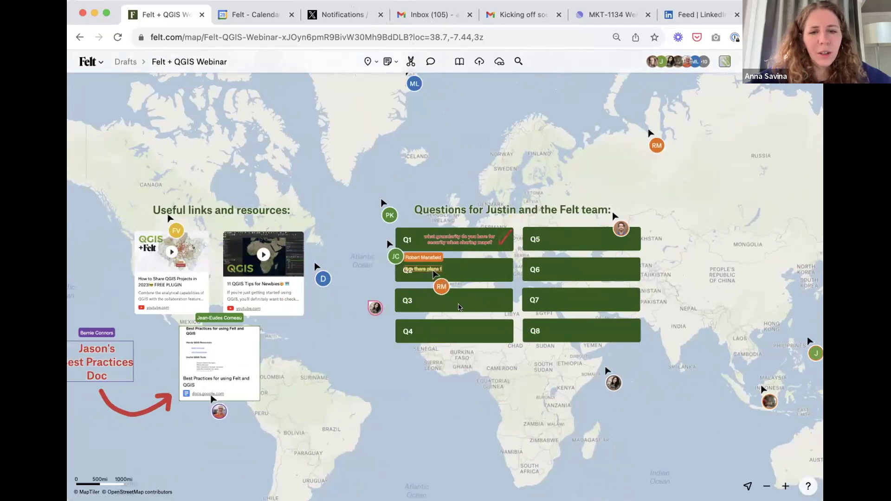
- Paste the front-end question into Q3 and space the Q3 and Q4 notes apart
{"action": "double_click", "coordinate": [459, 307]}
{"action": "type", "text": "Is felt.com front end proprietary? Is it extendable through API?"}
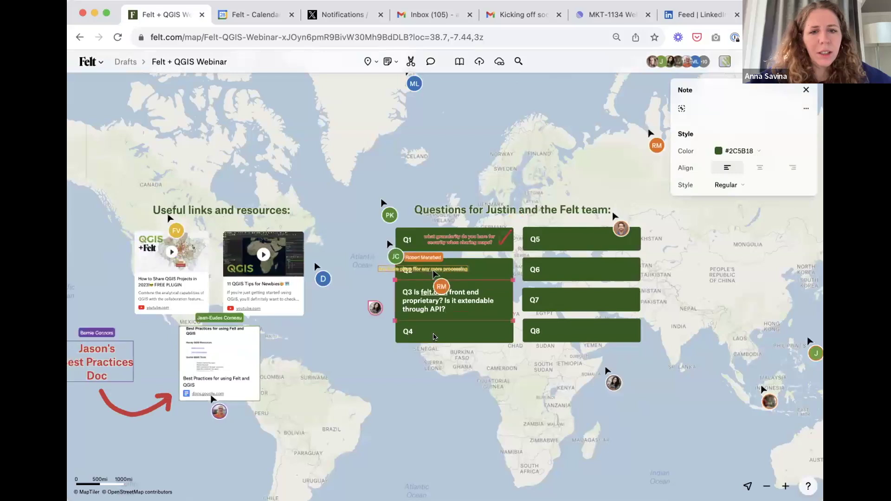
{"action": "key", "text": "Escape"}
{"action": "left_click_drag", "start_coordinate": [435, 338], "coordinate": [437, 358]}
{"action": "left_click_drag", "start_coordinate": [425, 307], "coordinate": [425, 317]}
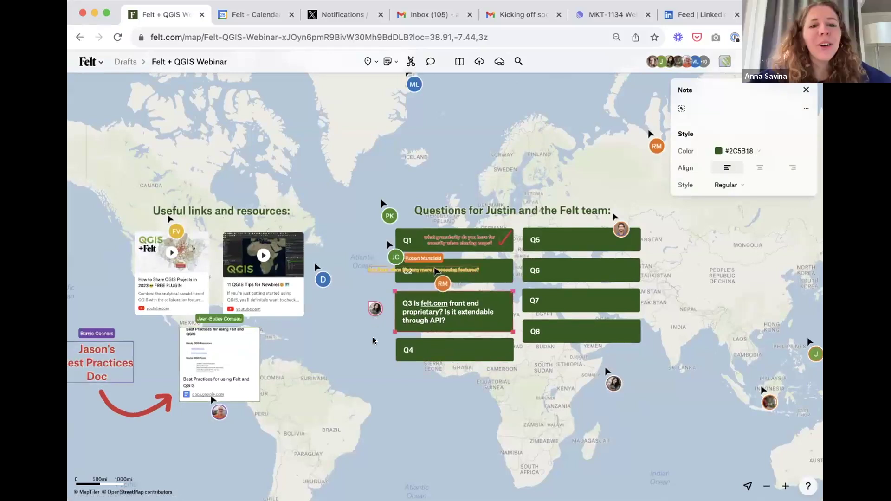
{"action": "key", "text": "Escape"}
- Paste "Is there any feature to add annotation layer?" into Q4
{"action": "scroll", "coordinate": [496, 275], "scroll_direction": "up", "scroll_amount": 5}
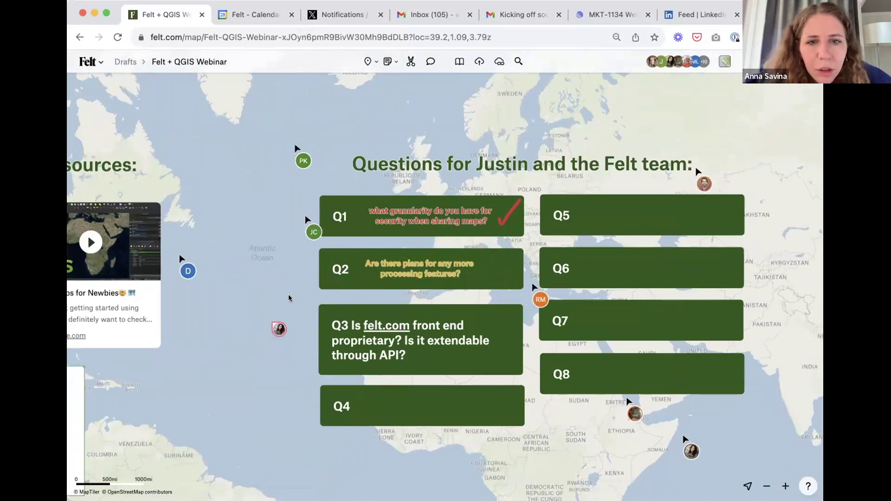
{"action": "scroll", "coordinate": [296, 272], "scroll_direction": "down", "scroll_amount": 3}
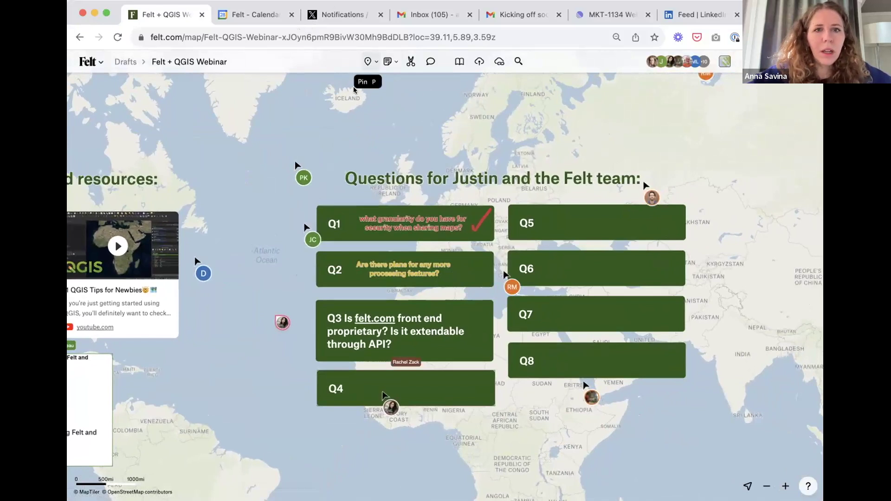
{"action": "left_click", "coordinate": [393, 388]}
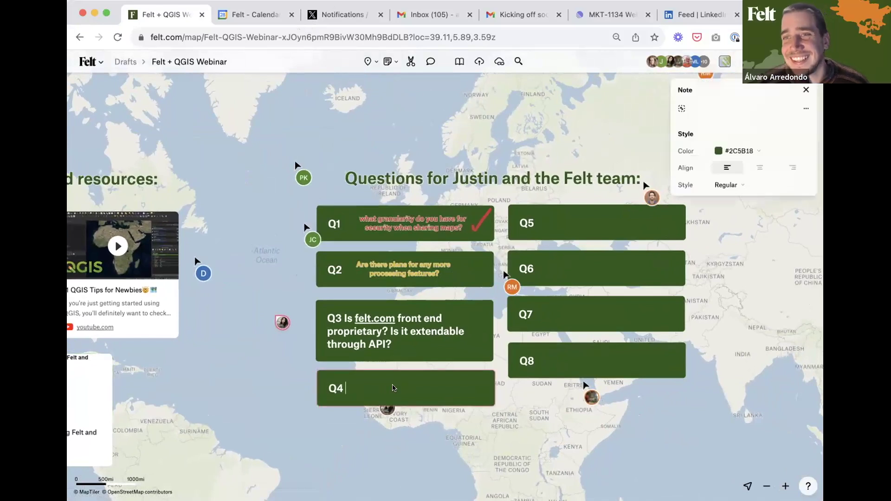
{"action": "type", "text": "Is there any feature to add annotation layer?"}
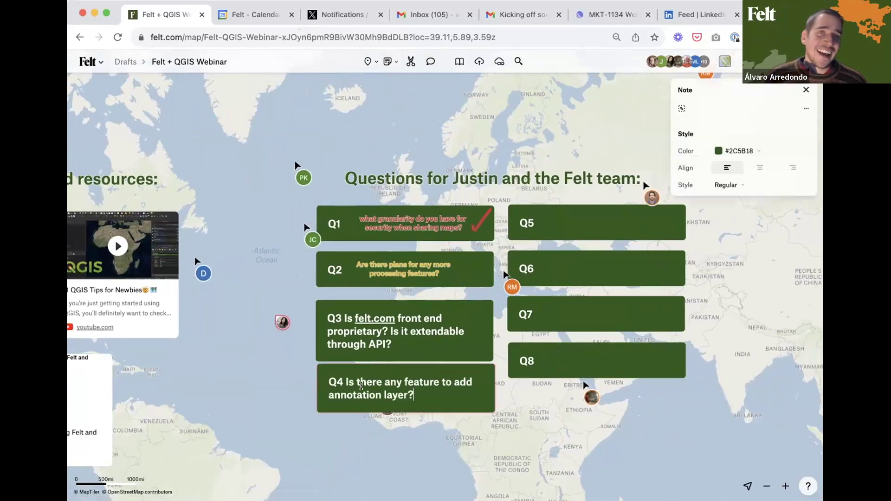
{"action": "key", "text": "Escape"}
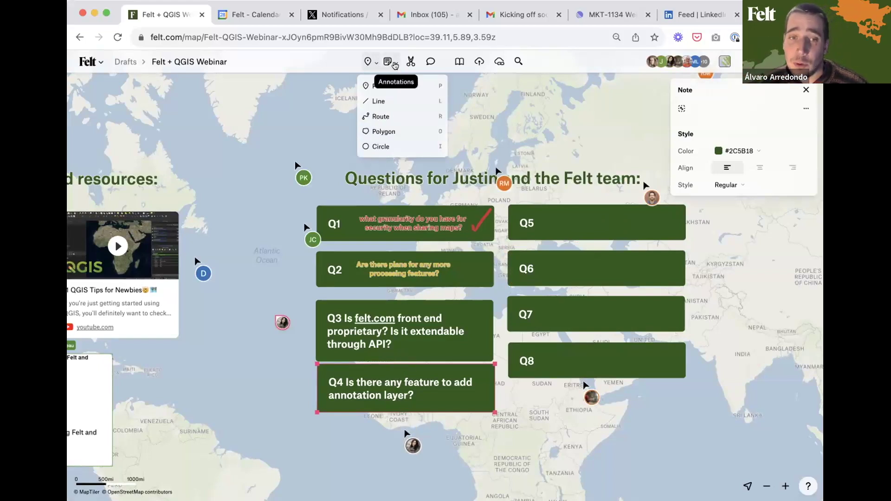
- Choose the red Marker and draw check marks on the Q2 and Q3 notes
{"action": "left_click", "coordinate": [395, 65]}
{"action": "left_click", "coordinate": [402, 86]}
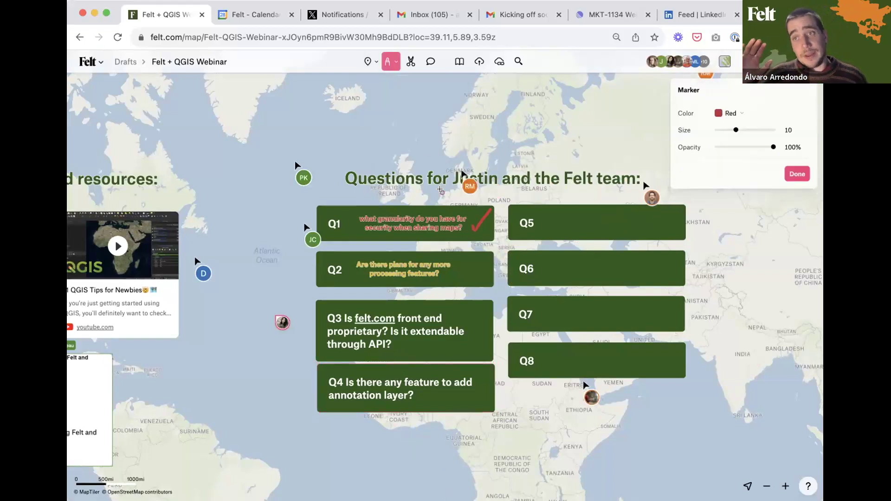
{"action": "mouse_move", "coordinate": [473, 255]}
{"action": "left_mouse_down"}
{"action": "mouse_move", "coordinate": [473, 275]}
{"action": "mouse_move", "coordinate": [486, 244]}
{"action": "left_mouse_up"}
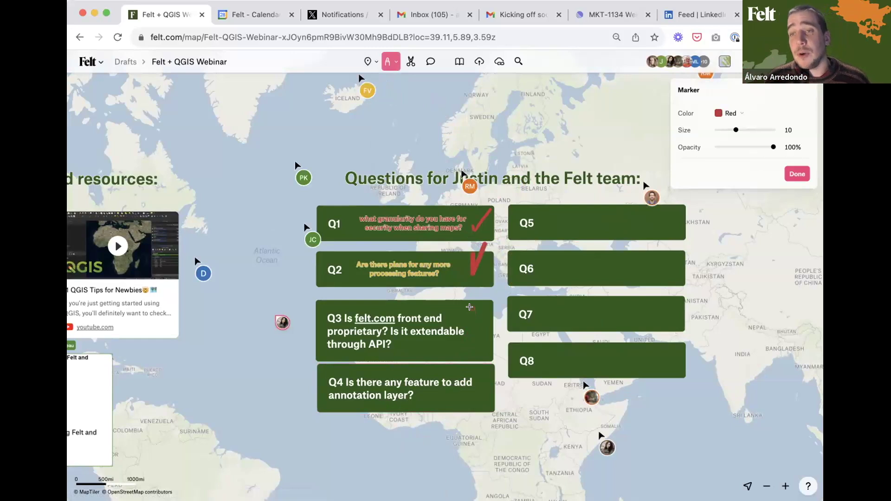
{"action": "left_click_drag", "start_coordinate": [472, 335], "coordinate": [485, 306]}
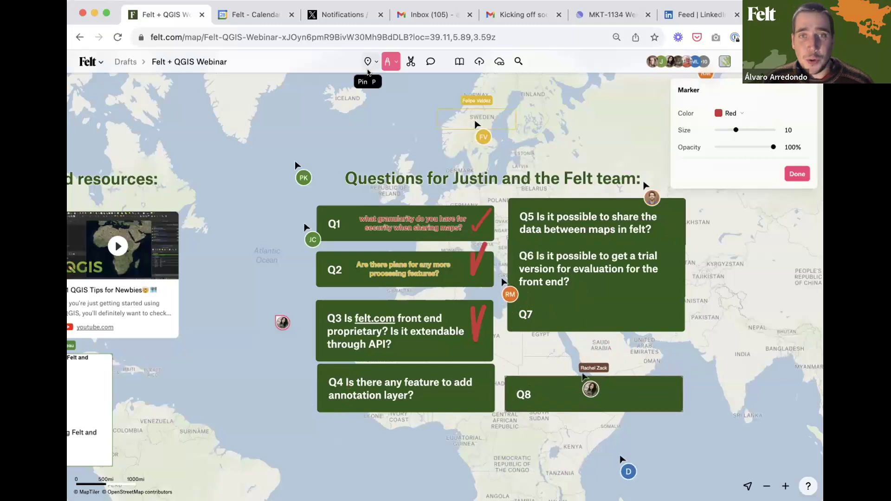
{"action": "scroll", "coordinate": [435, 245], "scroll_direction": "up", "scroll_amount": 2}
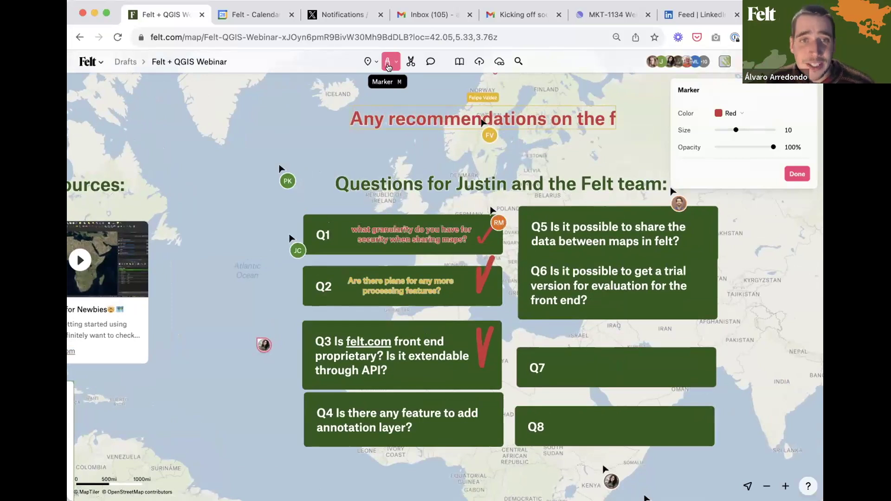
{"action": "left_click", "coordinate": [389, 65]}
{"action": "left_click", "coordinate": [395, 63]}
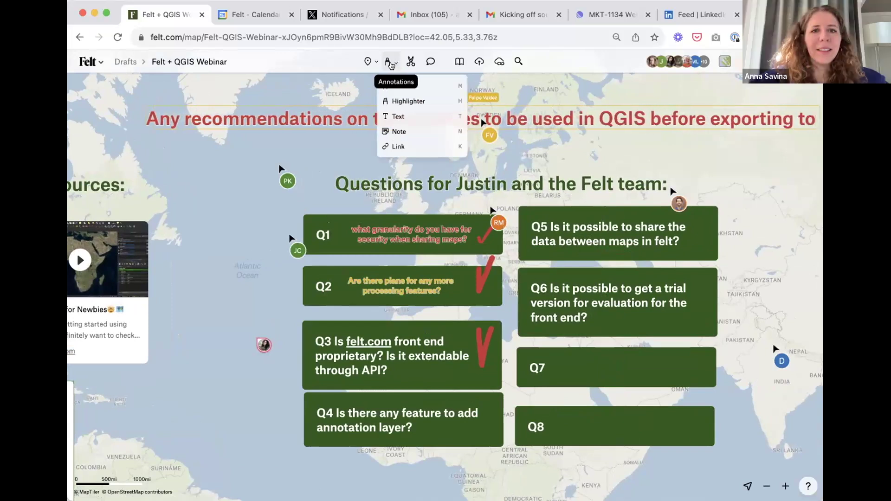
- Reselect the red Marker and draw check marks beside Q4 and on Q5
{"action": "left_click", "coordinate": [391, 65]}
{"action": "left_click", "coordinate": [392, 65]}
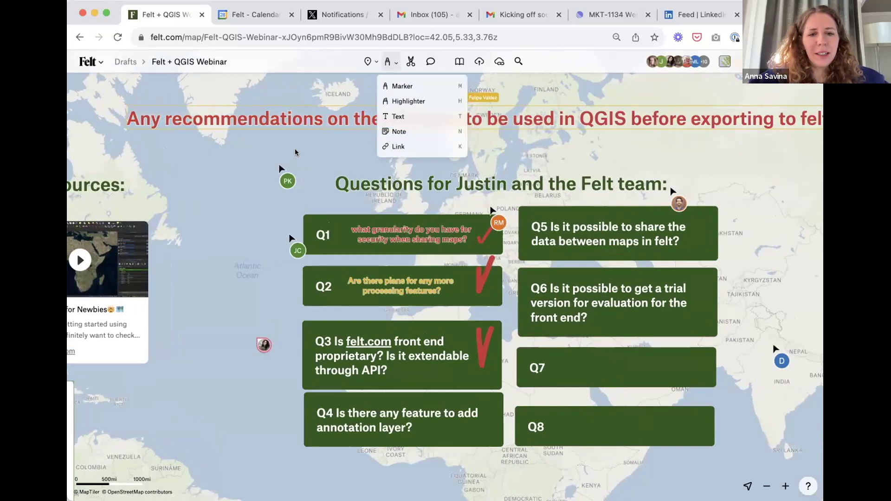
{"action": "left_click", "coordinate": [389, 131]}
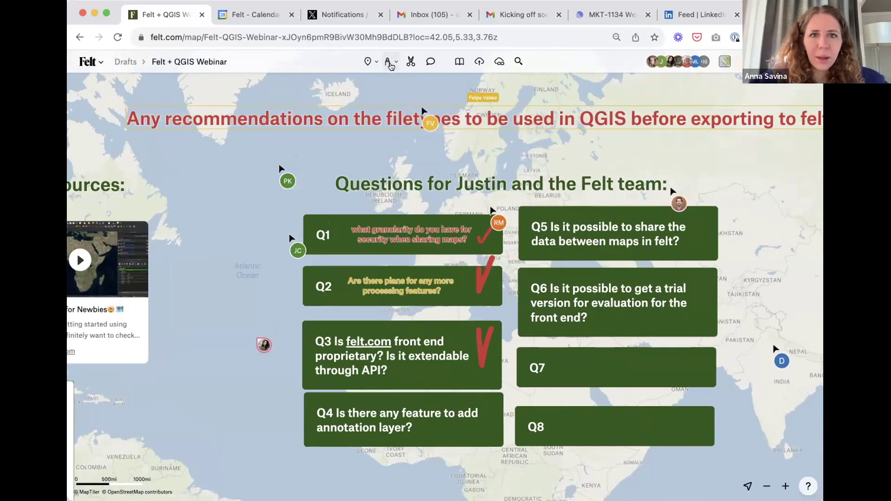
{"action": "left_click", "coordinate": [392, 65]}
{"action": "left_click", "coordinate": [399, 86]}
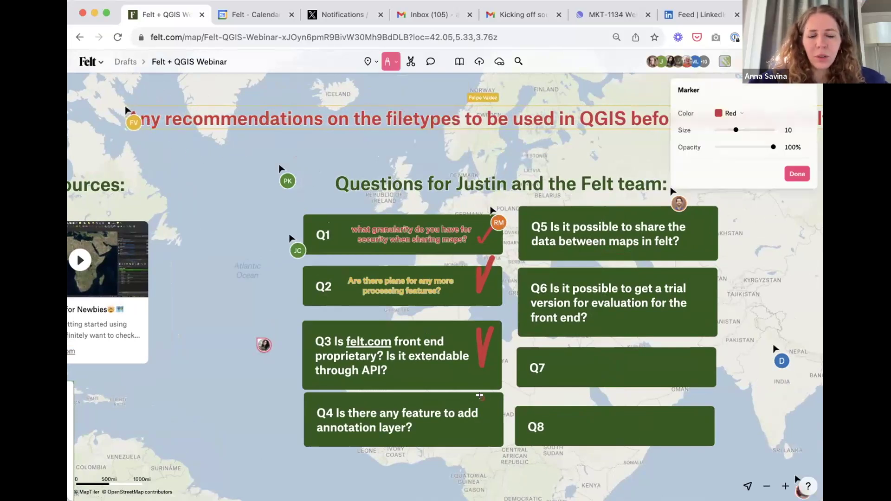
{"action": "left_click_drag", "start_coordinate": [480, 395], "coordinate": [498, 379]}
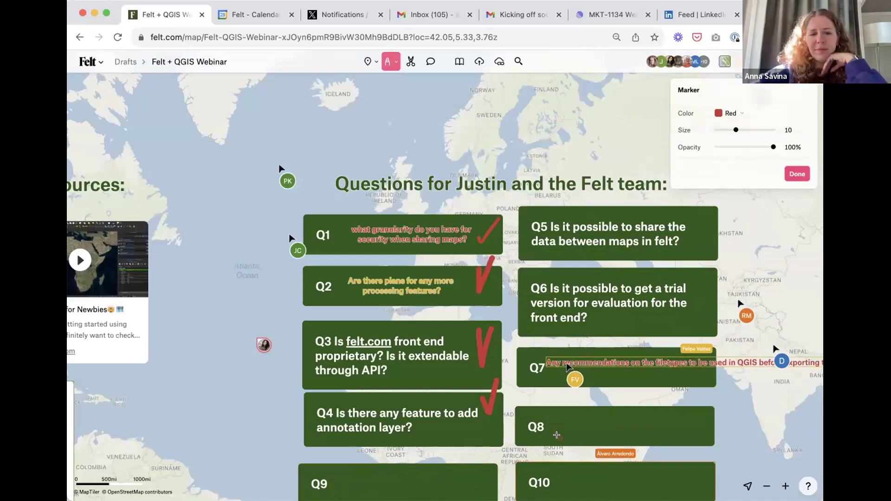
{"action": "scroll", "coordinate": [548, 411], "scroll_direction": "down", "scroll_amount": 3}
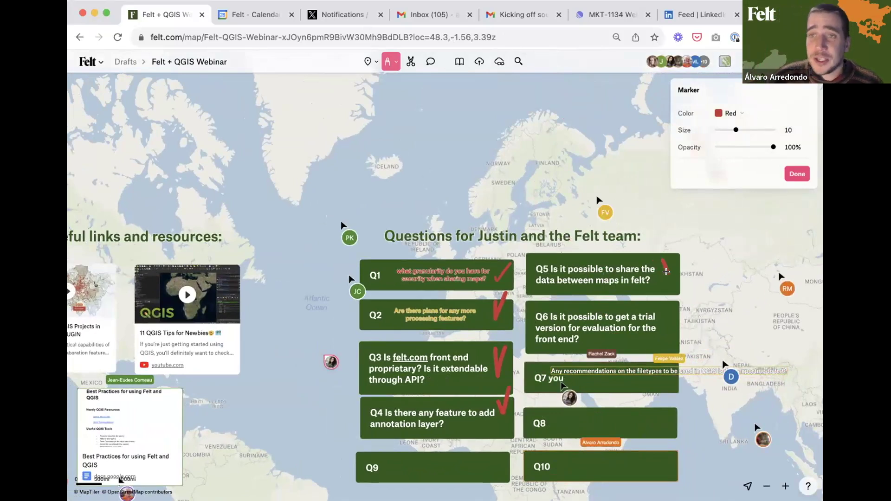
{"action": "left_click_drag", "start_coordinate": [662, 262], "coordinate": [677, 248]}
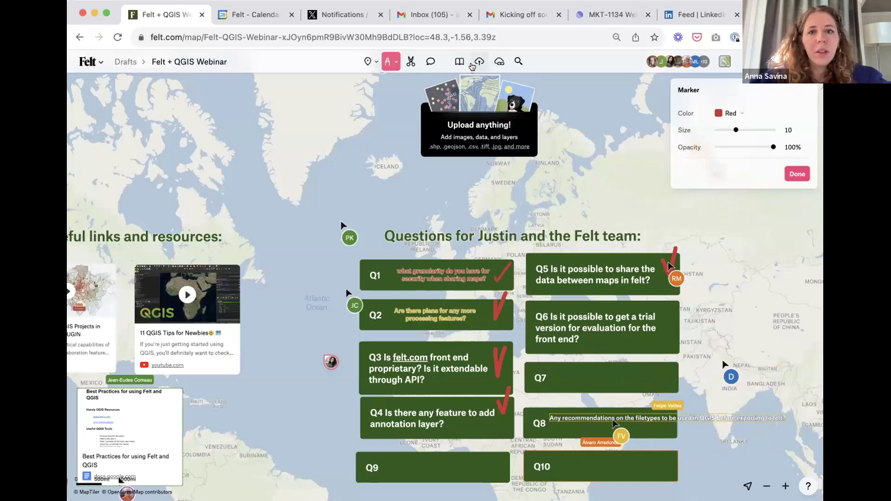
{"action": "left_click", "coordinate": [471, 124]}
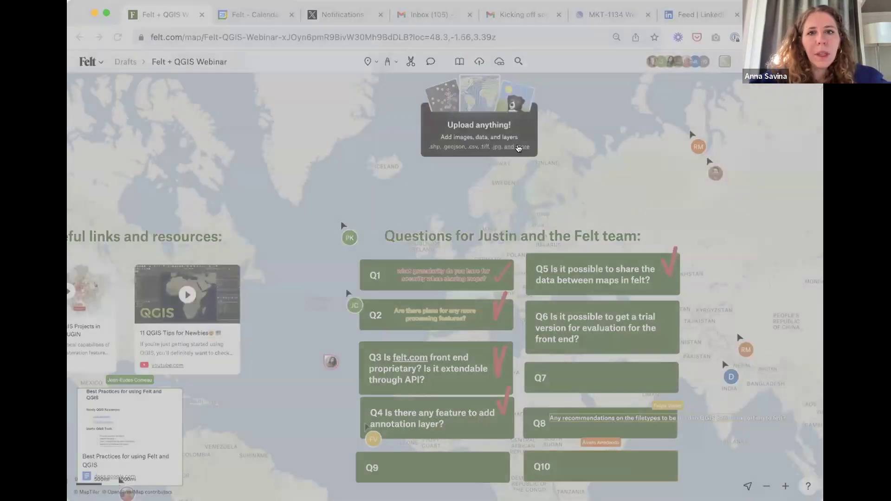
{"action": "left_click", "coordinate": [480, 65]}
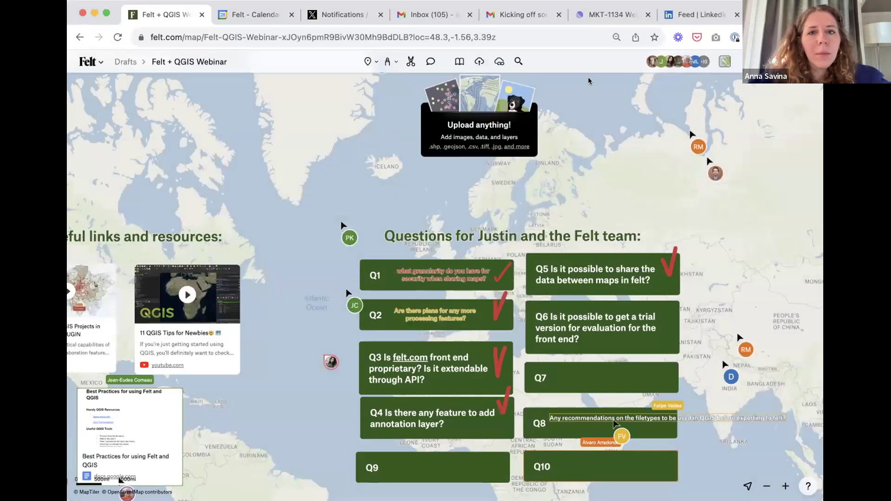
{"action": "left_click", "coordinate": [458, 62]}
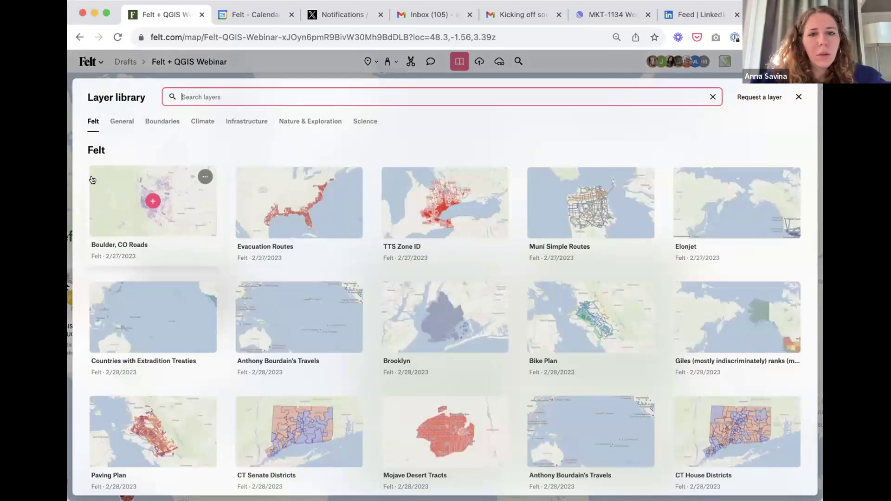
{"action": "scroll", "coordinate": [753, 273], "scroll_direction": "down", "scroll_amount": 9}
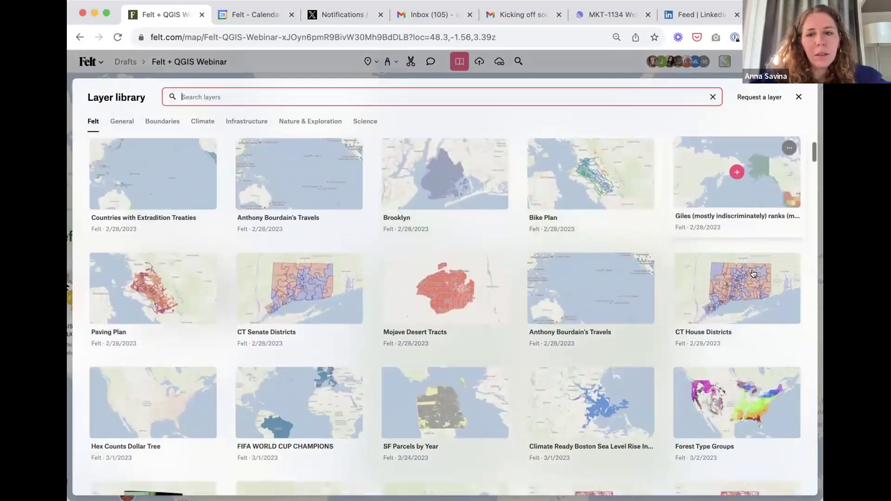
{"action": "scroll", "coordinate": [764, 293], "scroll_direction": "down", "scroll_amount": 6}
{"action": "scroll", "coordinate": [478, 314], "scroll_direction": "down", "scroll_amount": 6}
{"action": "scroll", "coordinate": [478, 314], "scroll_direction": "up", "scroll_amount": 15}
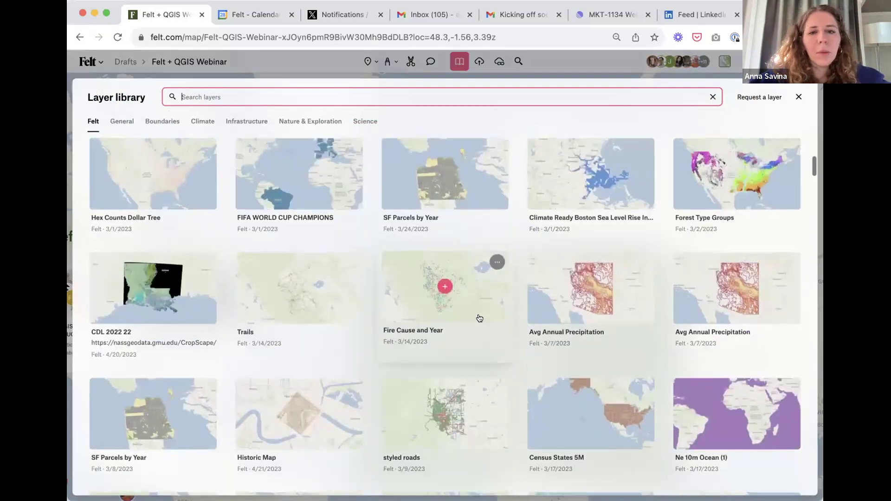
{"action": "scroll", "coordinate": [585, 167], "scroll_direction": "up", "scroll_amount": 3}
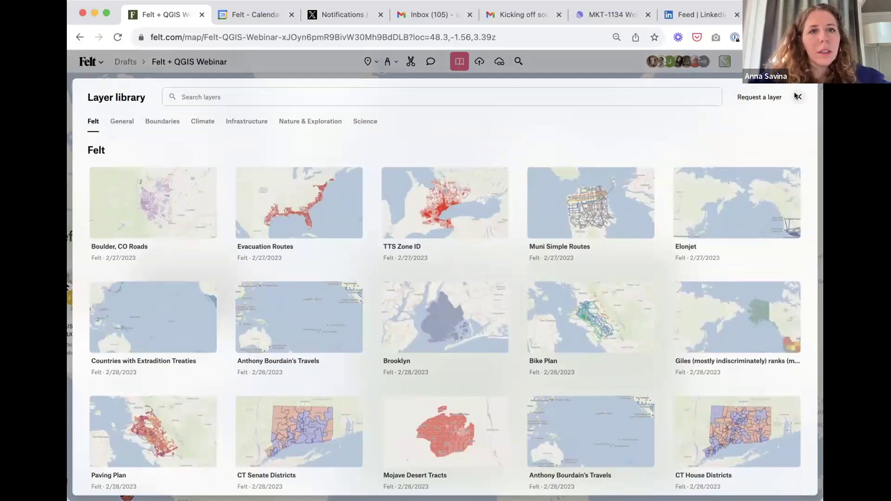
{"action": "left_click", "coordinate": [796, 97]}
{"action": "scroll", "coordinate": [522, 122], "scroll_direction": "up", "scroll_amount": 2}
{"action": "scroll", "coordinate": [522, 122], "scroll_direction": "down", "scroll_amount": 5}
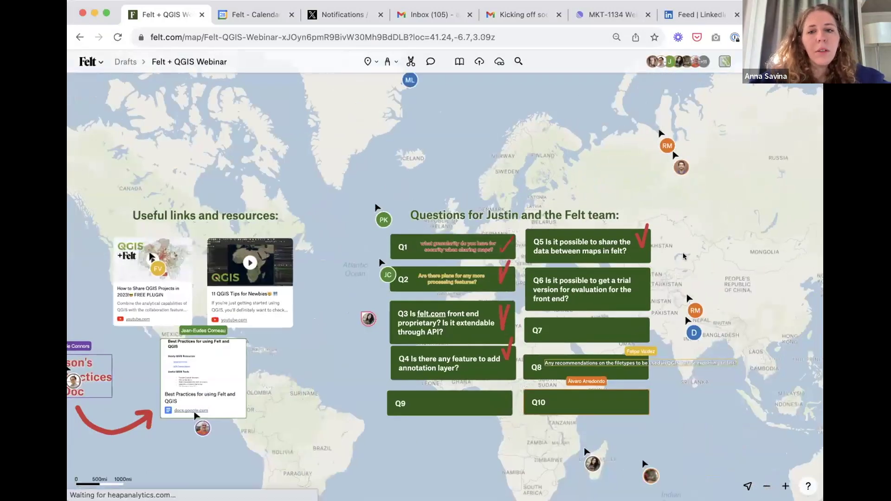
{"action": "left_click_drag", "start_coordinate": [580, 217], "coordinate": [506, 213]}
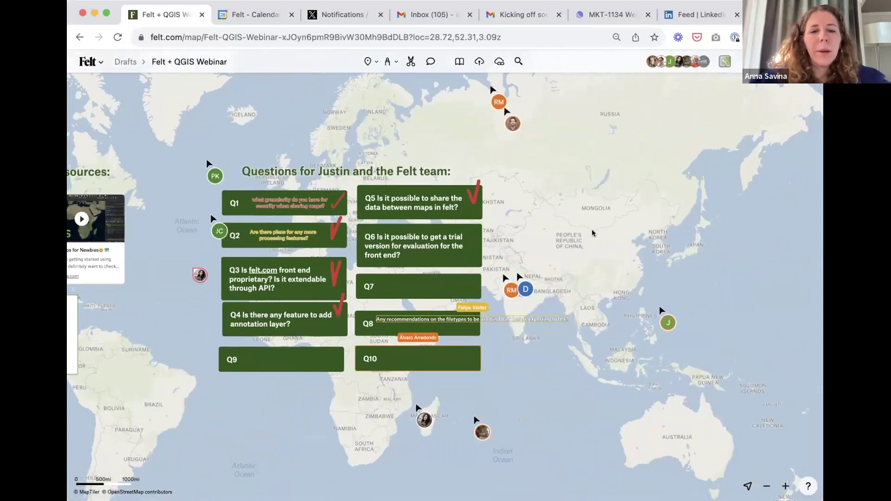
{"action": "scroll", "coordinate": [593, 235], "scroll_direction": "down", "scroll_amount": 1}
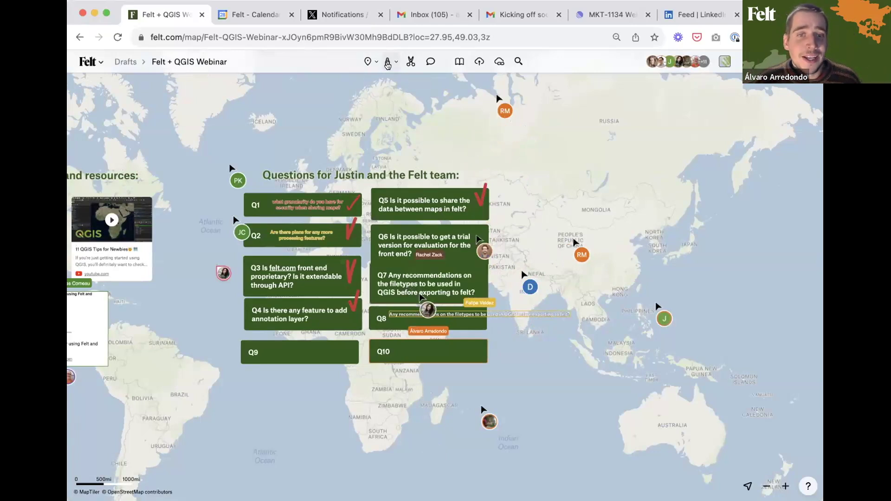
- Switch to the red Marker and draw a check mark on Q6
{"action": "left_click", "coordinate": [386, 64]}
{"action": "left_click", "coordinate": [386, 66]}
{"action": "left_click", "coordinate": [386, 65]}
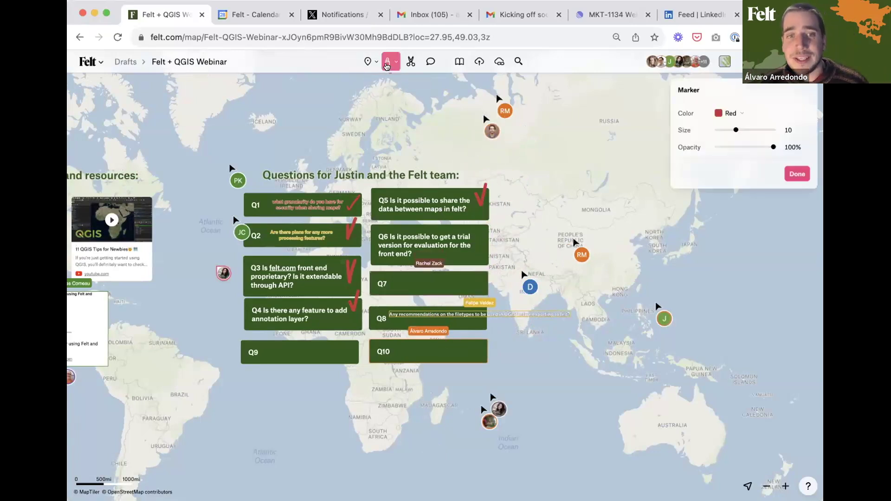
{"action": "left_click_drag", "start_coordinate": [479, 227], "coordinate": [499, 224]}
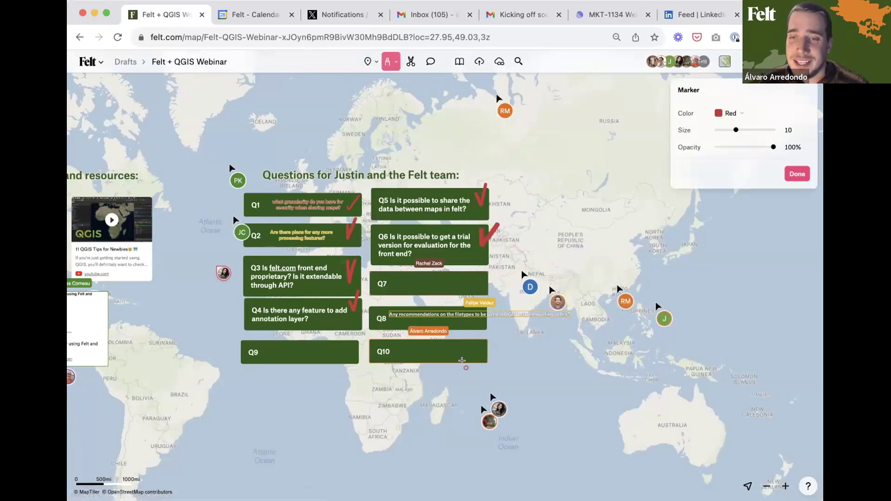
- Draw a red check mark to the right of the Q8 note
{"action": "scroll", "coordinate": [433, 327], "scroll_direction": "up", "scroll_amount": 5}
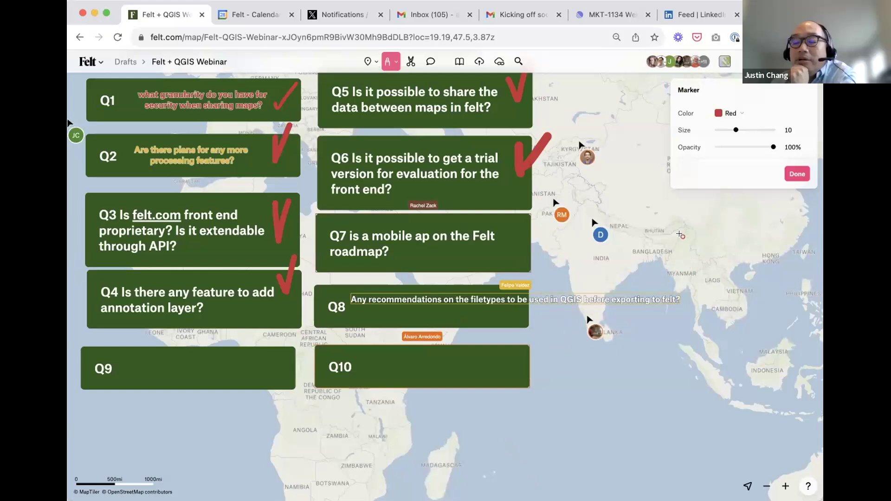
{"action": "scroll", "coordinate": [673, 278], "scroll_direction": "down", "scroll_amount": 5}
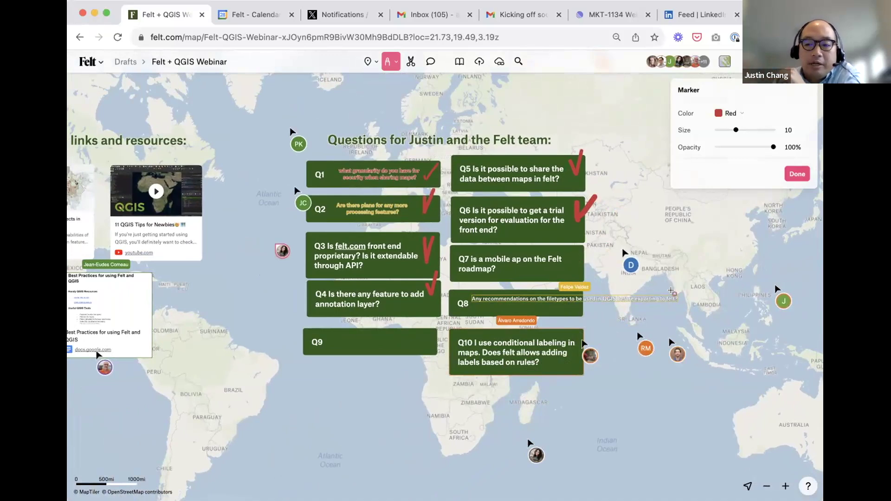
{"action": "mouse_move", "coordinate": [673, 293]}
{"action": "left_mouse_down"}
{"action": "mouse_move", "coordinate": [678, 310]}
{"action": "mouse_move", "coordinate": [680, 276]}
{"action": "left_mouse_up"}
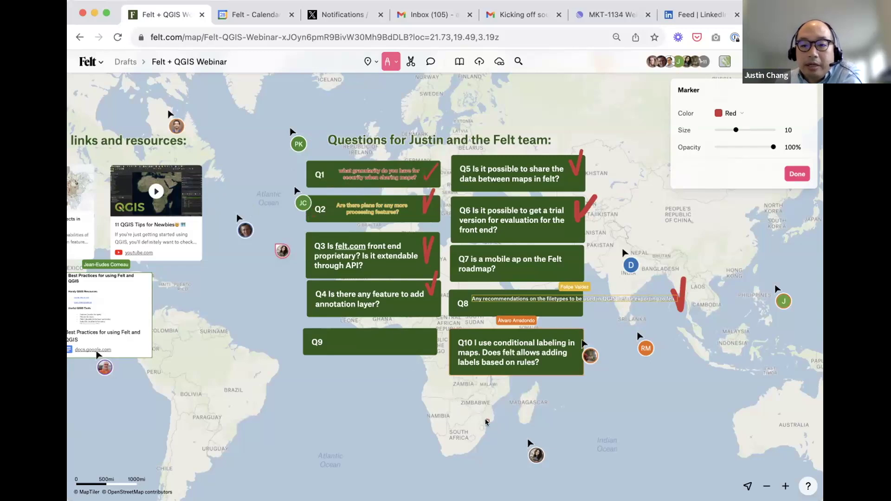
{"action": "scroll", "coordinate": [486, 422], "scroll_direction": "down", "scroll_amount": 2}
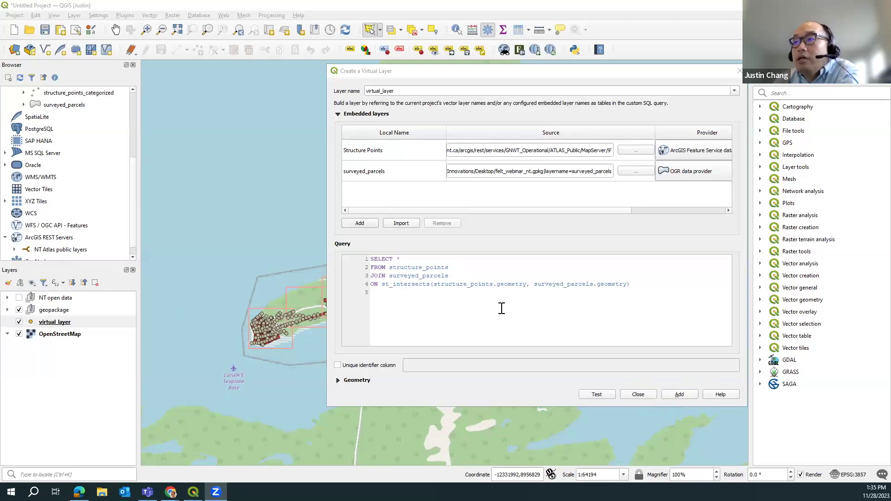
- Test the structure_points–surveyed_parcels intersect query, then overwrite virtual_layer and add it to the map
{"action": "left_click_drag", "start_coordinate": [465, 292], "coordinate": [354, 258]}
{"action": "mouse_move", "coordinate": [361, 305]}
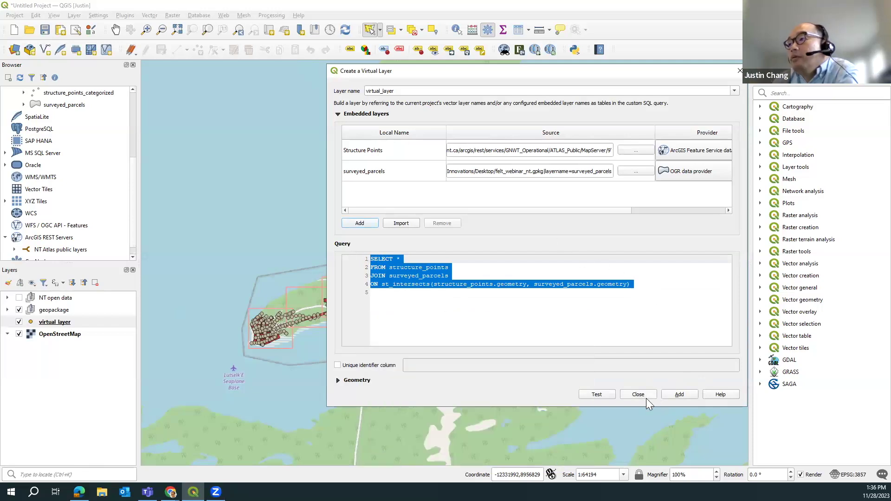
{"action": "left_click", "coordinate": [603, 394]}
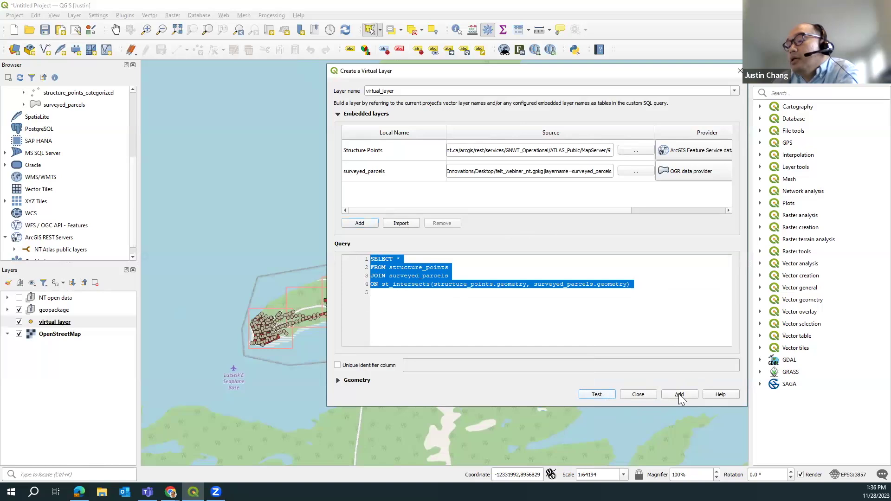
{"action": "left_click", "coordinate": [474, 254]}
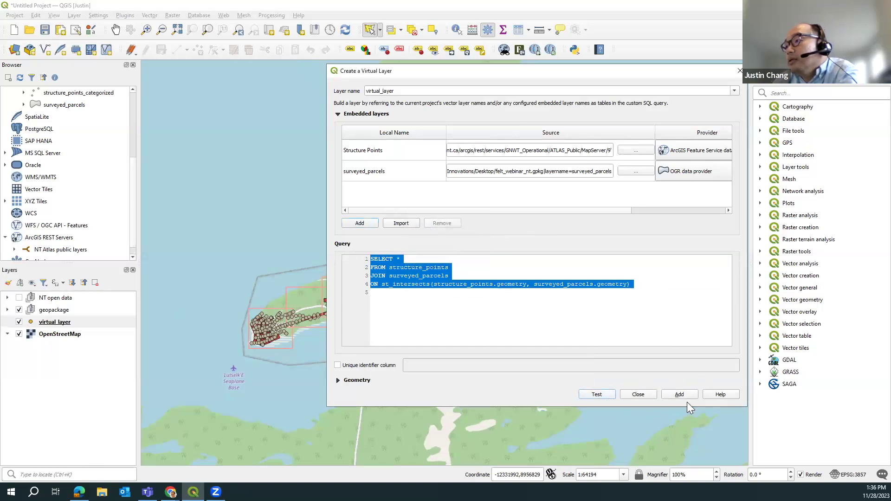
{"action": "left_click", "coordinate": [687, 398]}
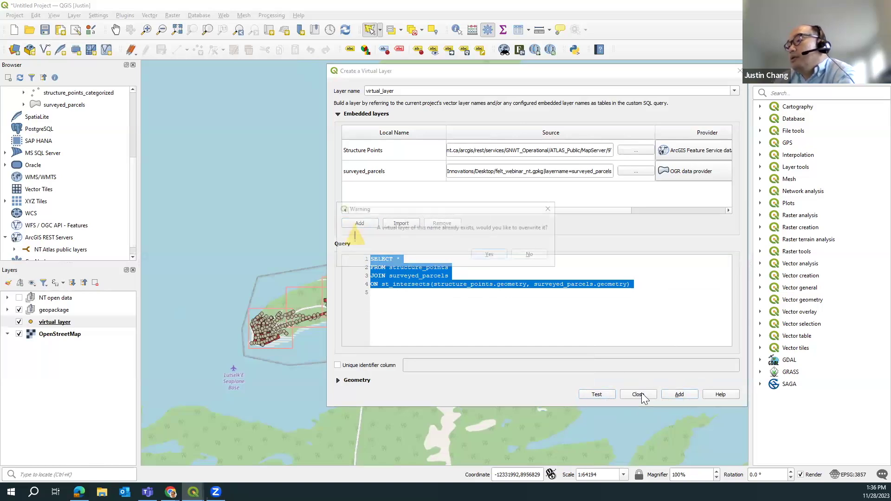
{"action": "left_click", "coordinate": [492, 256]}
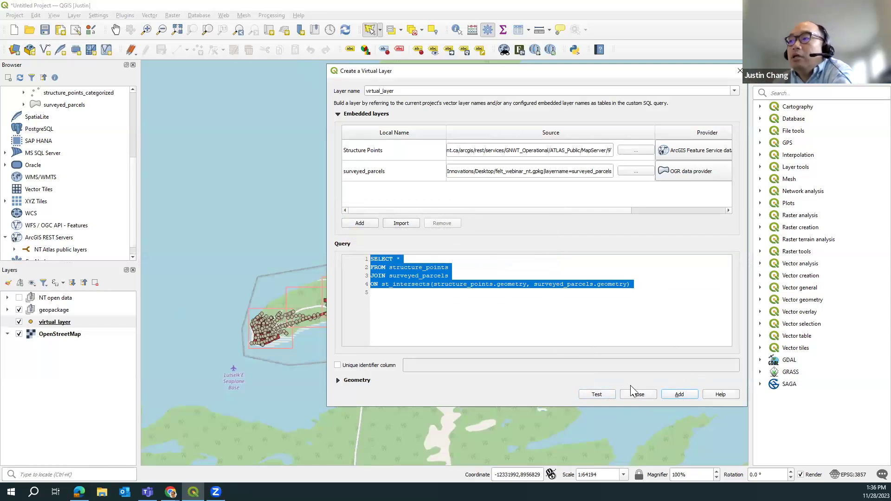
{"action": "left_click", "coordinate": [675, 394]}
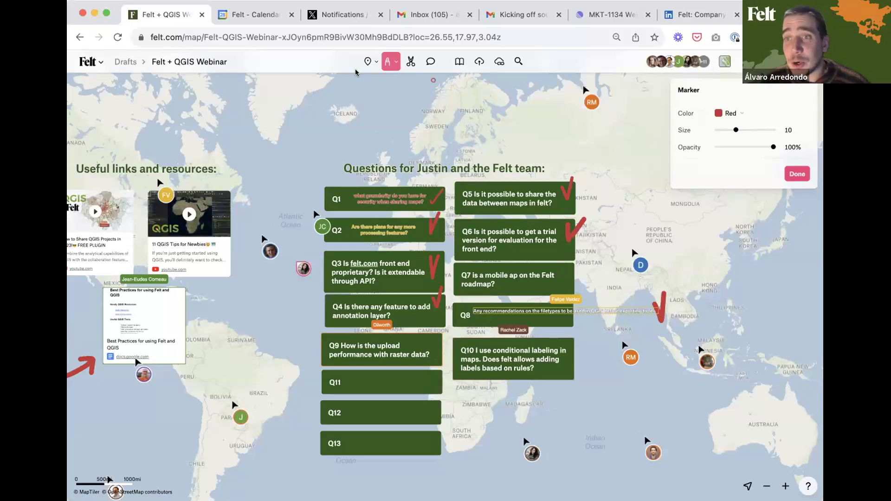
- Draw red check marks at the right edges of the Q7 and Q9 notes
{"action": "mouse_move", "coordinate": [565, 267]}
{"action": "left_mouse_down"}
{"action": "mouse_move", "coordinate": [568, 277]}
{"action": "mouse_move", "coordinate": [578, 251]}
{"action": "left_mouse_up"}
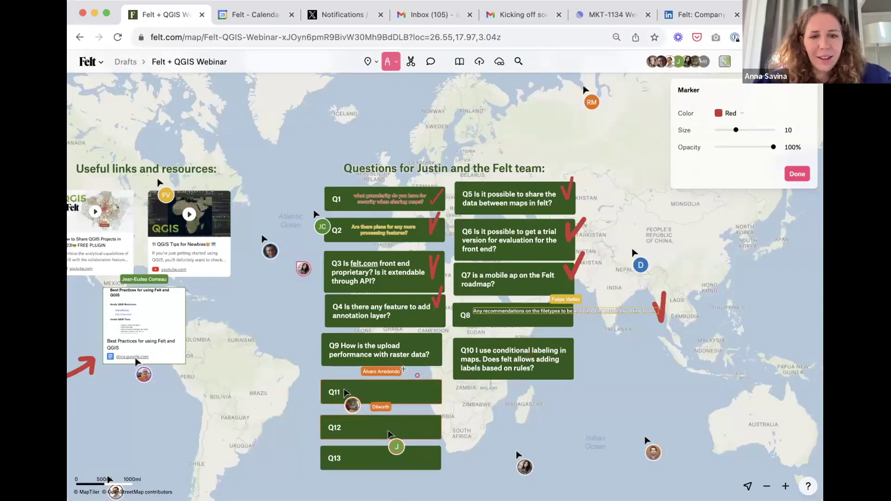
{"action": "mouse_move", "coordinate": [429, 334]}
{"action": "left_mouse_down"}
{"action": "mouse_move", "coordinate": [432, 347]}
{"action": "mouse_move", "coordinate": [445, 328]}
{"action": "left_mouse_up"}
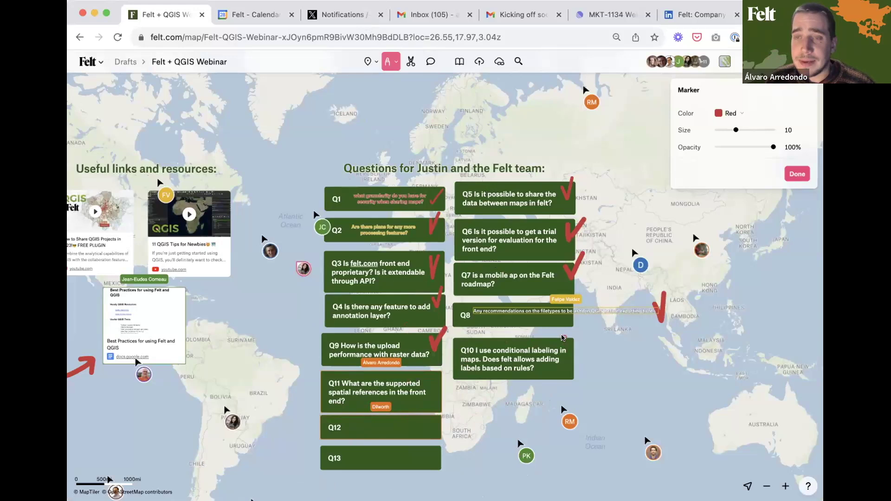
- Draw a red check mark beside the Q10 conditional labeling note
{"action": "left_click_drag", "start_coordinate": [568, 334], "coordinate": [578, 321]}
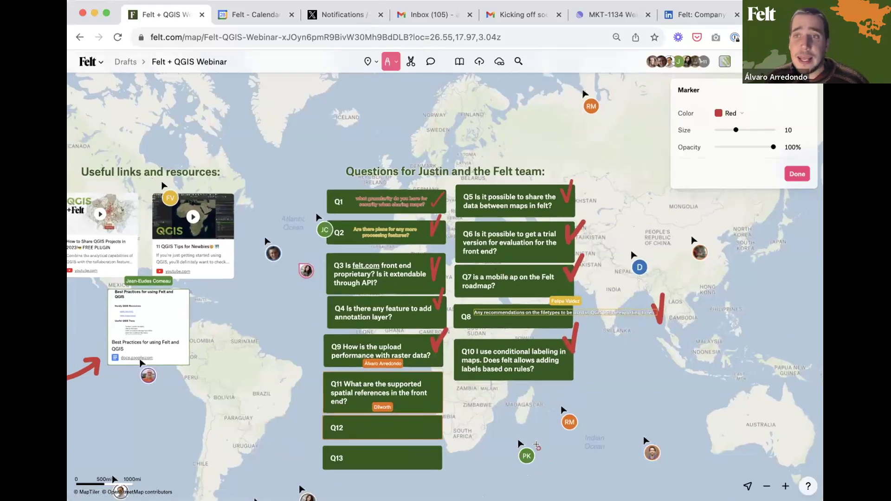
{"action": "scroll", "coordinate": [553, 460], "scroll_direction": "up", "scroll_amount": 1}
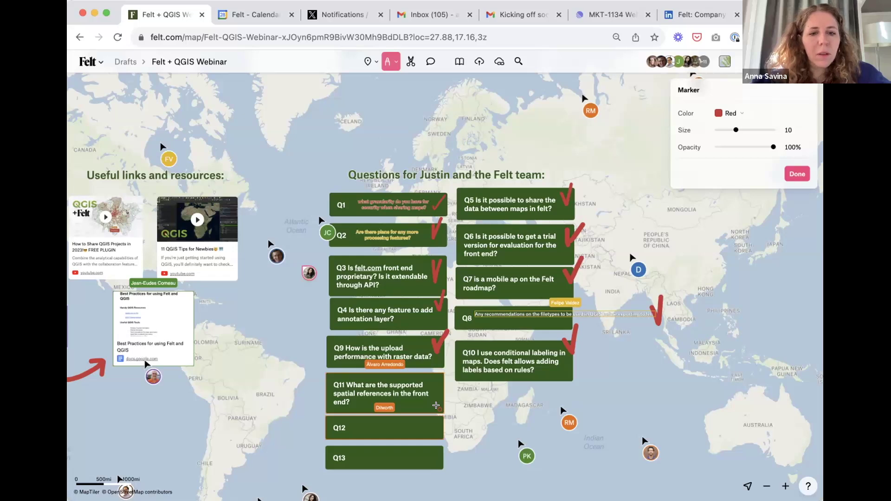
- Draw a red check on the right side of the Q11 spatial references note
{"action": "left_click_drag", "start_coordinate": [432, 376], "coordinate": [444, 365]}
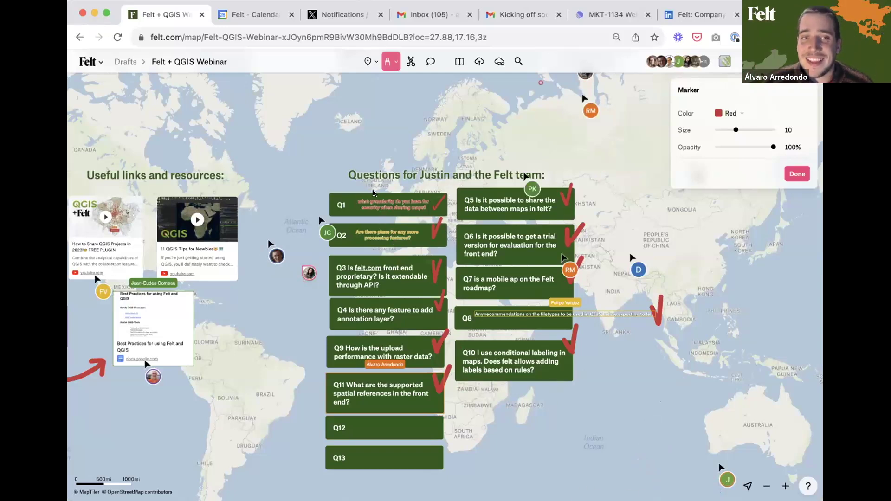
- Put a red marker mark on the Q12 card
{"action": "left_click", "coordinate": [392, 422]}
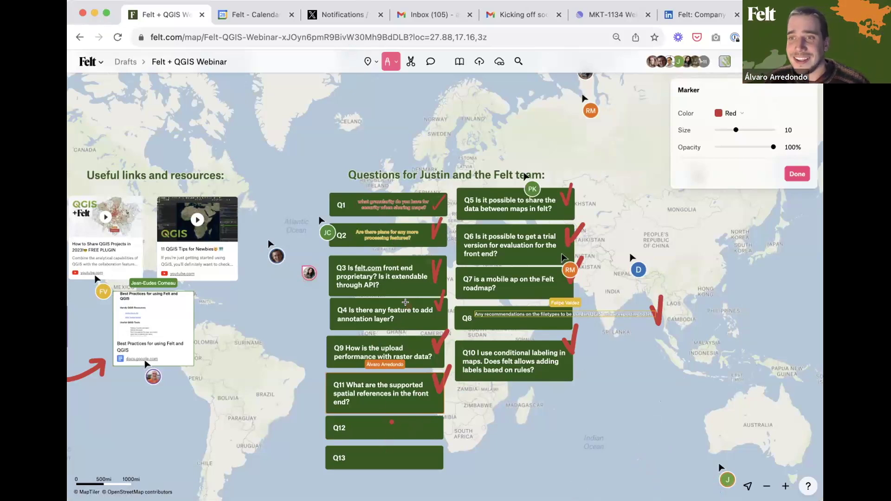
- Stop the marker, paste the 3D visualization question into Q12, and nudge Q13 down
{"action": "left_click", "coordinate": [387, 62]}
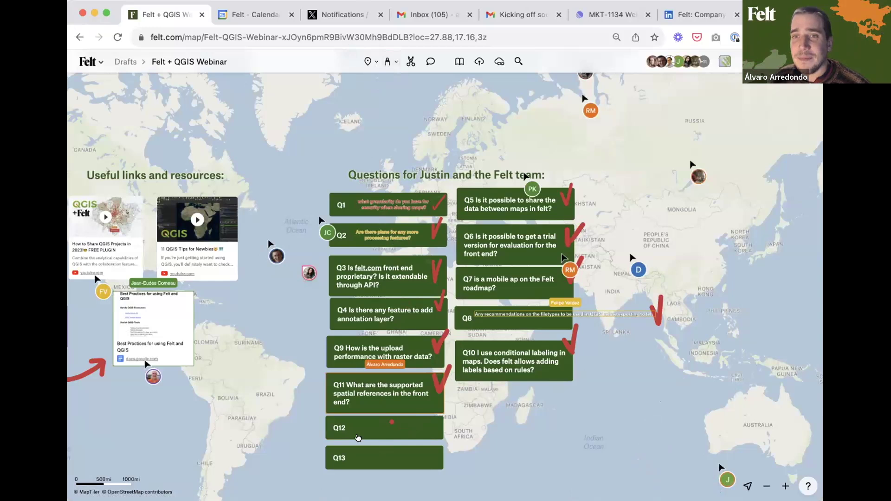
{"action": "double_click", "coordinate": [357, 425]}
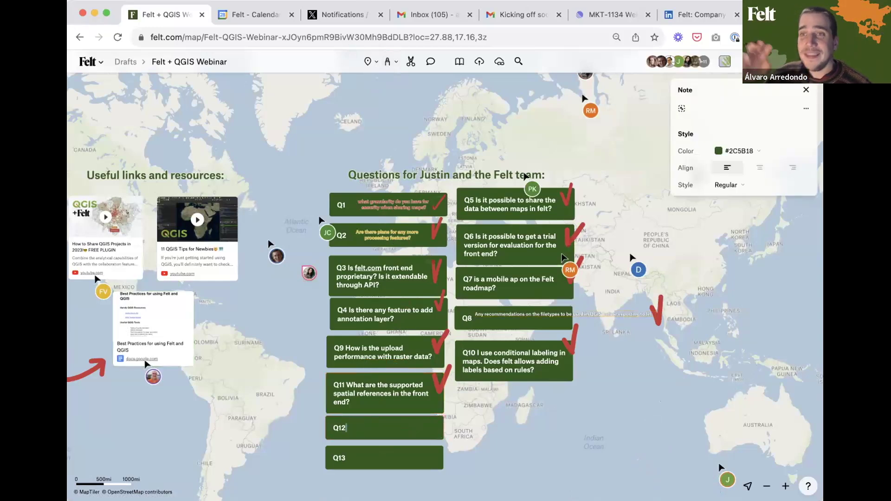
{"action": "type", "text": "Will 3D visualization be available in the future in felt?"}
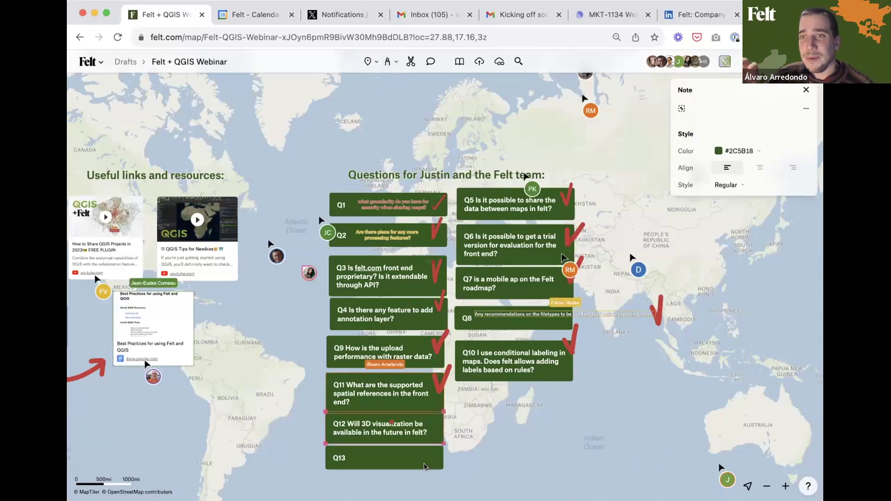
{"action": "scroll", "coordinate": [425, 481], "scroll_direction": "up", "scroll_amount": 2}
{"action": "mouse_move", "coordinate": [419, 463]}
{"action": "left_mouse_down"}
{"action": "mouse_move", "coordinate": [419, 476]}
{"action": "mouse_move", "coordinate": [414, 459]}
{"action": "left_mouse_up"}
{"action": "left_click", "coordinate": [505, 449]}
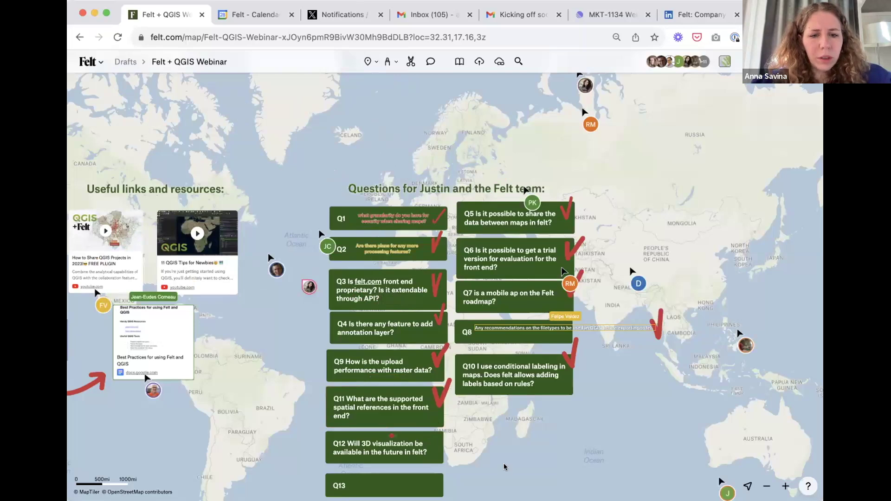
- Pan and zoom the board so the Q12 and Q13 cards are fully visible
{"action": "scroll", "coordinate": [505, 467], "scroll_direction": "down", "scroll_amount": 5}
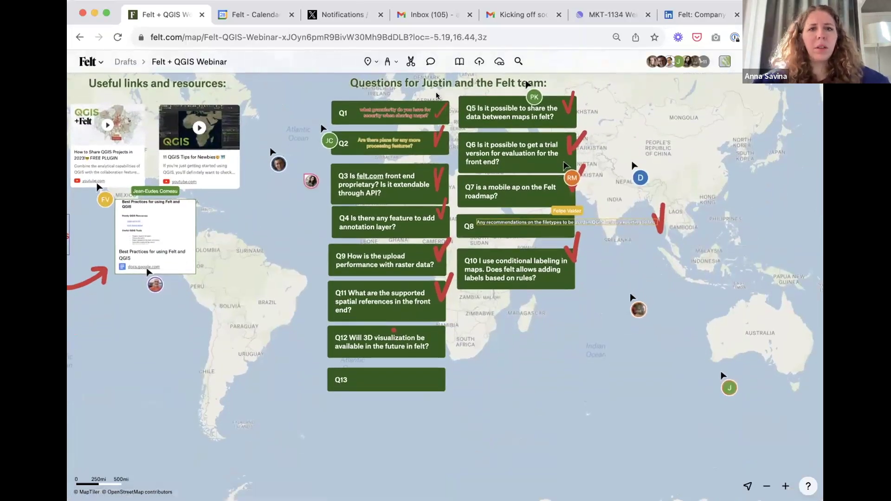
{"action": "scroll", "coordinate": [431, 97], "scroll_direction": "up", "scroll_amount": 2}
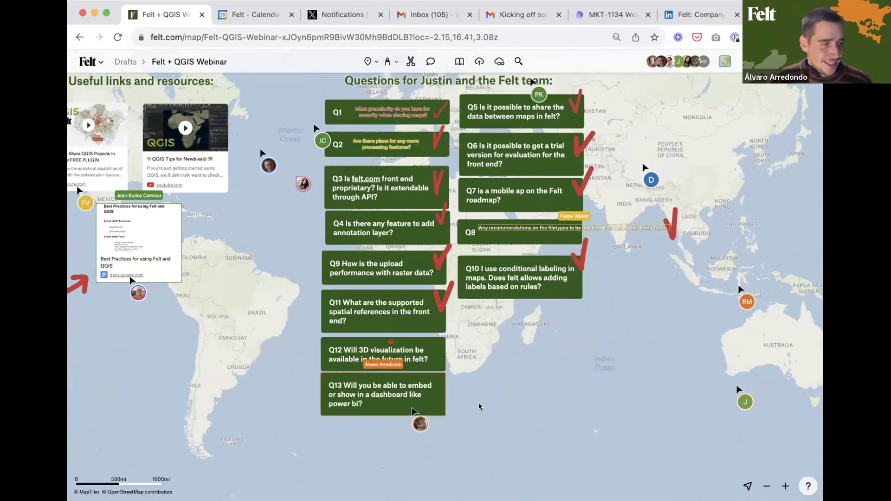
- Pick the red Marker and draw a check stroke beside the Q12 card
{"action": "left_click", "coordinate": [388, 62]}
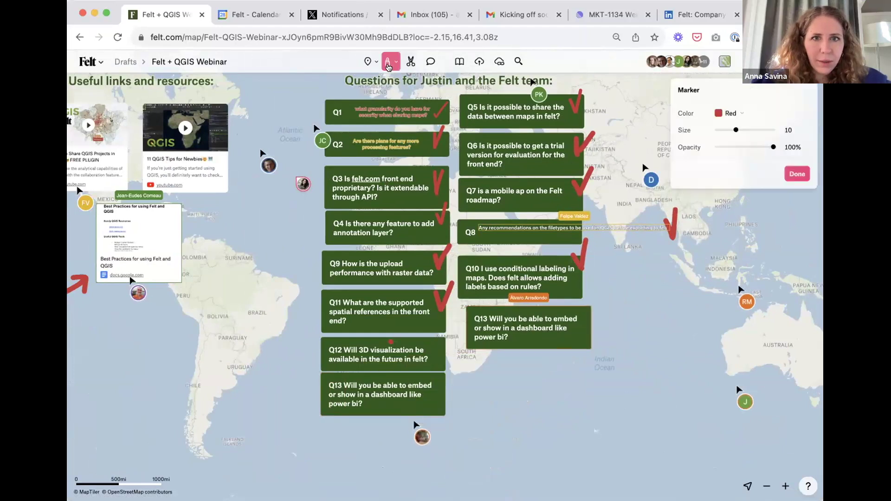
{"action": "mouse_move", "coordinate": [436, 342]}
{"action": "left_mouse_down"}
{"action": "mouse_move", "coordinate": [435, 365]}
{"action": "mouse_move", "coordinate": [444, 336]}
{"action": "left_mouse_up"}
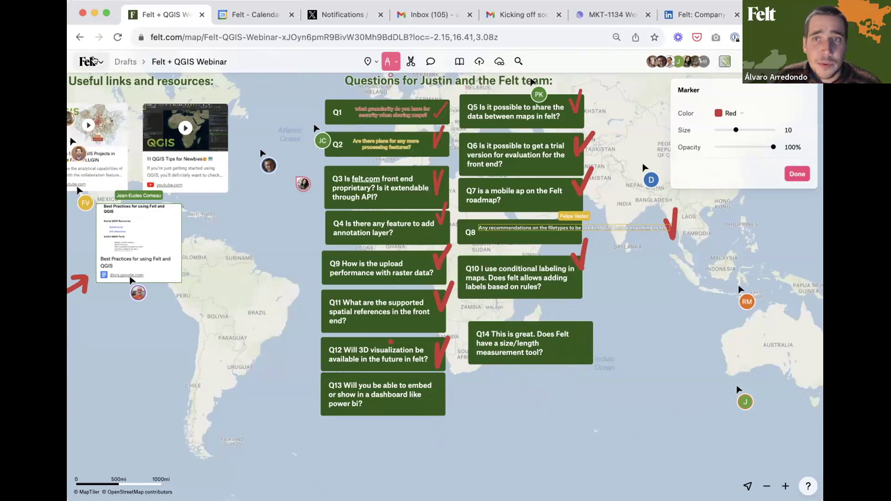
- Open the Embed this map dialog from the main Felt menu
{"action": "left_click", "coordinate": [92, 61]}
{"action": "mouse_move", "coordinate": [139, 128]}
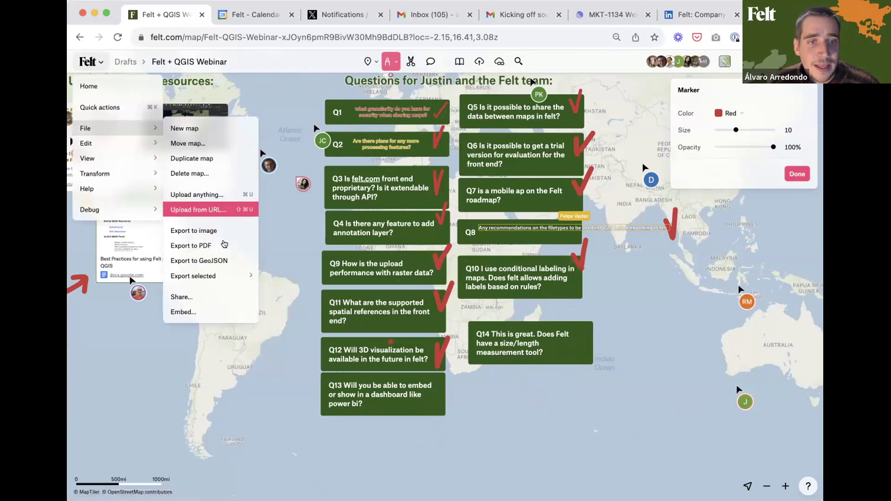
{"action": "left_click", "coordinate": [207, 312]}
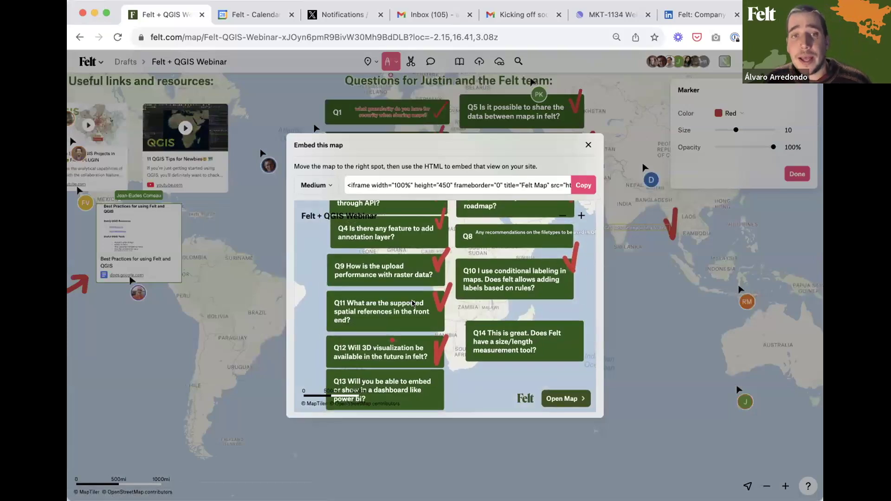
- Preview the Large and Small embed sizes, then close the embed dialog
{"action": "left_click", "coordinate": [315, 182]}
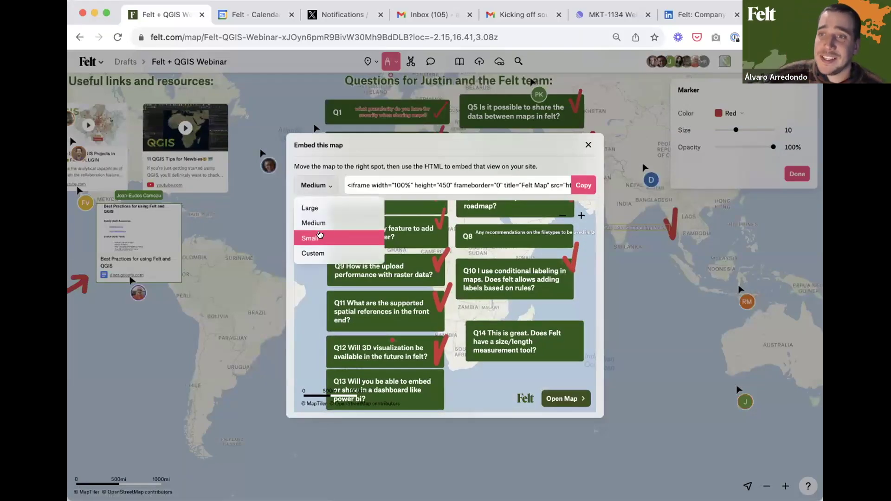
{"action": "left_click", "coordinate": [309, 208]}
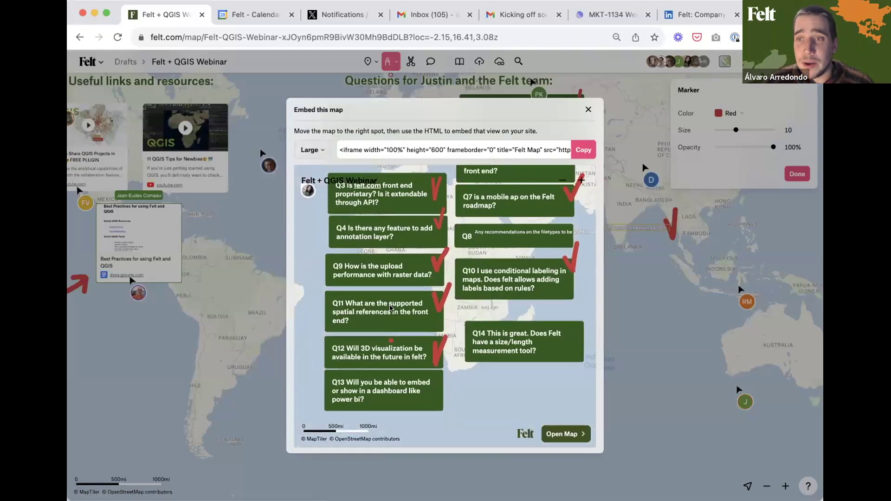
{"action": "left_click", "coordinate": [321, 149]}
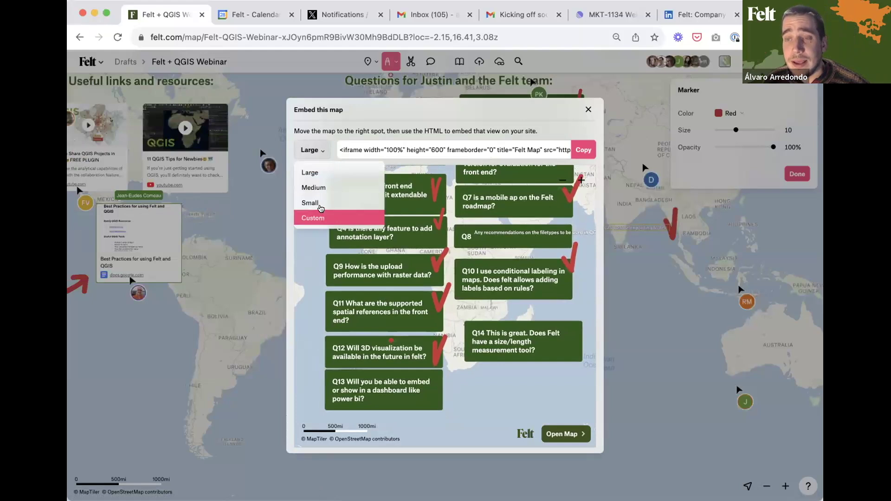
{"action": "left_click", "coordinate": [321, 209]}
{"action": "left_click", "coordinate": [306, 217]}
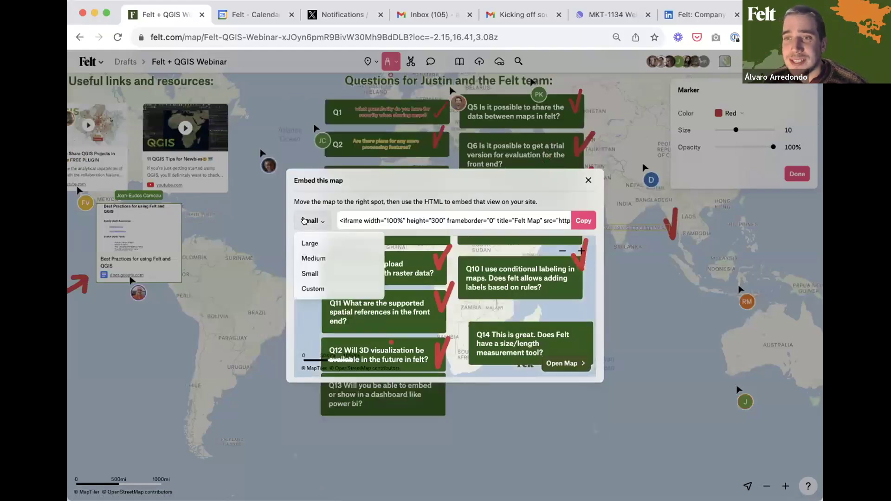
{"action": "left_click", "coordinate": [314, 218]}
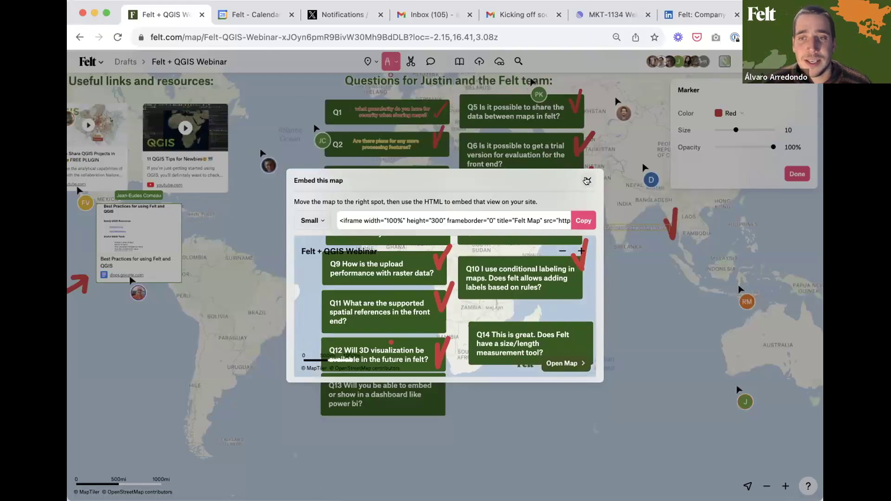
{"action": "left_click", "coordinate": [588, 180]}
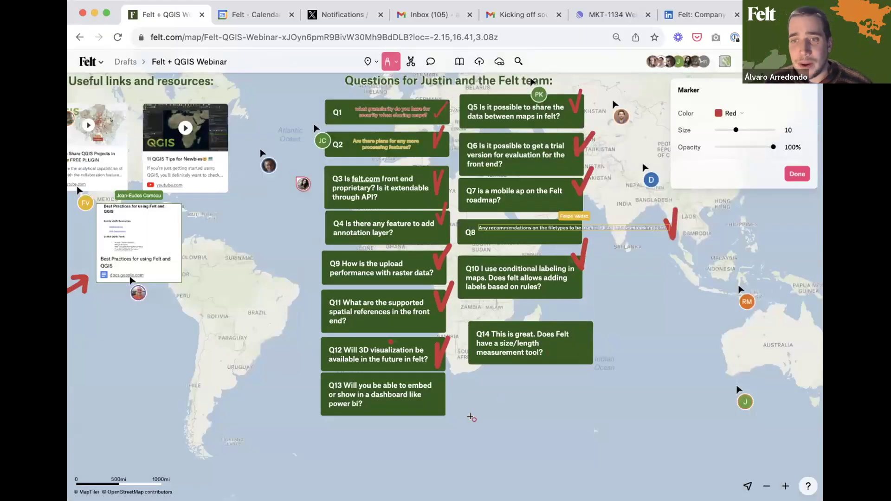
- Draw a red marker check beside the Q13 card, then switch to the pin and shape tools
{"action": "mouse_move", "coordinate": [432, 377]}
{"action": "left_mouse_down"}
{"action": "mouse_move", "coordinate": [436, 405]}
{"action": "mouse_move", "coordinate": [447, 375]}
{"action": "left_mouse_up"}
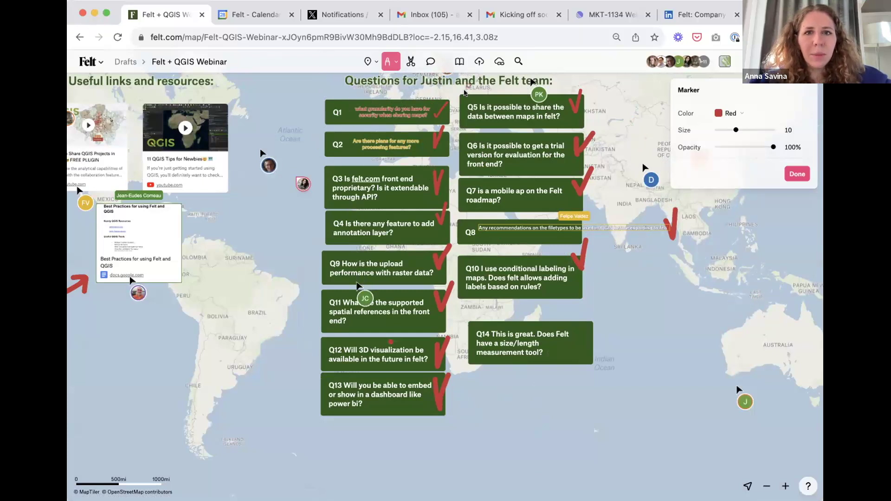
{"action": "left_click", "coordinate": [396, 63]}
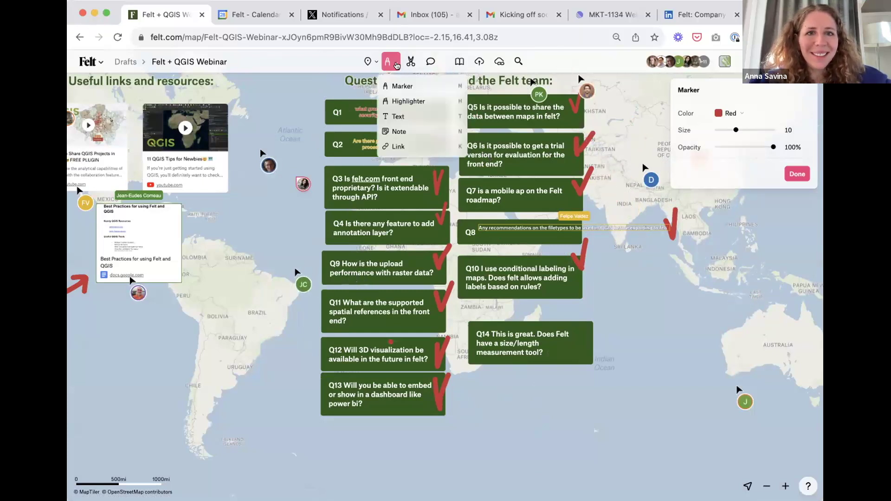
{"action": "left_click", "coordinate": [369, 61]}
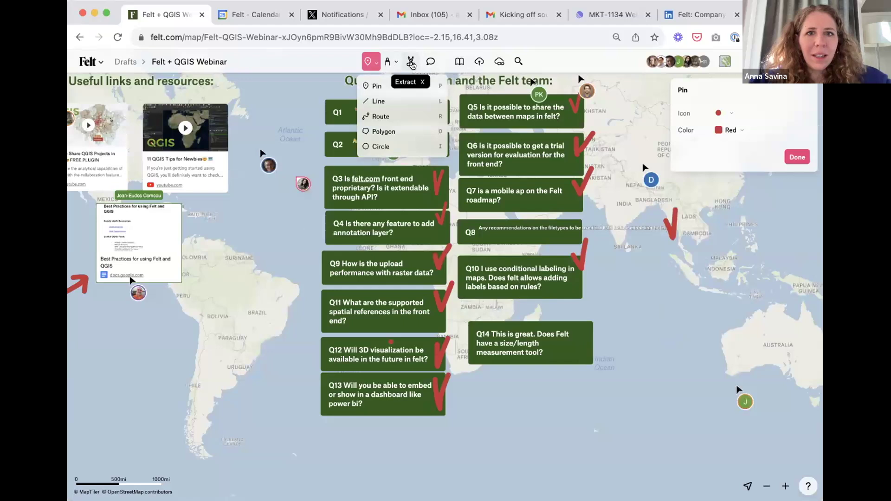
{"action": "left_click", "coordinate": [385, 59]}
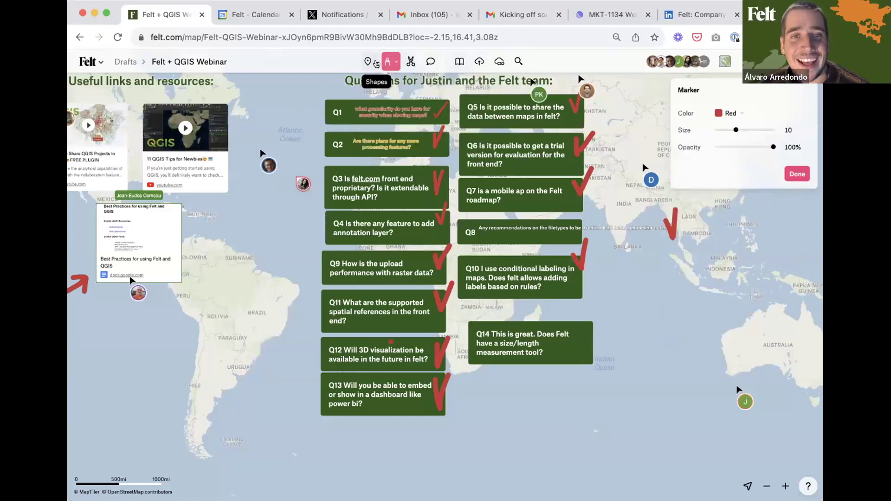
{"action": "left_click", "coordinate": [368, 64]}
{"action": "left_click", "coordinate": [371, 63]}
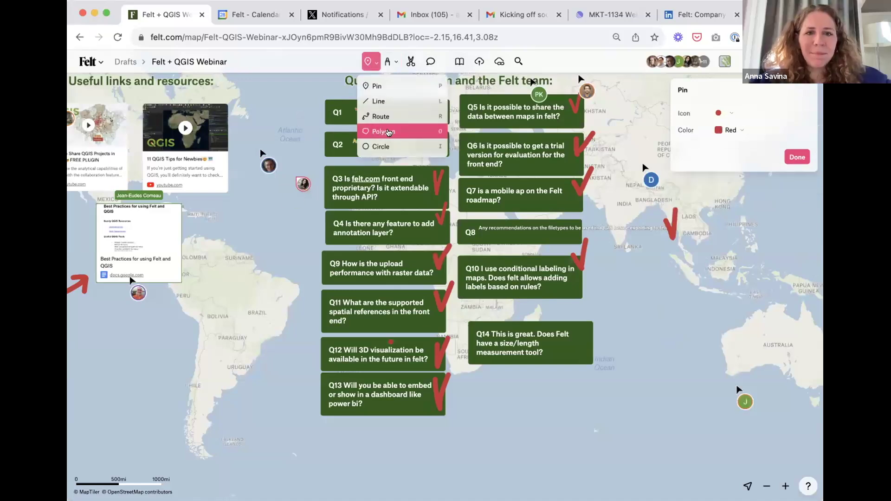
- Draw a red circle over the Atlantic Ocean and set its radius unit to meters
{"action": "left_click", "coordinate": [380, 146]}
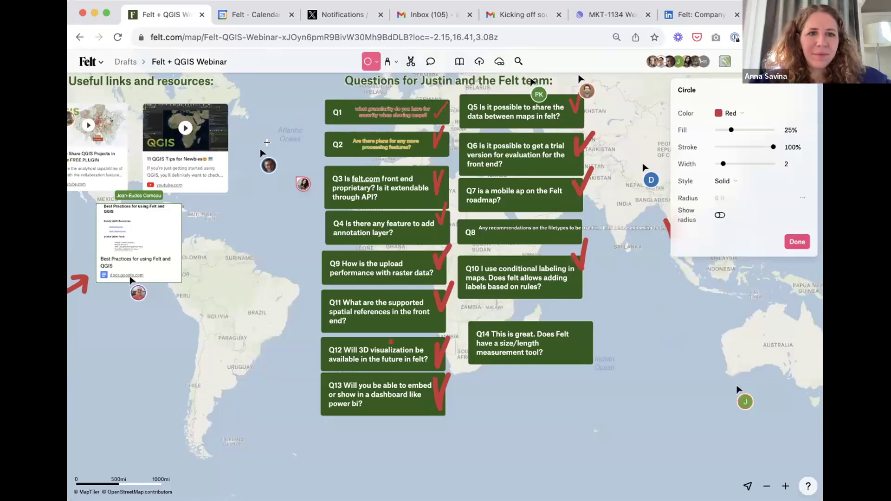
{"action": "left_click_drag", "start_coordinate": [270, 142], "coordinate": [315, 193]}
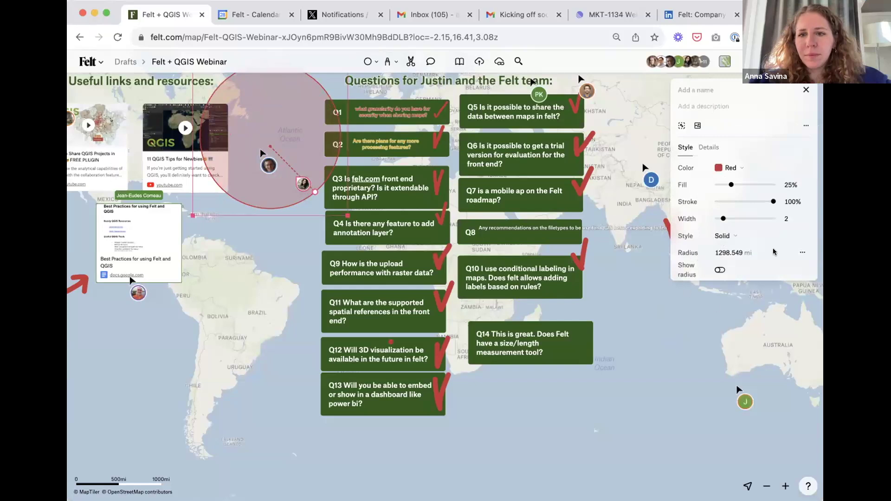
{"action": "left_click", "coordinate": [751, 252]}
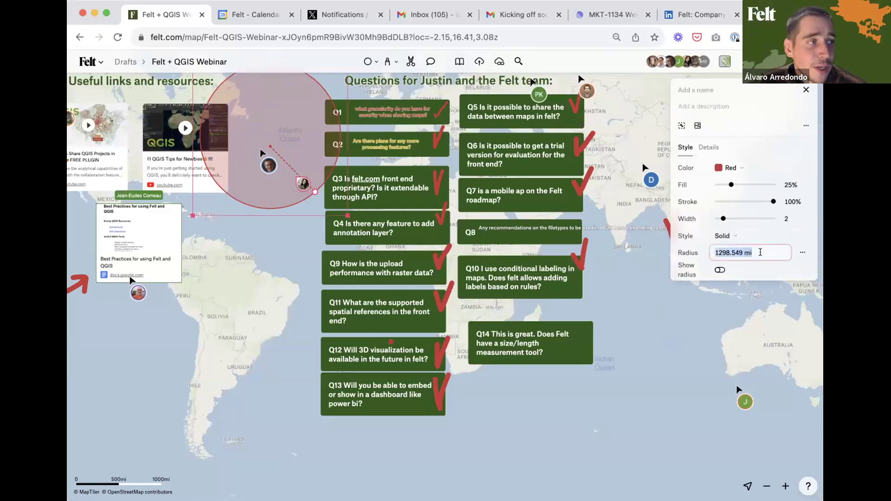
{"action": "left_click", "coordinate": [802, 252]}
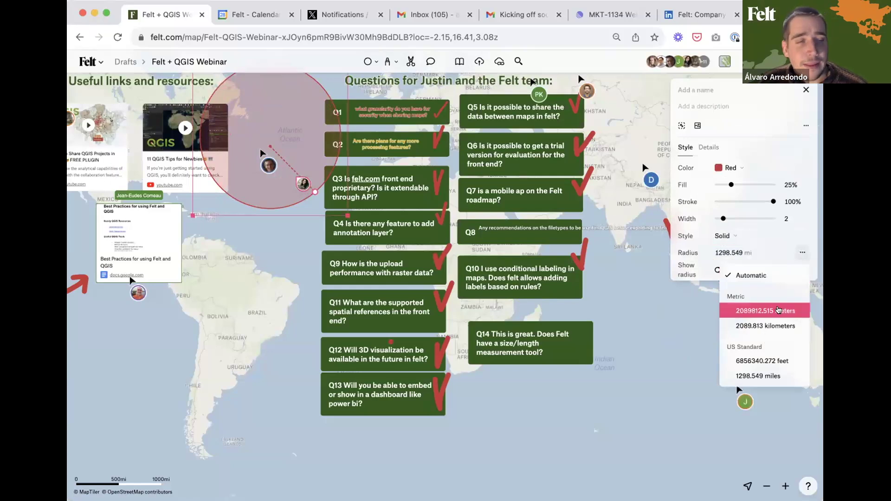
{"action": "left_click", "coordinate": [780, 309]}
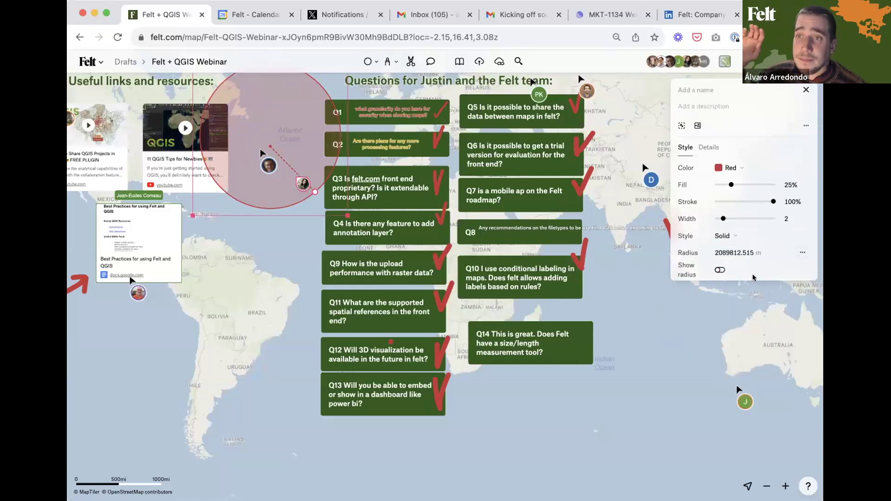
- Show the circle's radius label on the map in kilometres, reading 2,089.81 km
{"action": "left_click", "coordinate": [802, 254]}
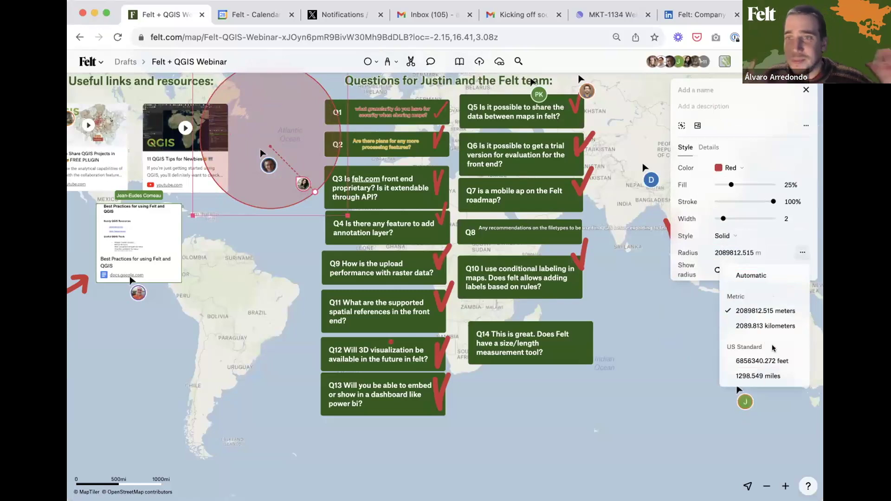
{"action": "left_click", "coordinate": [770, 362]}
{"action": "scroll", "coordinate": [726, 325], "scroll_direction": "down", "scroll_amount": 1}
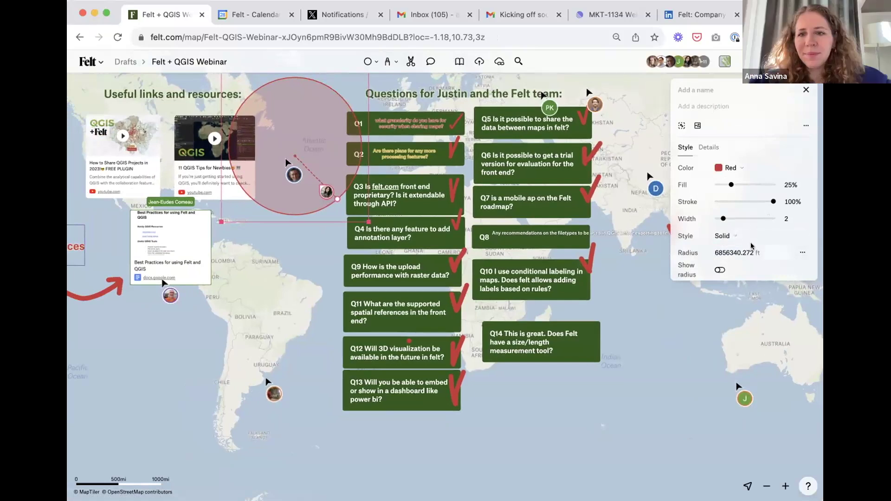
{"action": "left_click", "coordinate": [720, 270]}
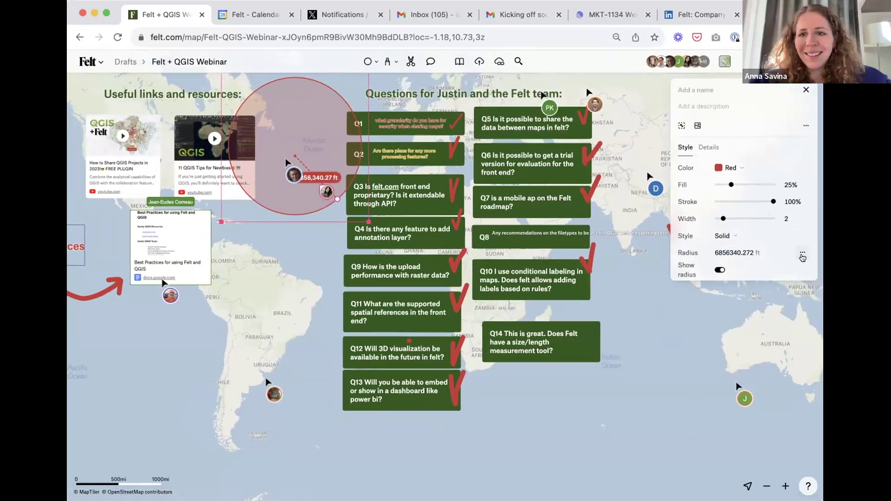
{"action": "left_click", "coordinate": [802, 252]}
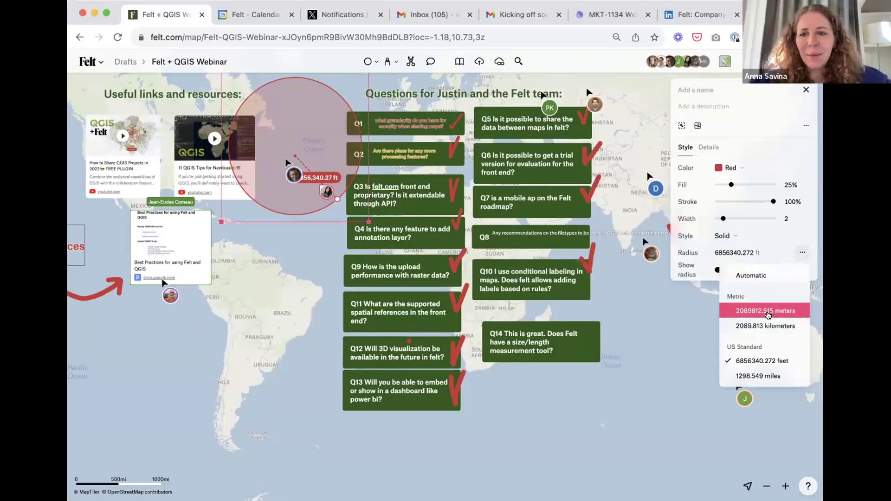
{"action": "left_click", "coordinate": [772, 323]}
{"action": "left_click", "coordinate": [286, 239]}
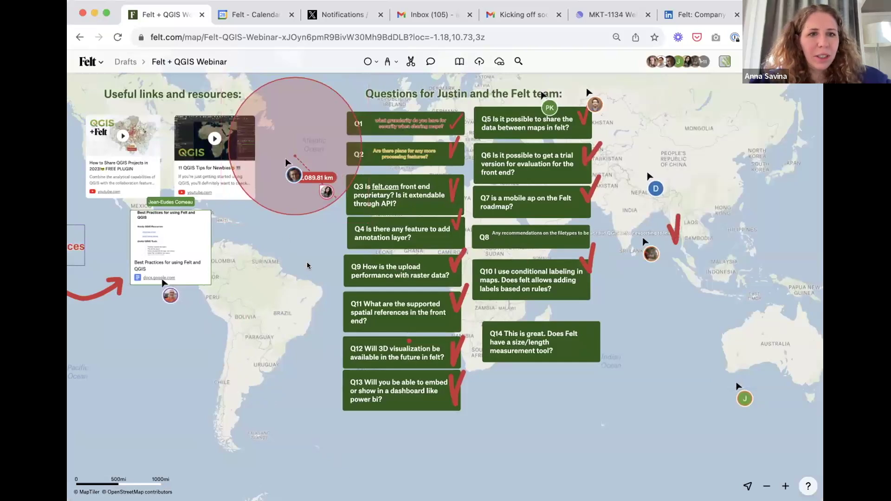
{"action": "left_click", "coordinate": [274, 209]}
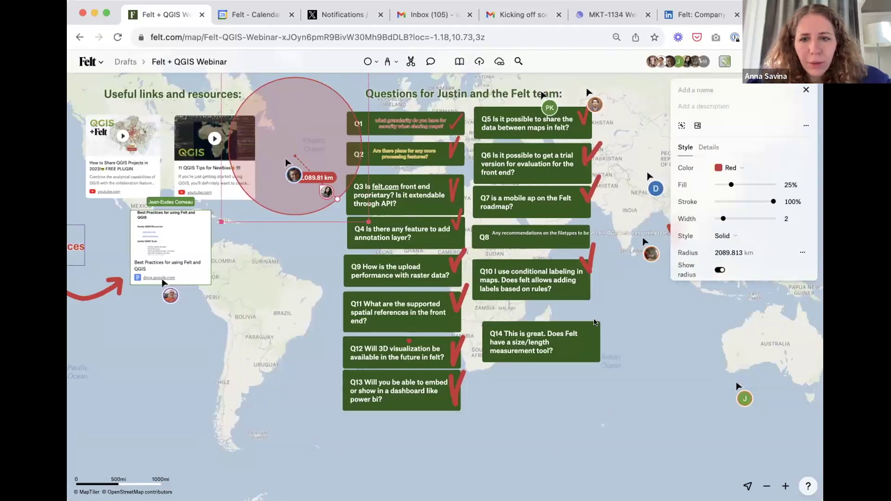
- Draw a red marker check beside the Q14 card
{"action": "left_click", "coordinate": [388, 62]}
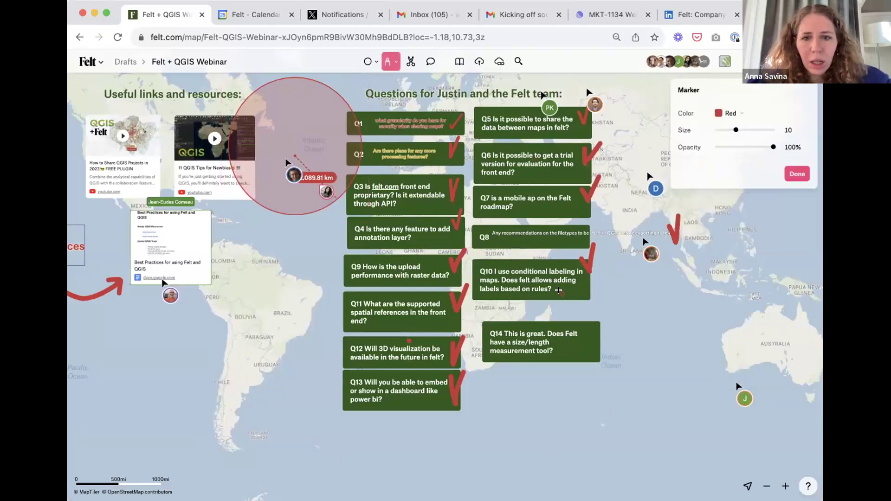
{"action": "mouse_move", "coordinate": [583, 317]}
{"action": "left_mouse_down"}
{"action": "mouse_move", "coordinate": [593, 327]}
{"action": "mouse_move", "coordinate": [595, 306]}
{"action": "left_mouse_up"}
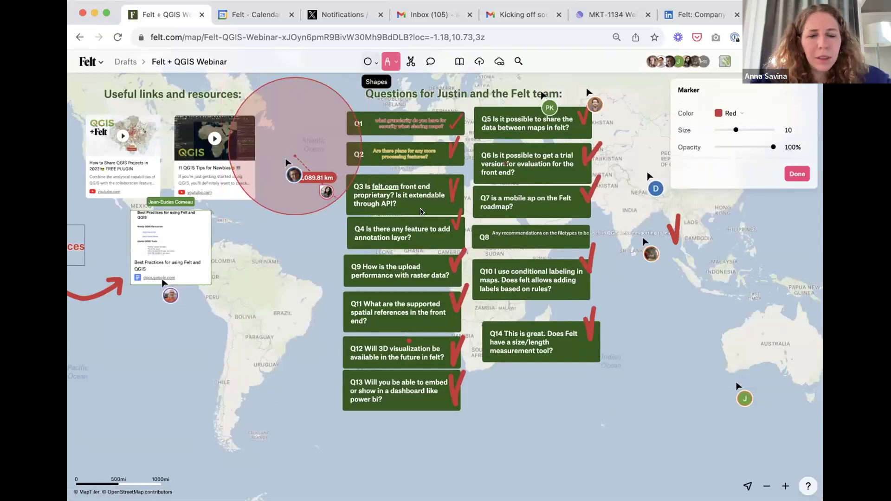